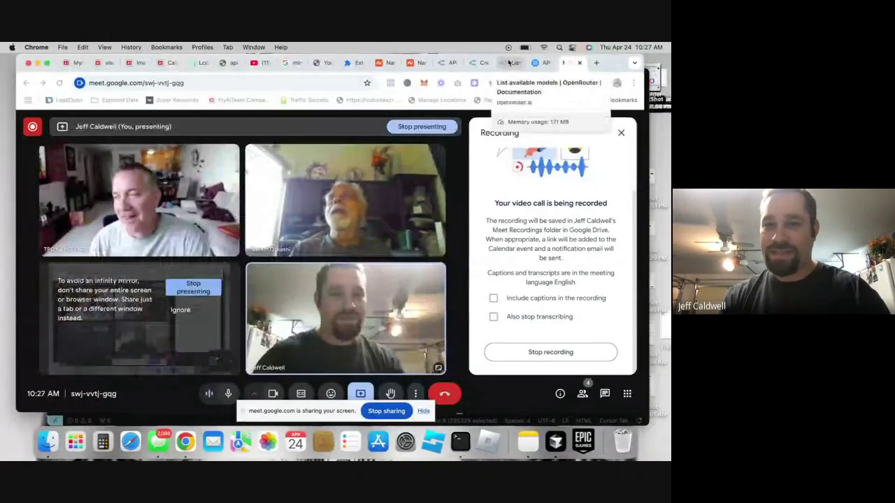
Step: Load the OpenRouter homepage at openrouter.ai in a fresh browser tab
{"action": "left_click", "coordinate": [509, 63]}
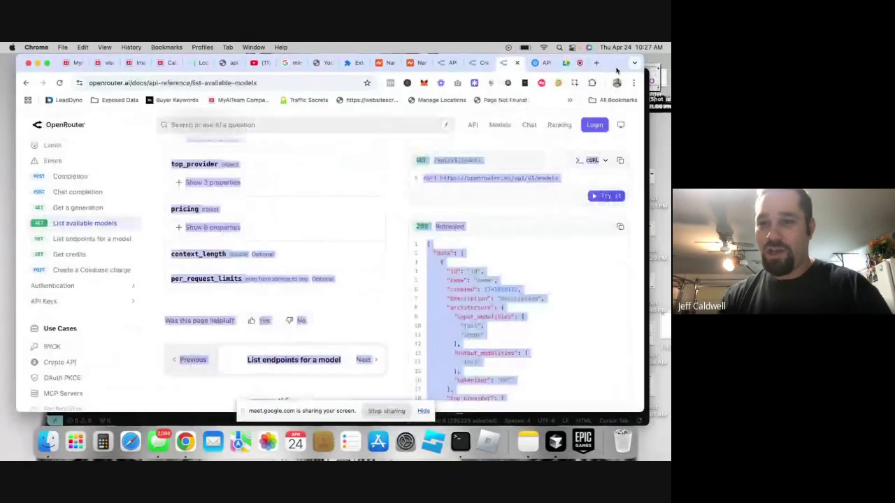
{"action": "left_click", "coordinate": [596, 64]}
{"action": "type", "text": "op"}
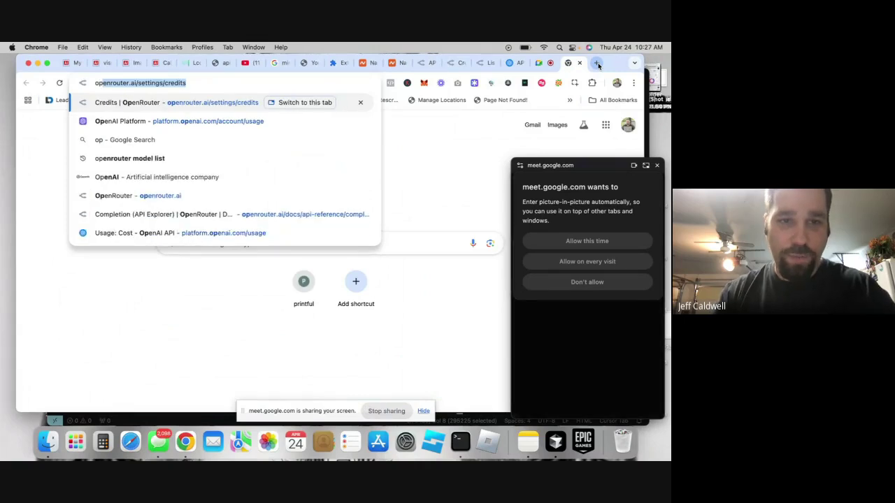
{"action": "key", "text": "Right"}
{"action": "key", "text": "BackSpace"}
{"action": "key", "text": "BackSpace"}
{"action": "key", "text": "BackSpace"}
{"action": "key", "text": "BackSpace"}
{"action": "key", "text": "BackSpace"}
{"action": "key", "text": "BackSpace"}
{"action": "key", "text": "BackSpace"}
{"action": "key", "text": "BackSpace"}
{"action": "key", "text": "BackSpace"}
{"action": "key", "text": "BackSpace"}
{"action": "key", "text": "BackSpace"}
{"action": "key", "text": "BackSpace"}
{"action": "key", "text": "BackSpace"}
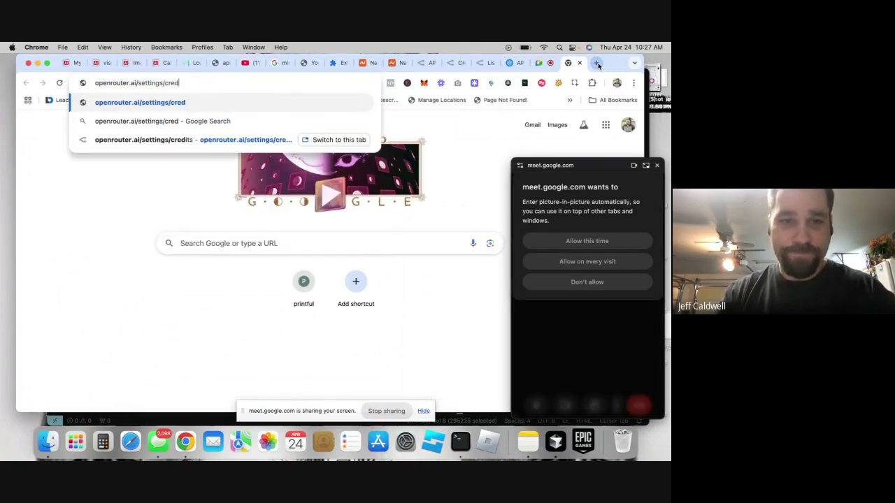
{"action": "key", "text": "BackSpace"}
{"action": "key", "text": "BackSpace"}
{"action": "key", "text": "BackSpace"}
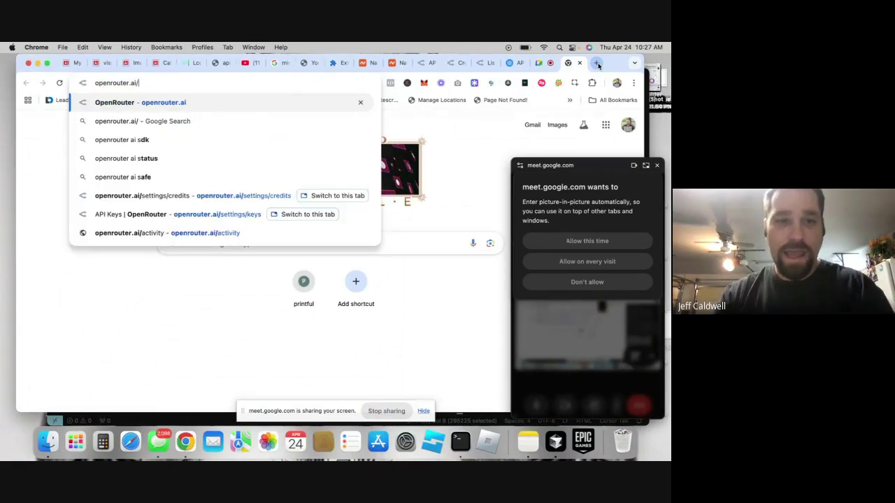
{"action": "key", "text": "Return"}
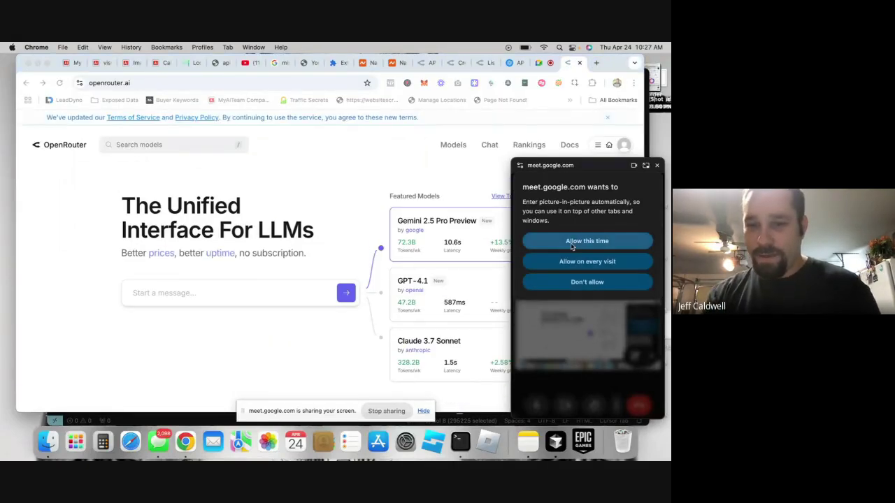
Step: Allow the call's picture-in-picture window this time and move it aside
{"action": "left_click", "coordinate": [575, 242]}
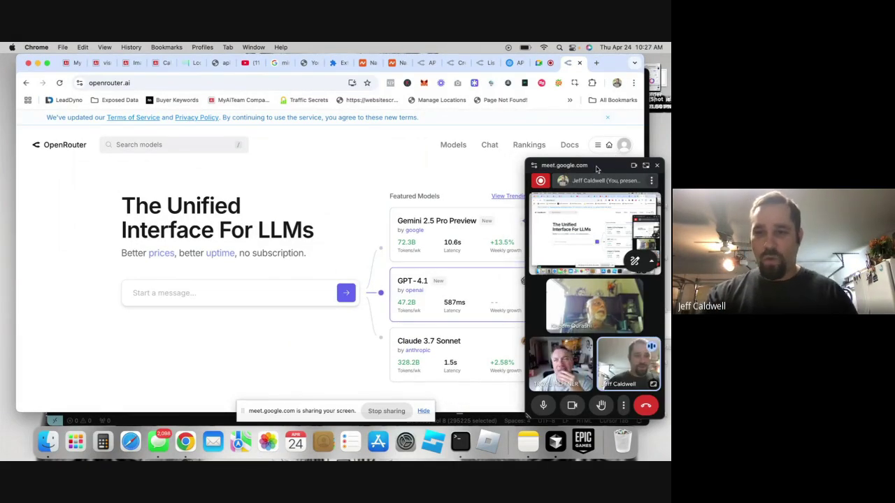
{"action": "left_click_drag", "start_coordinate": [629, 165], "coordinate": [668, 294]}
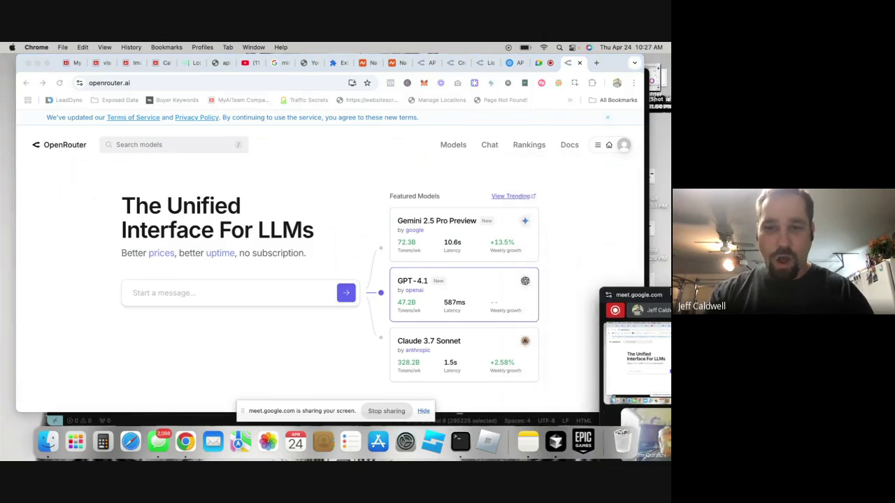
{"action": "left_click", "coordinate": [358, 184]}
{"action": "scroll", "coordinate": [357, 183], "scroll_direction": "down", "scroll_amount": 1}
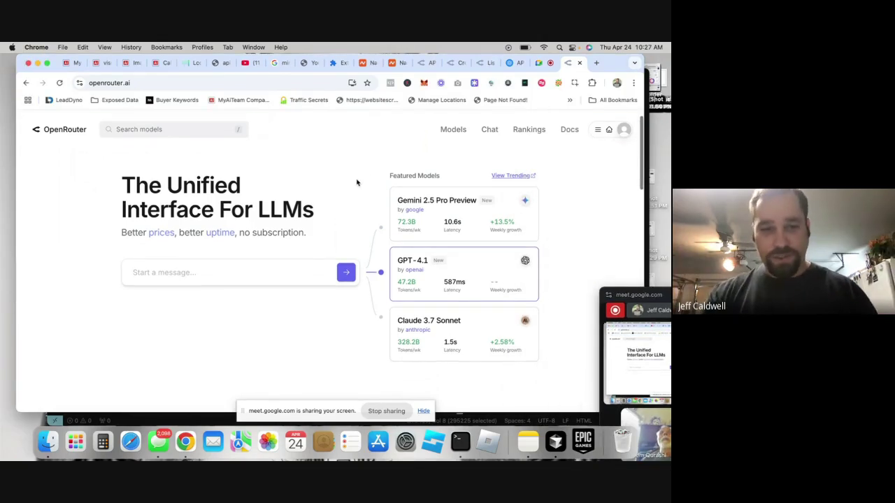
Step: Open the avatar's account dropdown at the top right, close it, and reopen it
{"action": "left_click", "coordinate": [159, 275]}
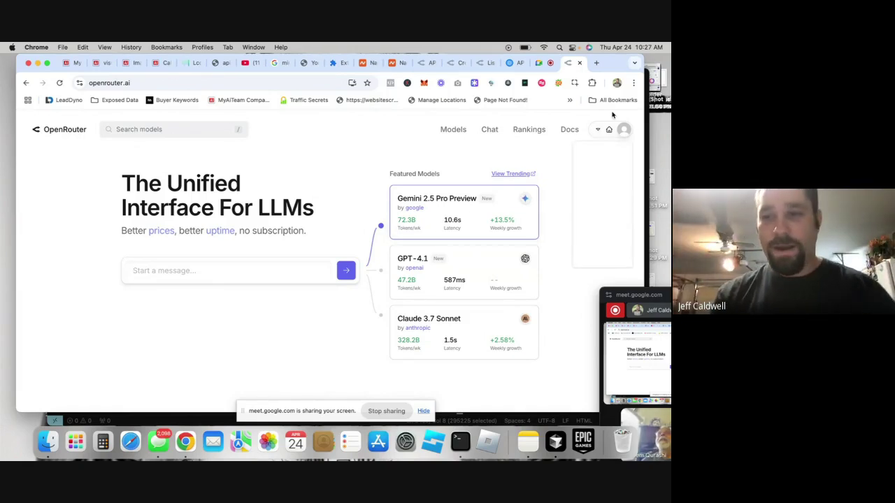
{"action": "left_click", "coordinate": [624, 130]}
{"action": "left_click", "coordinate": [471, 172]}
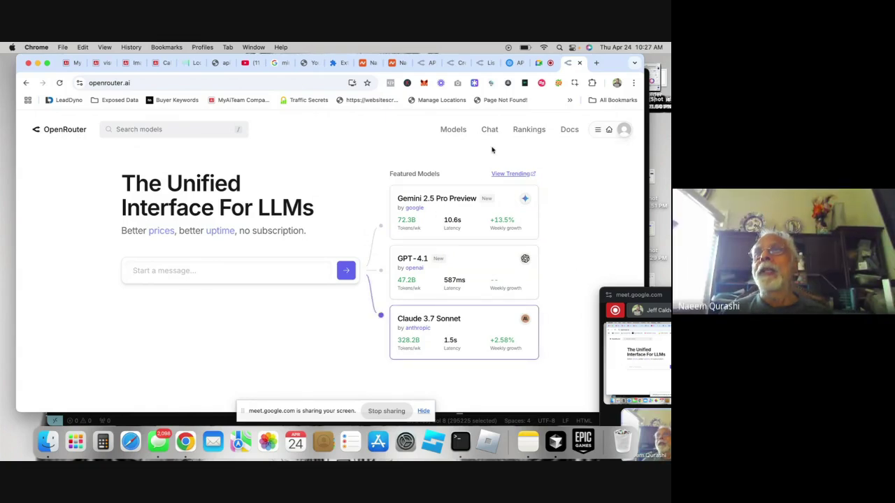
{"action": "left_click", "coordinate": [626, 132]}
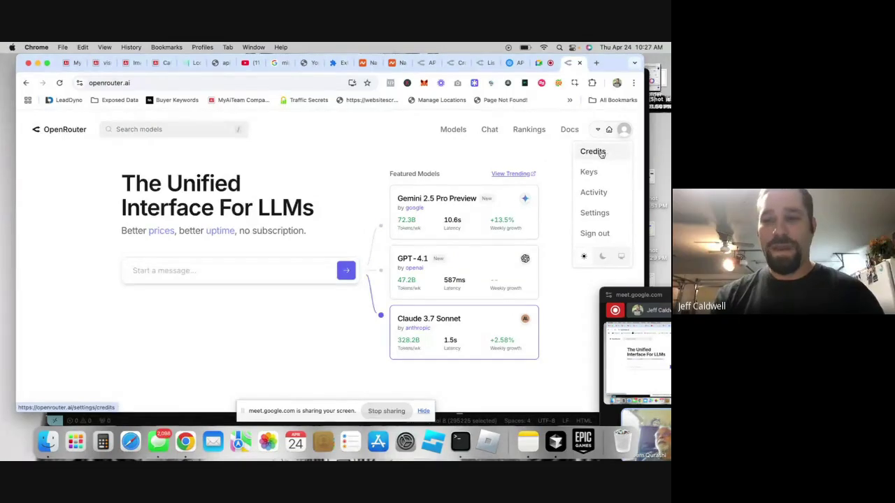
Step: Go to the Credits page and review the $5.312 balance and payment history rows
{"action": "left_click", "coordinate": [602, 152]}
{"action": "left_click", "coordinate": [208, 201]}
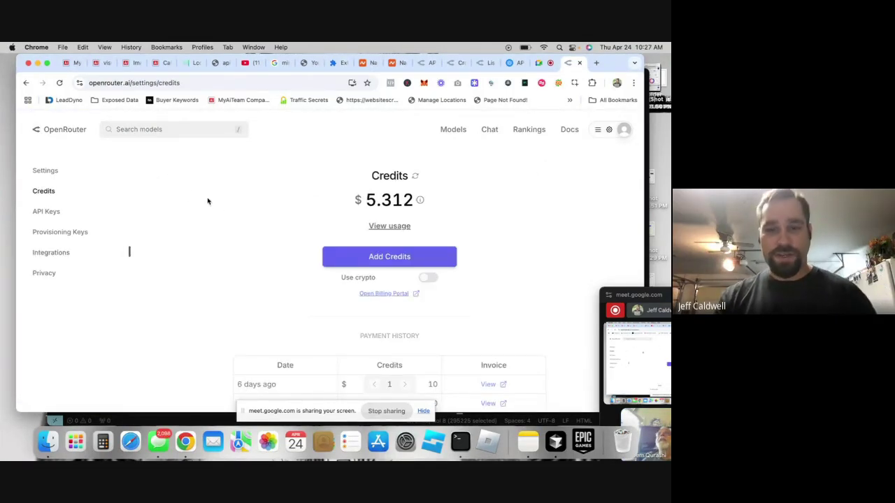
{"action": "scroll", "coordinate": [224, 210], "scroll_direction": "down", "scroll_amount": 5}
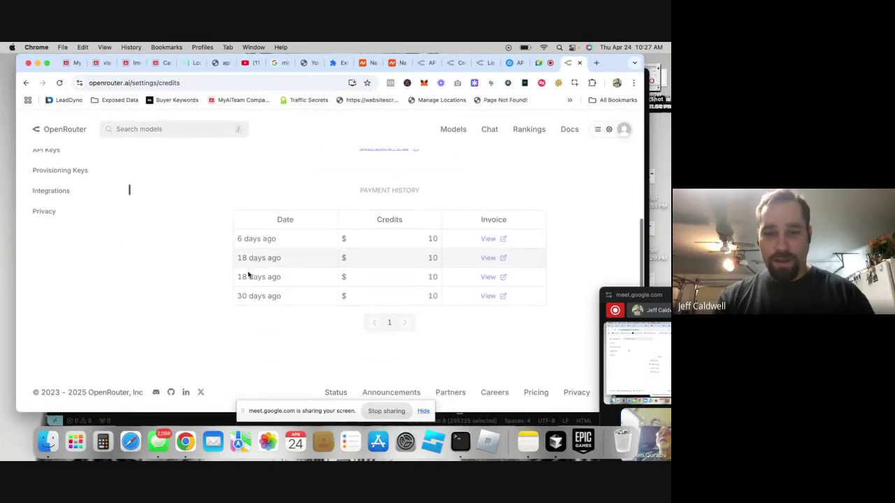
{"action": "left_click_drag", "start_coordinate": [312, 301], "coordinate": [238, 221]}
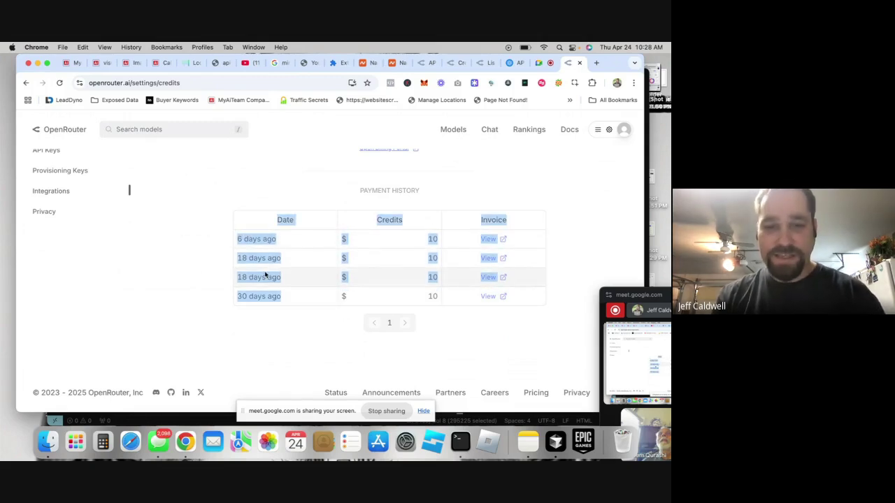
{"action": "scroll", "coordinate": [265, 275], "scroll_direction": "up", "scroll_amount": 5}
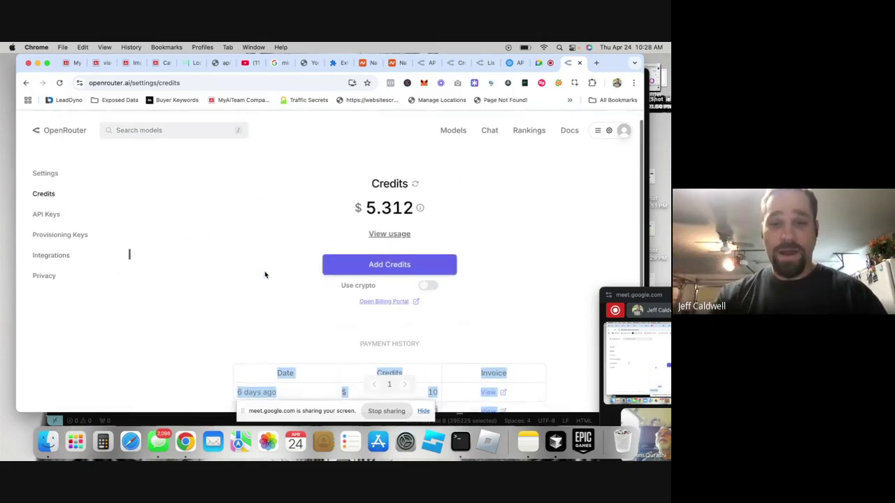
{"action": "scroll", "coordinate": [265, 275], "scroll_direction": "down", "scroll_amount": 1}
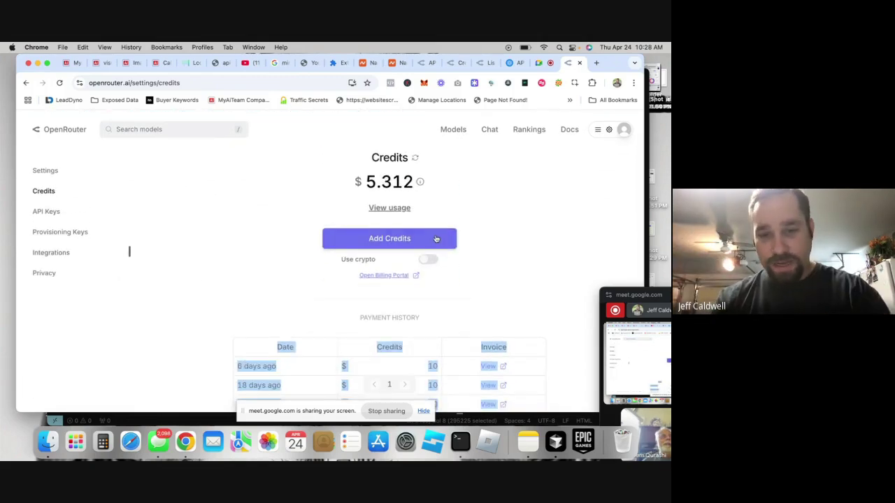
Step: Toggle Use crypto on and back off, then dismiss the terms of service notice
{"action": "left_click", "coordinate": [426, 261]}
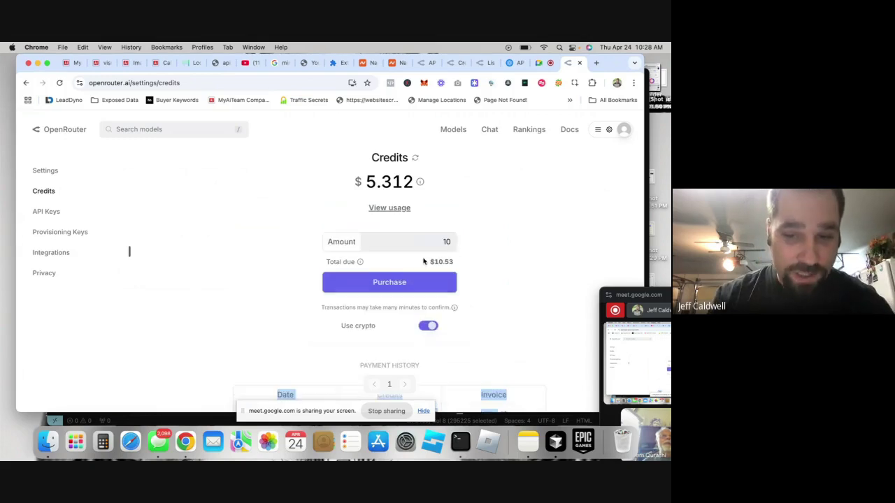
{"action": "left_click", "coordinate": [427, 326]}
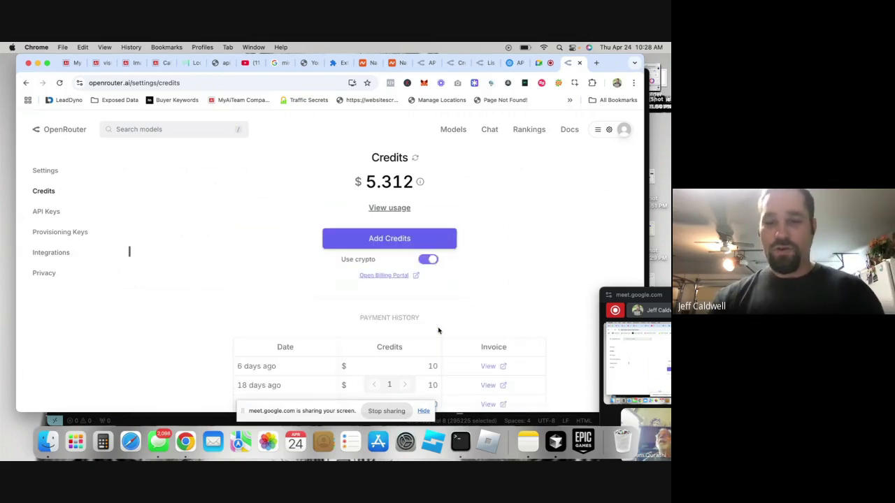
{"action": "scroll", "coordinate": [307, 235], "scroll_direction": "up", "scroll_amount": 1}
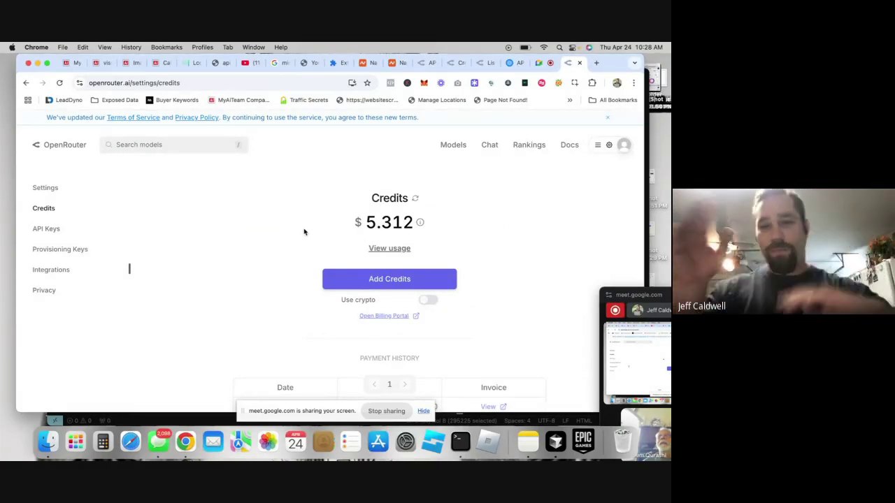
{"action": "left_click", "coordinate": [607, 117]}
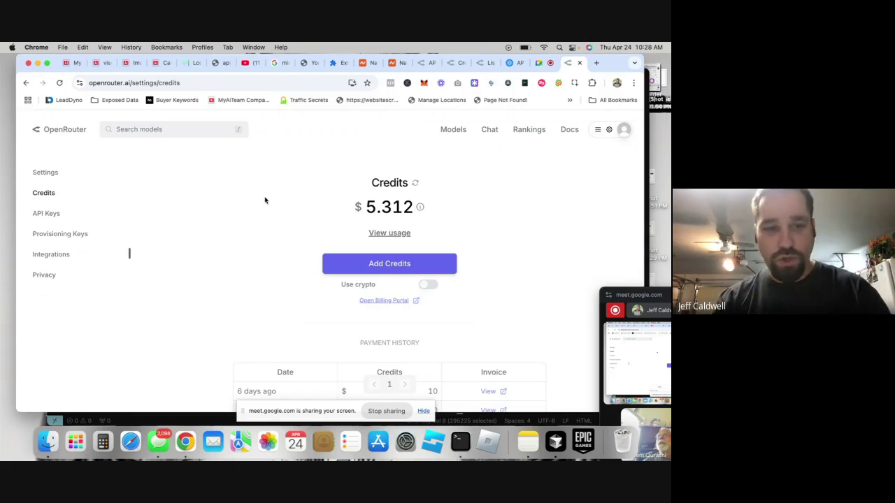
Step: Go to API Keys and look over the six existing keys, such as visualizer and Cline
{"action": "left_click", "coordinate": [65, 216]}
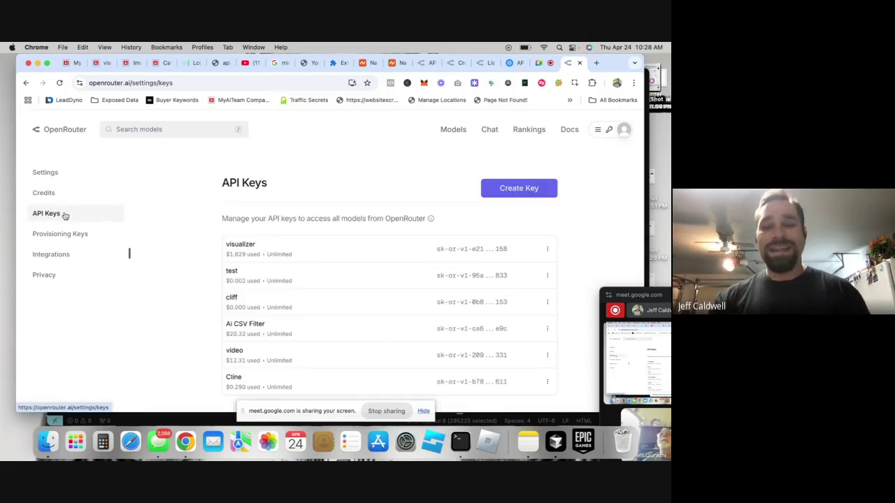
{"action": "scroll", "coordinate": [182, 277], "scroll_direction": "down", "scroll_amount": 2}
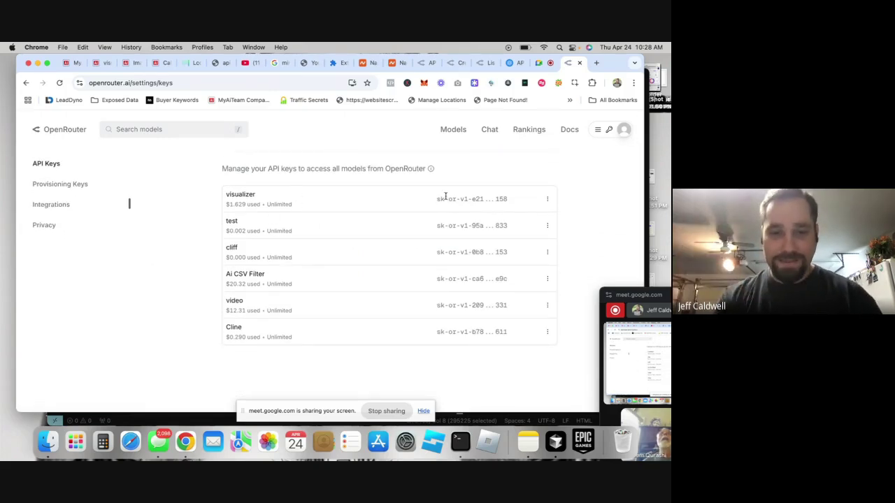
{"action": "scroll", "coordinate": [445, 198], "scroll_direction": "up", "scroll_amount": 2}
Step: Start a new key named 'Coaching Call Key' and move to the Credit limit field
{"action": "left_click", "coordinate": [519, 195]}
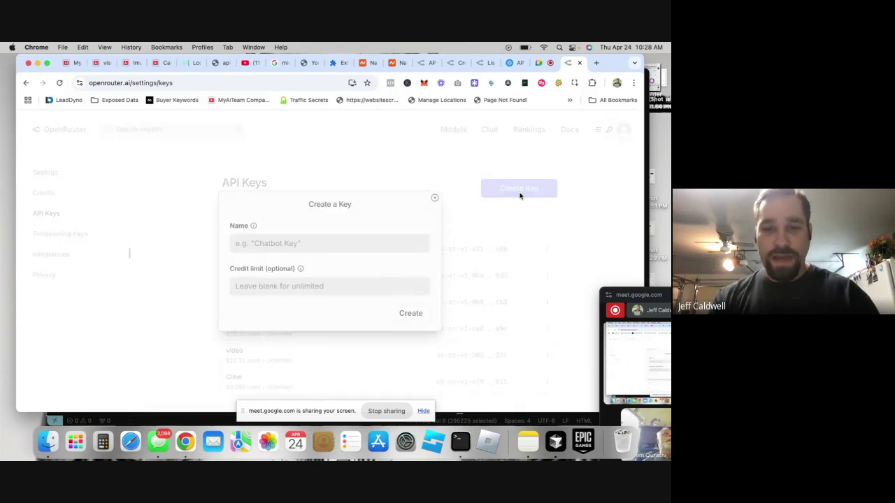
{"action": "left_click", "coordinate": [296, 244]}
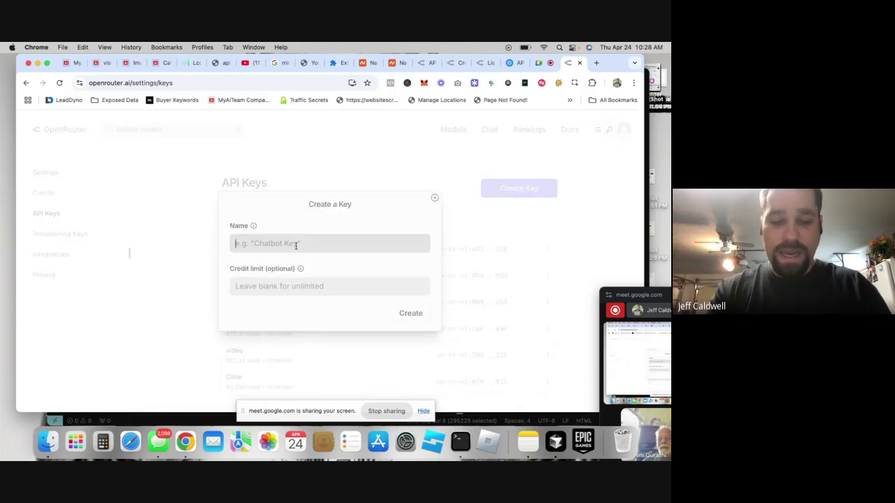
{"action": "type", "text": "Coaching Call Key"}
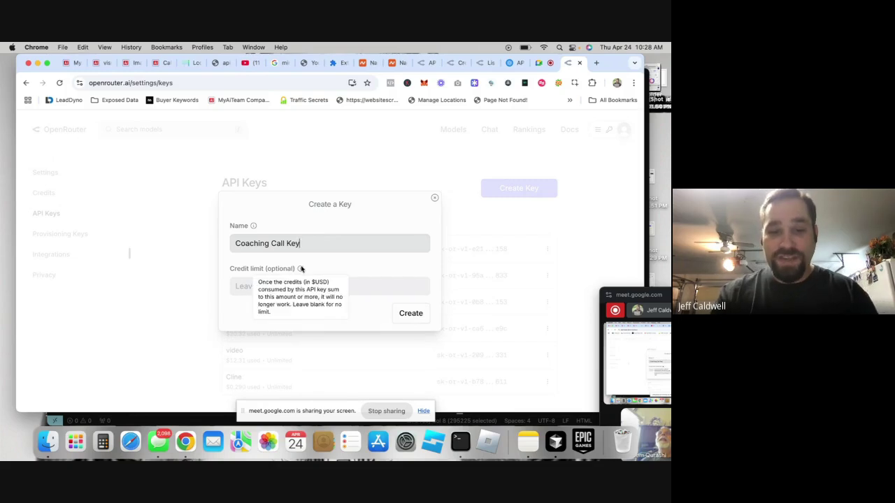
{"action": "left_click", "coordinate": [293, 287]}
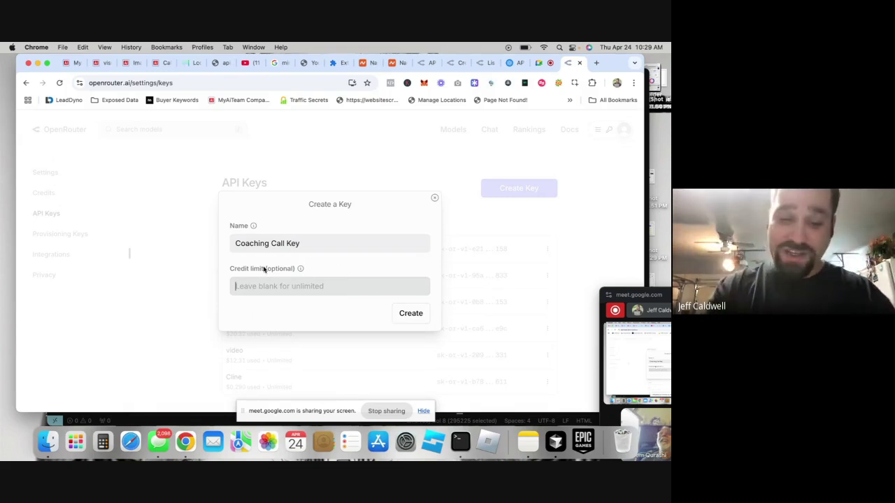
Step: Set the key's credit limit to 2, correcting a mistyped 5, and create it
{"action": "type", "text": "5"}
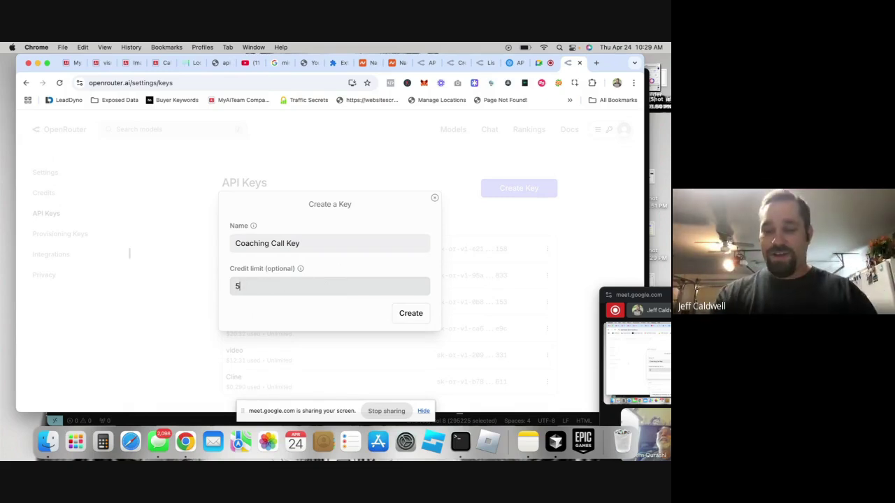
{"action": "key", "text": "BackSpace"}
{"action": "type", "text": "2"}
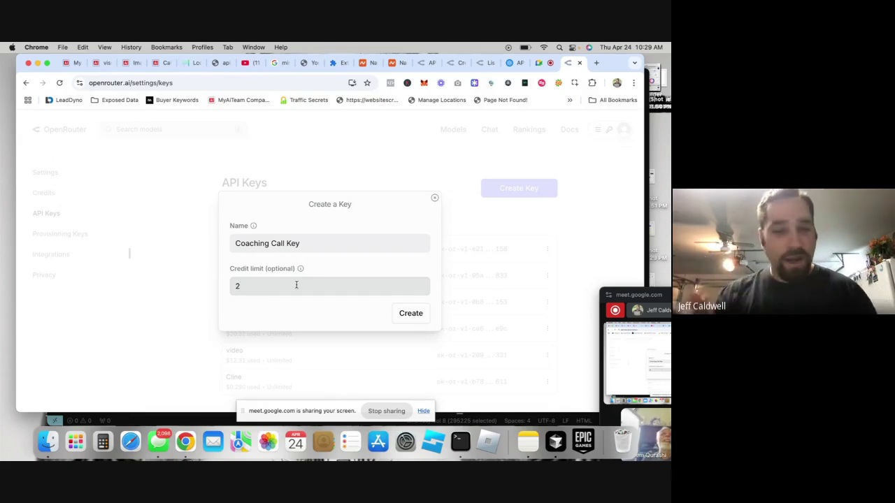
{"action": "left_click", "coordinate": [412, 314]}
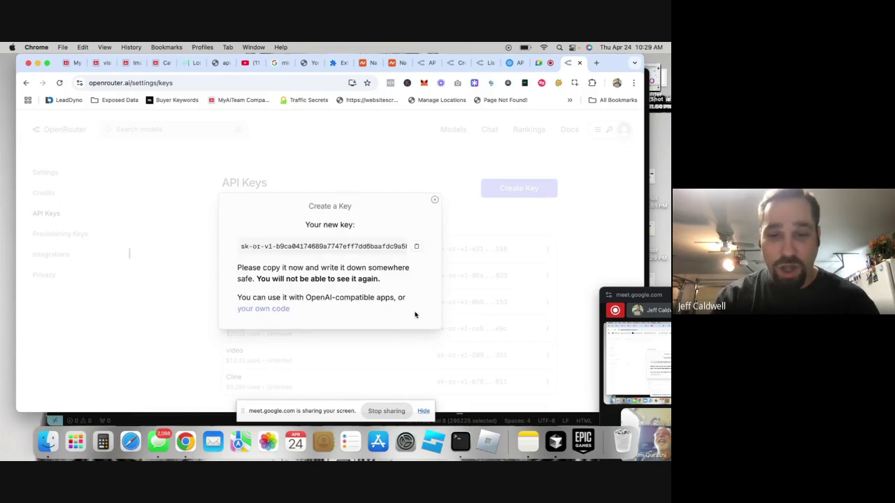
Step: Select the full generated key secret in the dialog, then open a new tab
{"action": "triple_click", "coordinate": [342, 245]}
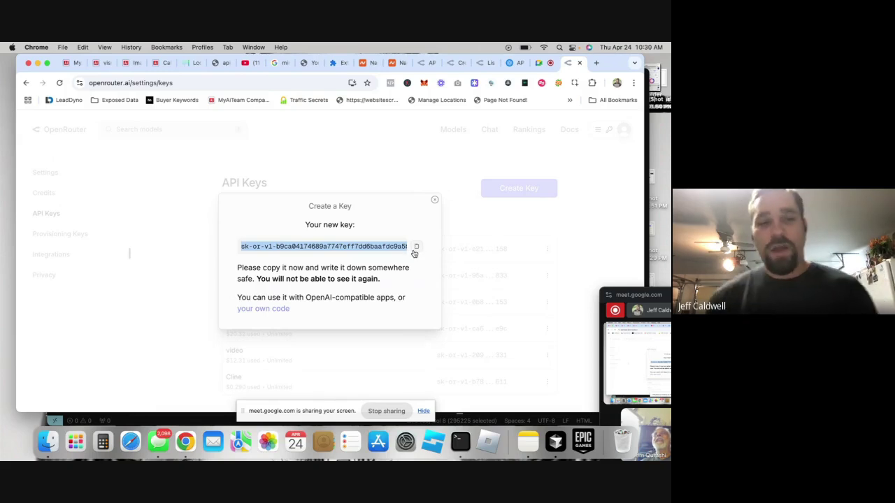
{"action": "left_click", "coordinate": [370, 277]}
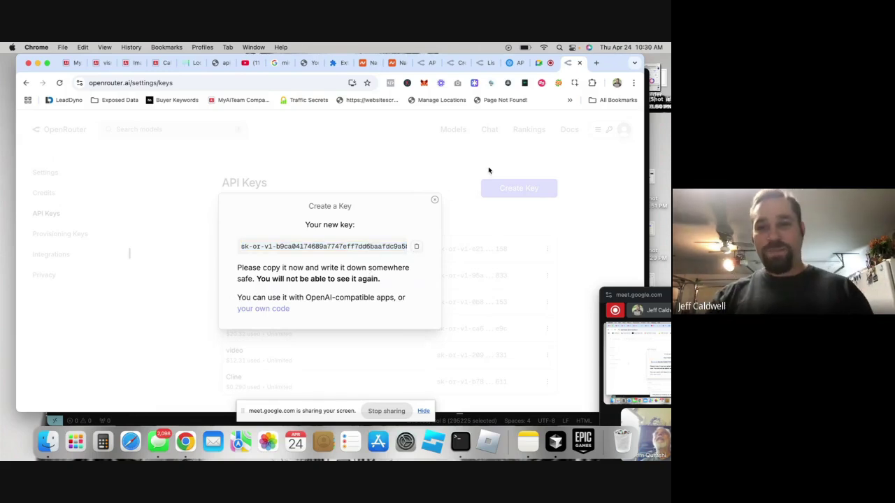
{"action": "left_click", "coordinate": [597, 64]}
Step: Load openrouter.ai in the new tab, checking the API key tab before returning
{"action": "type", "text": "open"}
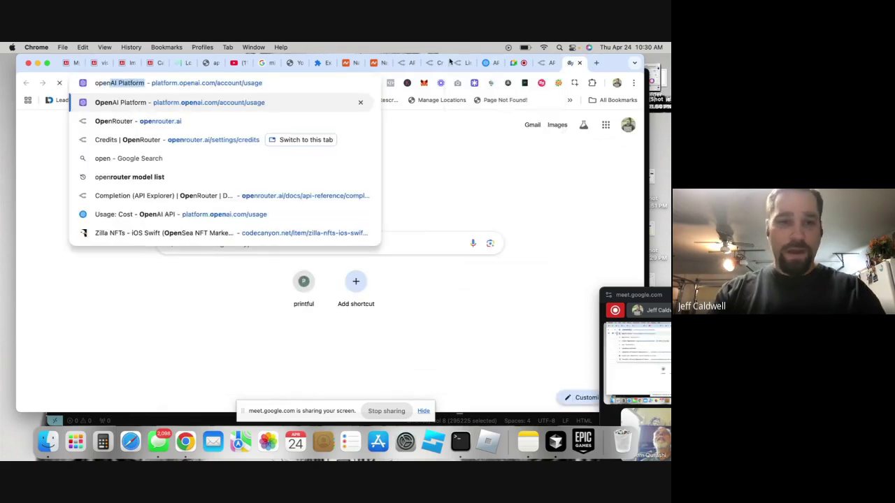
{"action": "type", "text": "rou"}
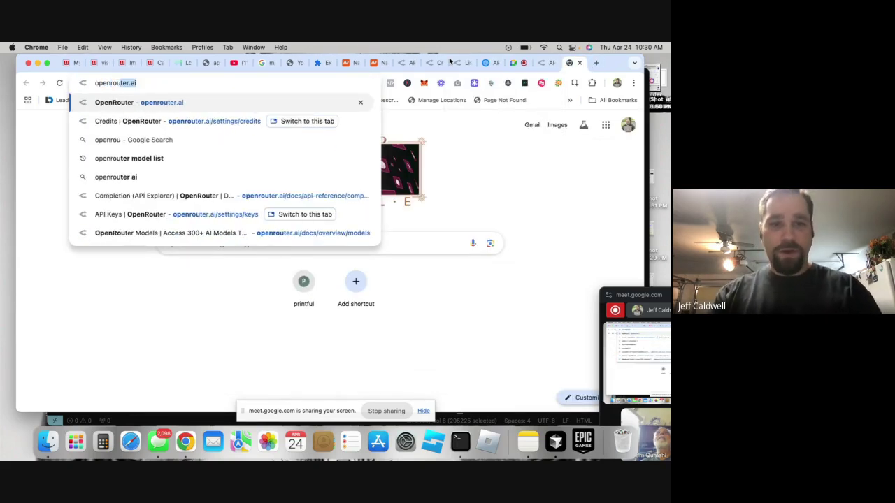
{"action": "key", "text": "Return"}
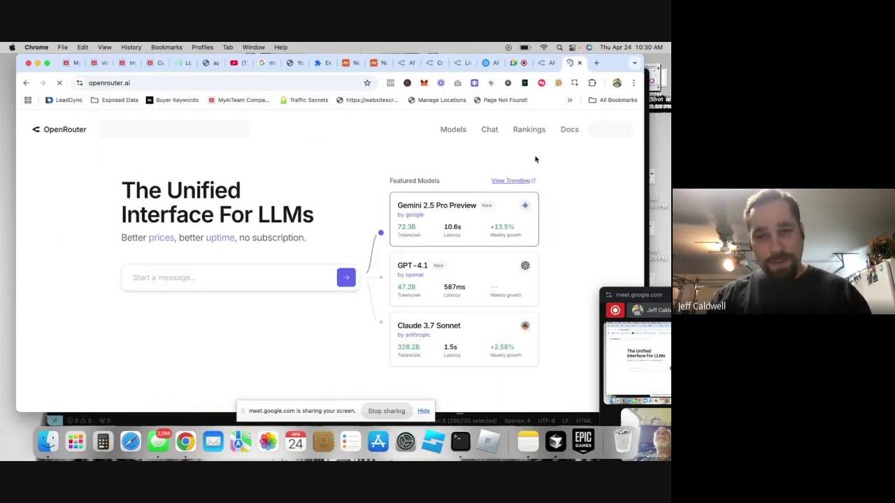
{"action": "left_click", "coordinate": [541, 63]}
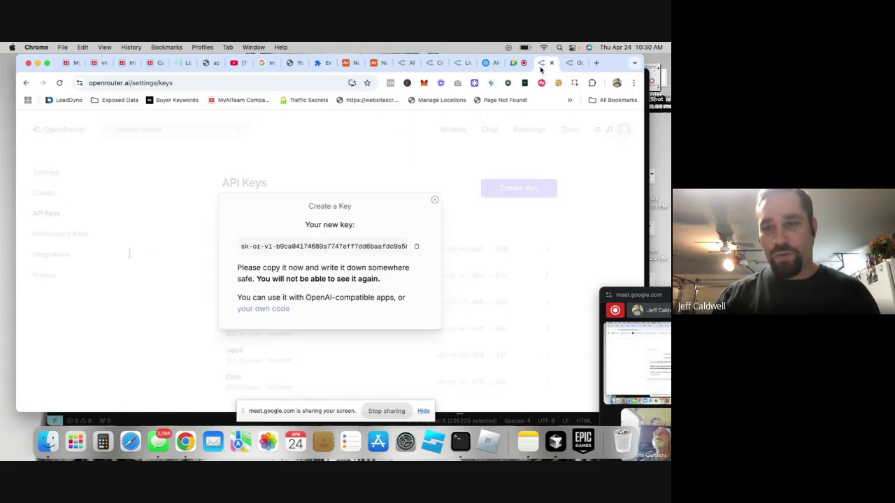
{"action": "left_click", "coordinate": [572, 63]}
{"action": "left_click", "coordinate": [544, 64]}
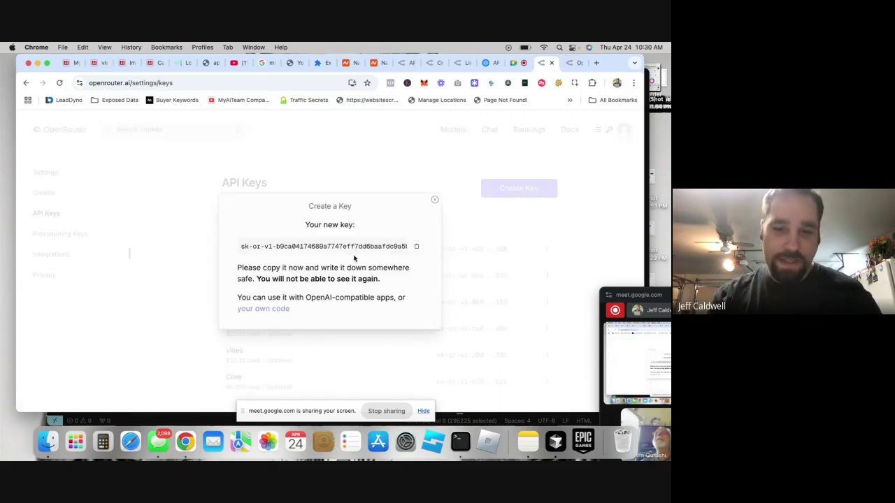
{"action": "left_click", "coordinate": [572, 63]}
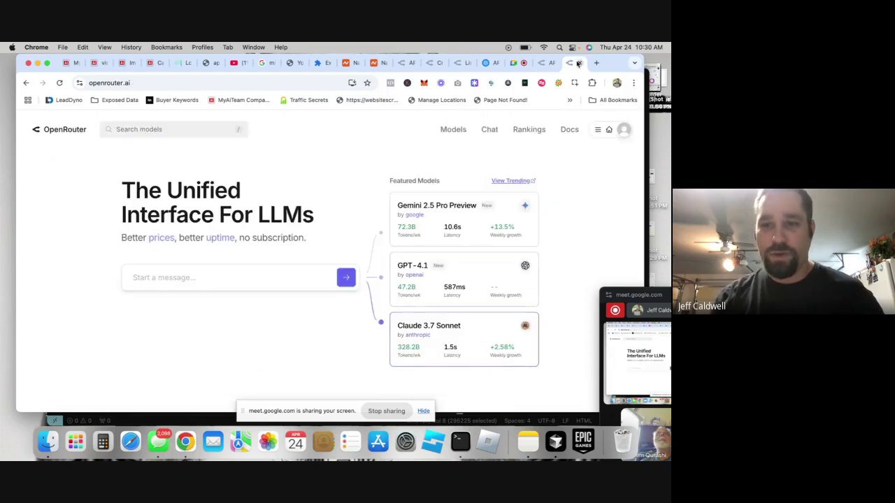
Step: Open the docs Quickstart and scroll the sidebar's Features list to reach Web Search
{"action": "left_click", "coordinate": [567, 130]}
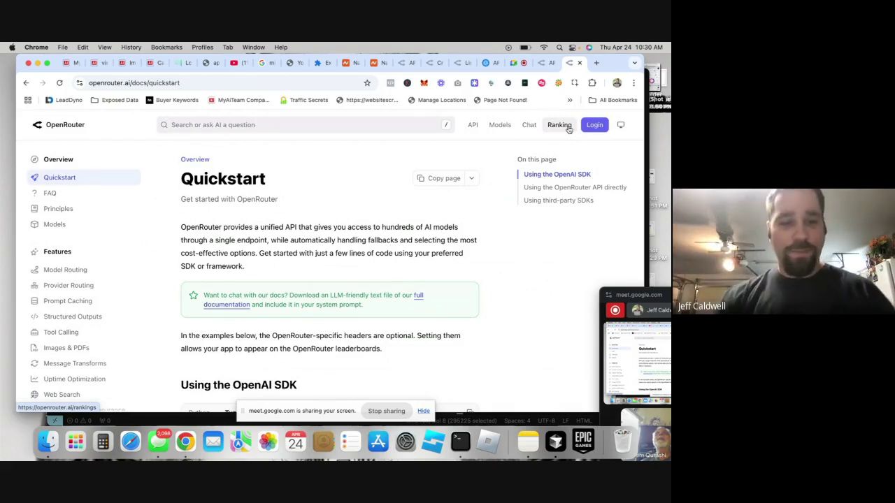
{"action": "scroll", "coordinate": [97, 263], "scroll_direction": "down", "scroll_amount": 1}
{"action": "scroll", "coordinate": [97, 262], "scroll_direction": "down", "scroll_amount": 1}
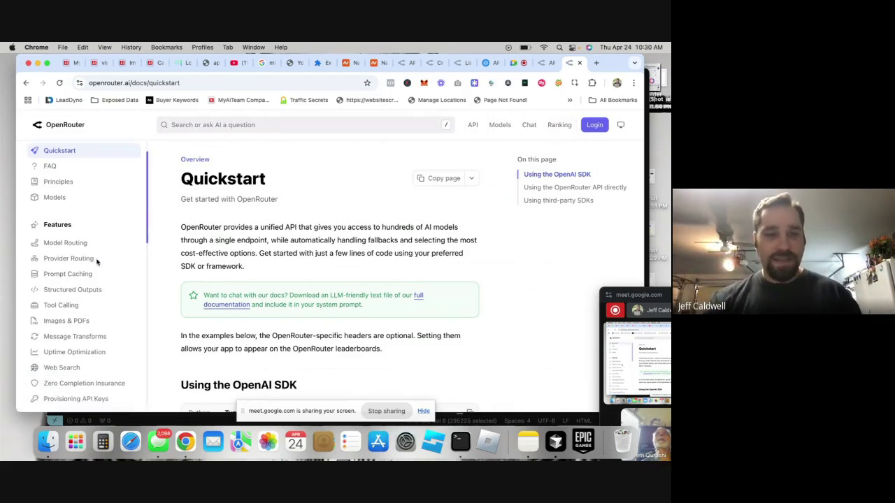
{"action": "scroll", "coordinate": [93, 297], "scroll_direction": "down", "scroll_amount": 8}
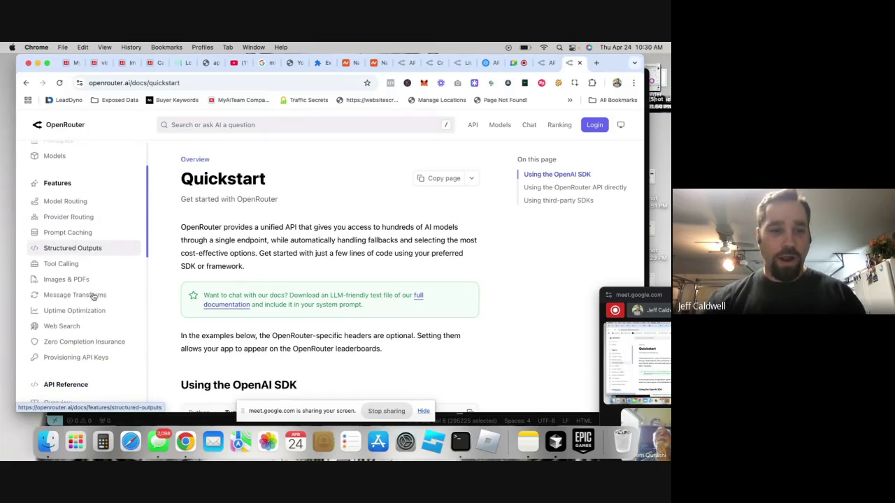
{"action": "scroll", "coordinate": [90, 333], "scroll_direction": "up", "scroll_amount": 5}
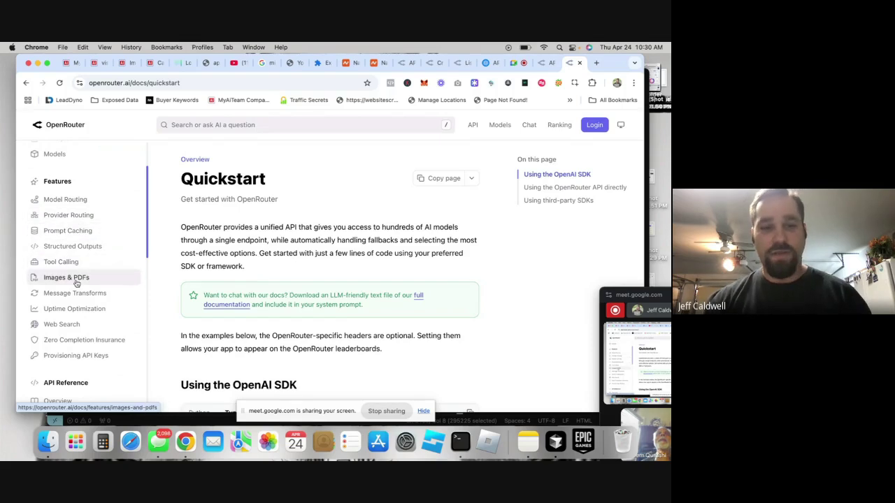
{"action": "left_click", "coordinate": [79, 325]}
Step: Highlight the :online suffix in the openai/gpt-4o:online example, then clear it
{"action": "scroll", "coordinate": [274, 325], "scroll_direction": "down", "scroll_amount": 1}
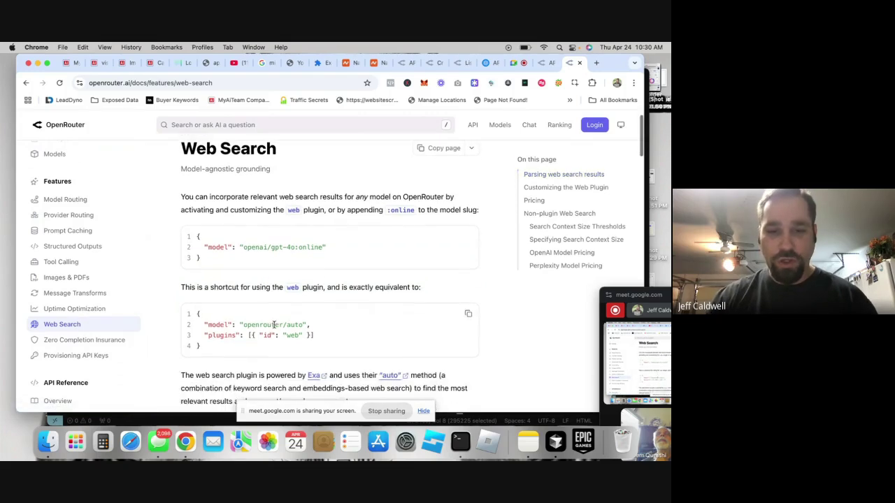
{"action": "left_click_drag", "start_coordinate": [306, 248], "coordinate": [322, 249]}
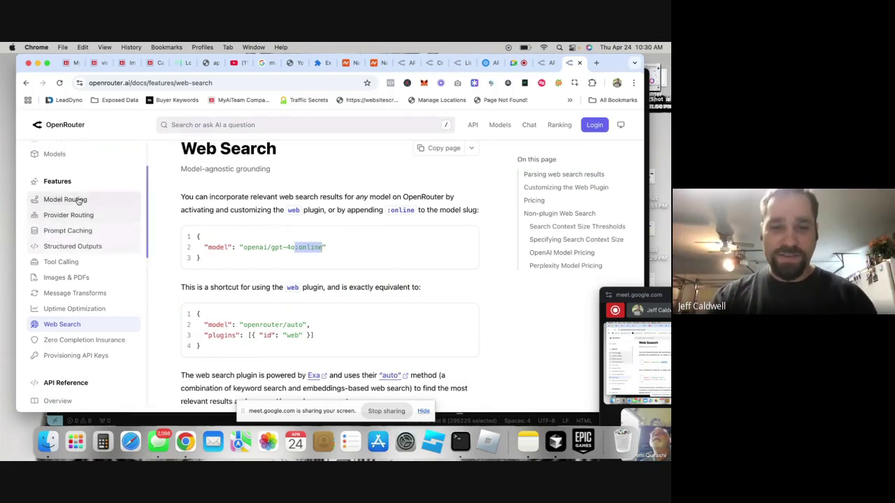
{"action": "left_click", "coordinate": [171, 206]}
Step: Scroll the docs sidebar down to API Reference and open Chat completion
{"action": "scroll", "coordinate": [105, 243], "scroll_direction": "down", "scroll_amount": 5}
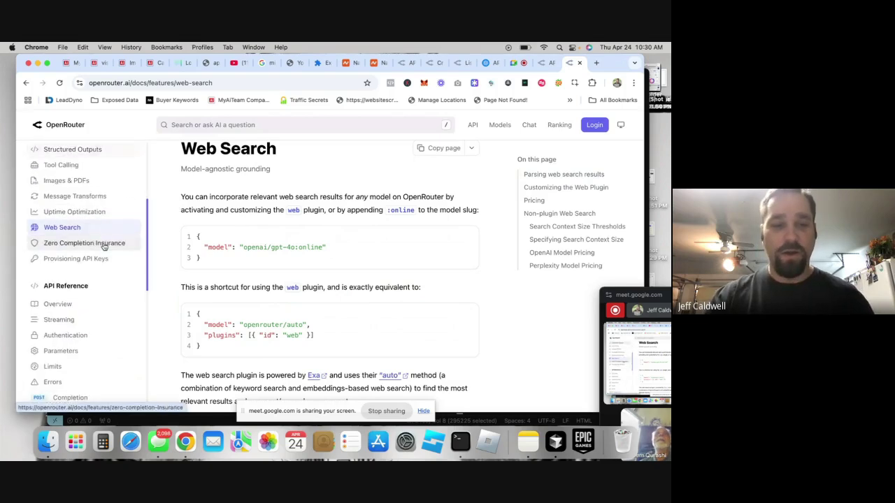
{"action": "scroll", "coordinate": [104, 246], "scroll_direction": "down", "scroll_amount": 2}
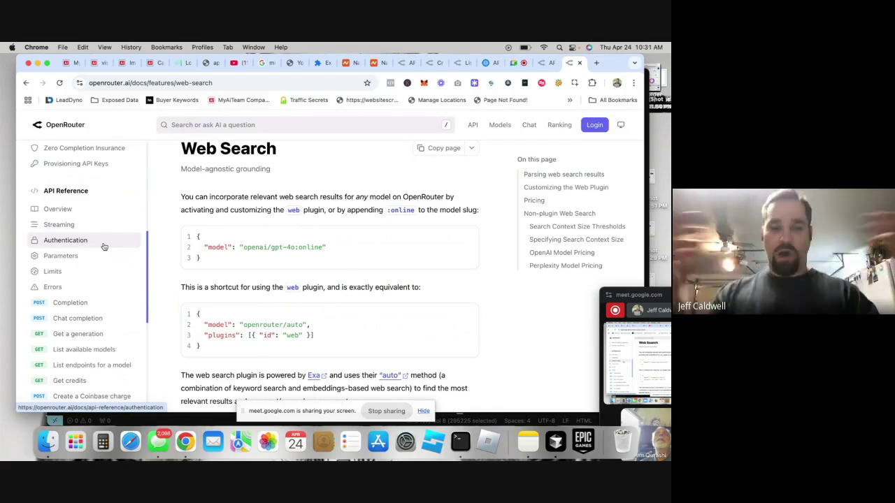
{"action": "scroll", "coordinate": [104, 246], "scroll_direction": "down", "scroll_amount": 1}
{"action": "scroll", "coordinate": [103, 246], "scroll_direction": "down", "scroll_amount": 2}
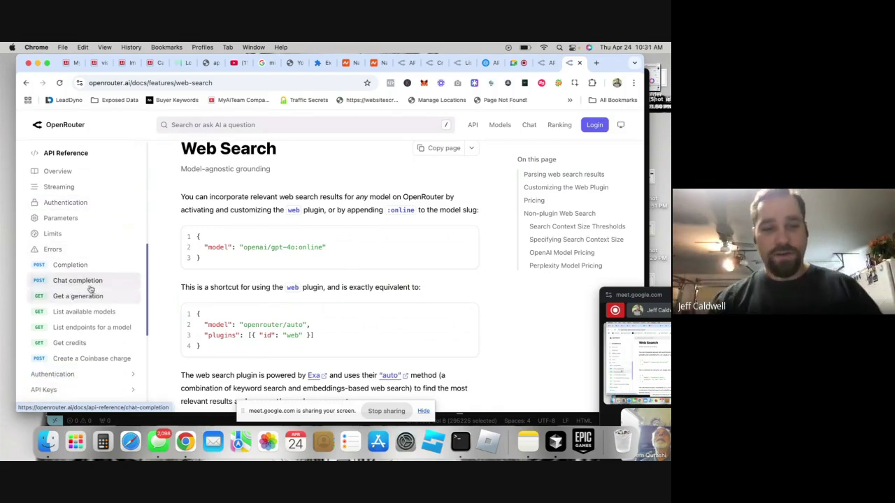
{"action": "scroll", "coordinate": [95, 253], "scroll_direction": "up", "scroll_amount": 3}
{"action": "scroll", "coordinate": [95, 253], "scroll_direction": "down", "scroll_amount": 2}
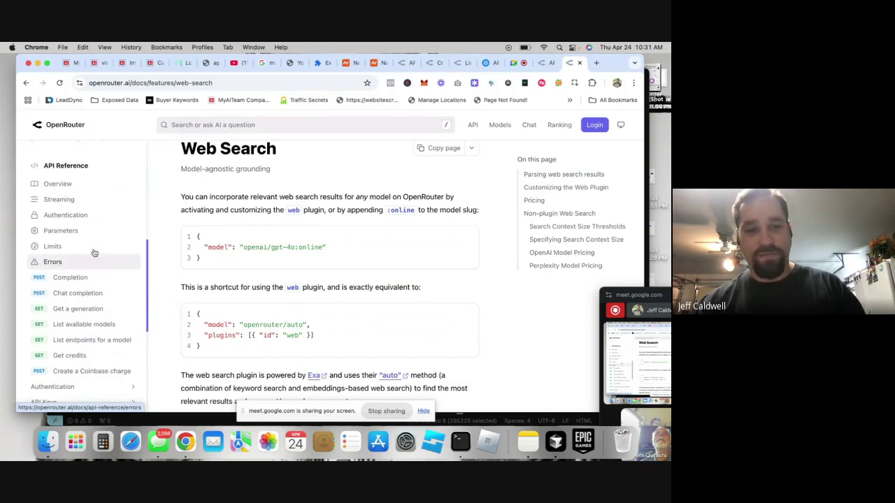
{"action": "left_click", "coordinate": [91, 294]}
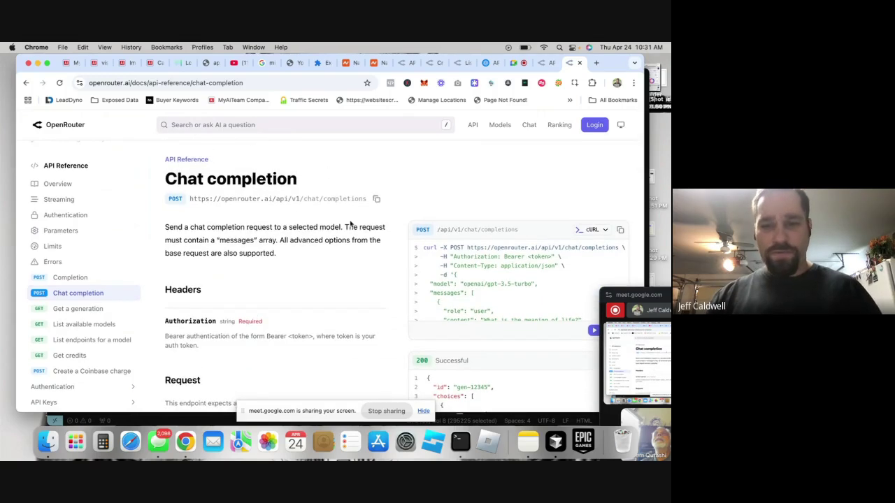
Step: Highlight the Authorization header, curl request body and openai/gpt-3.5-turbo model value in turn
{"action": "scroll", "coordinate": [368, 256], "scroll_direction": "down", "scroll_amount": 1}
{"action": "scroll", "coordinate": [368, 256], "scroll_direction": "down", "scroll_amount": 3}
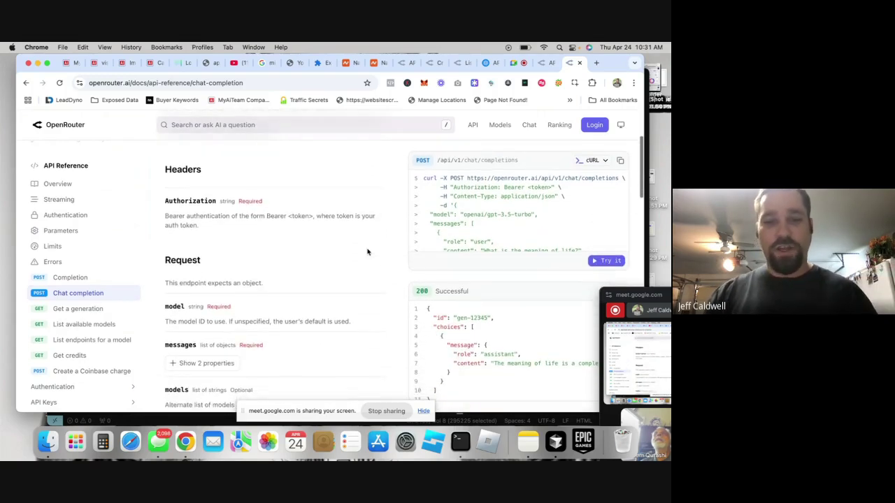
{"action": "left_click_drag", "start_coordinate": [169, 214], "coordinate": [354, 240]}
{"action": "left_click", "coordinate": [353, 242]}
{"action": "left_click_drag", "start_coordinate": [424, 205], "coordinate": [541, 251]}
{"action": "scroll", "coordinate": [541, 252], "scroll_direction": "down", "scroll_amount": 2}
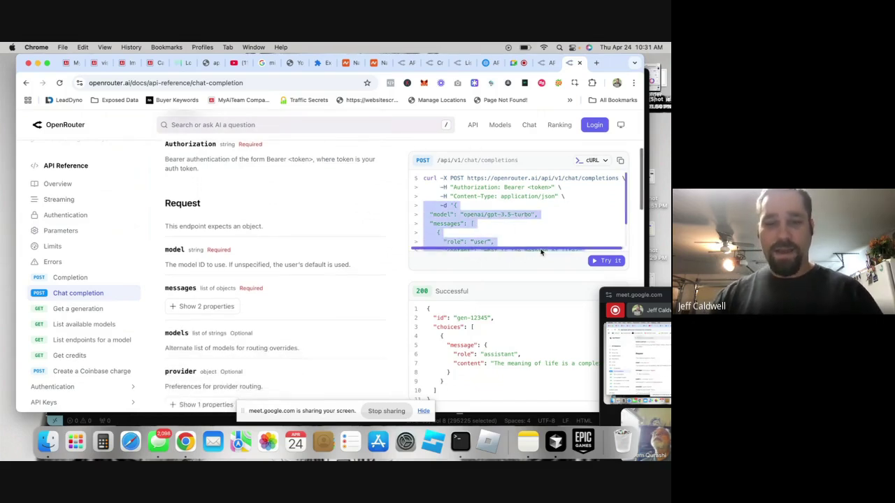
{"action": "left_click_drag", "start_coordinate": [398, 270], "coordinate": [480, 345]}
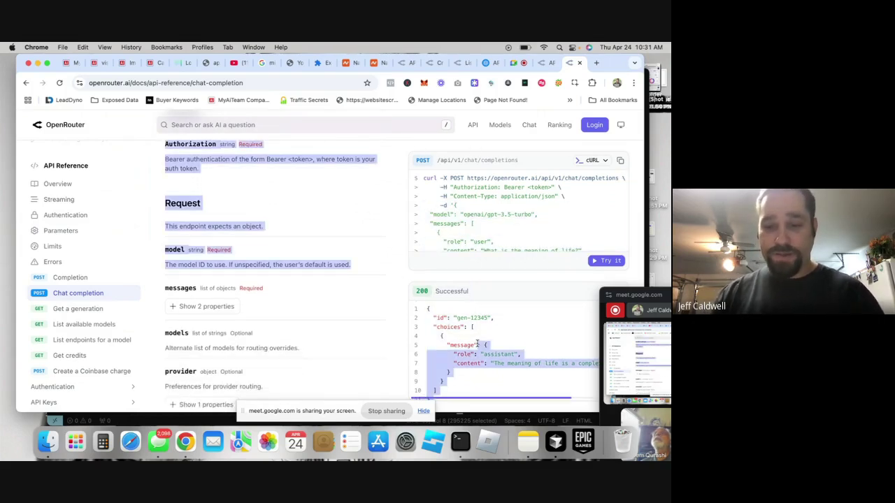
{"action": "scroll", "coordinate": [478, 345], "scroll_direction": "down", "scroll_amount": 1}
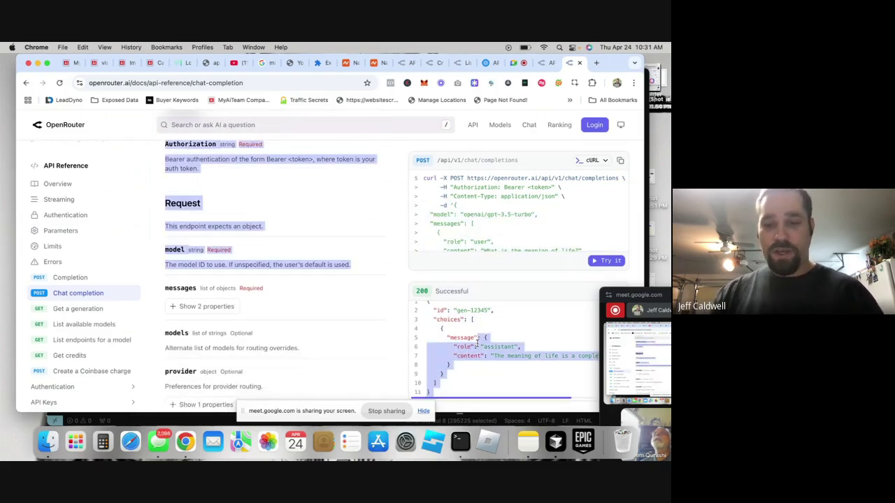
{"action": "left_click", "coordinate": [390, 305]}
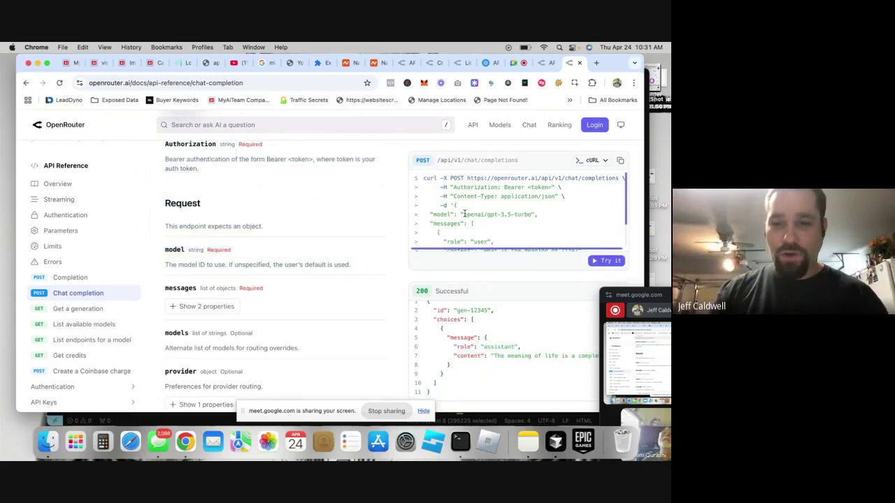
{"action": "left_click_drag", "start_coordinate": [470, 214], "coordinate": [531, 221]}
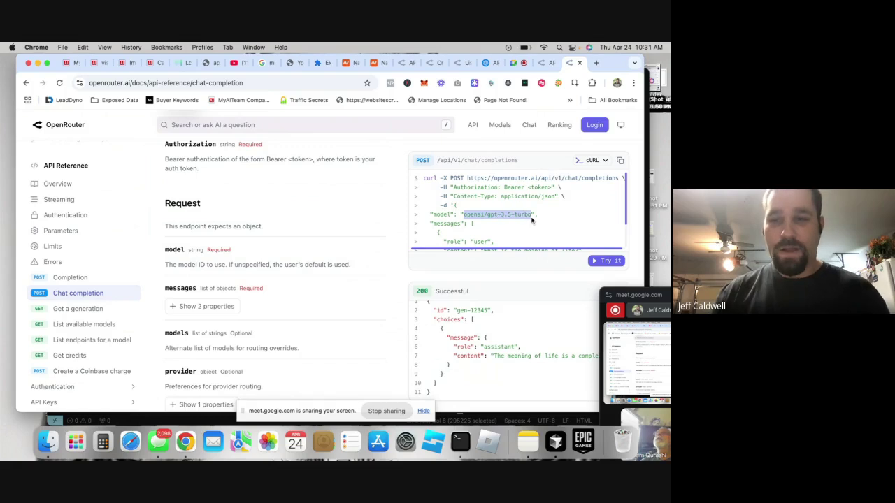
{"action": "left_click", "coordinate": [402, 218]}
Step: Select the whole Chat completion page, from title through code panels and footer
{"action": "scroll", "coordinate": [401, 218], "scroll_direction": "down", "scroll_amount": 10}
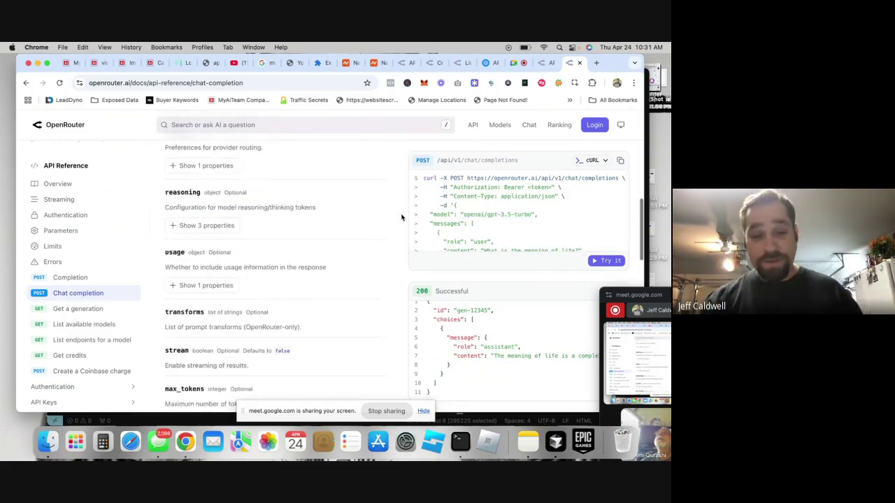
{"action": "scroll", "coordinate": [401, 218], "scroll_direction": "down", "scroll_amount": 15}
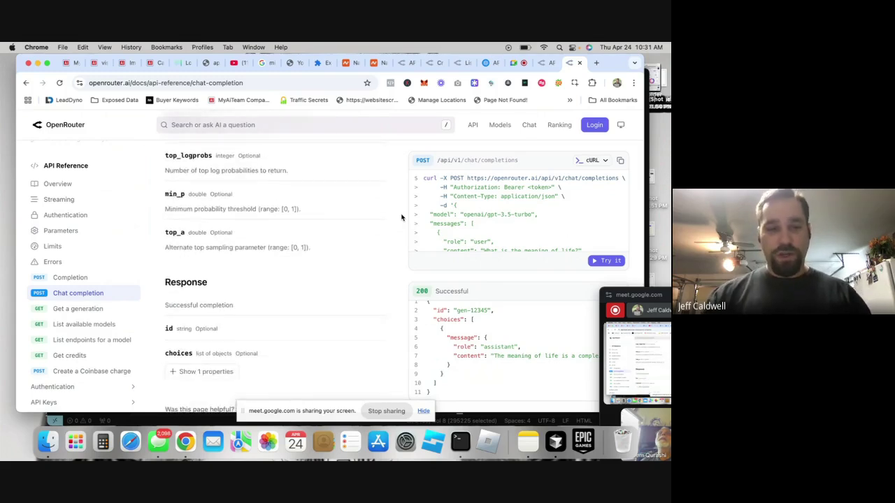
{"action": "scroll", "coordinate": [401, 217], "scroll_direction": "up", "scroll_amount": 8}
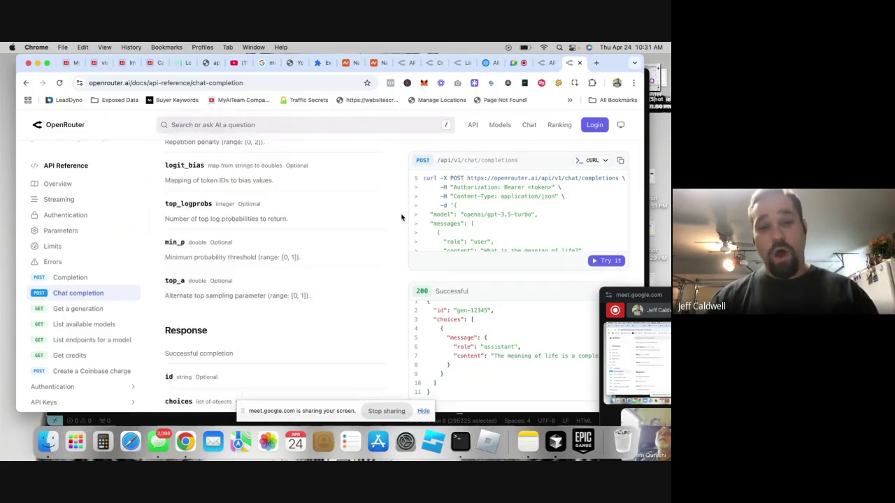
{"action": "scroll", "coordinate": [402, 217], "scroll_direction": "up", "scroll_amount": 3}
{"action": "scroll", "coordinate": [306, 271], "scroll_direction": "down", "scroll_amount": 12}
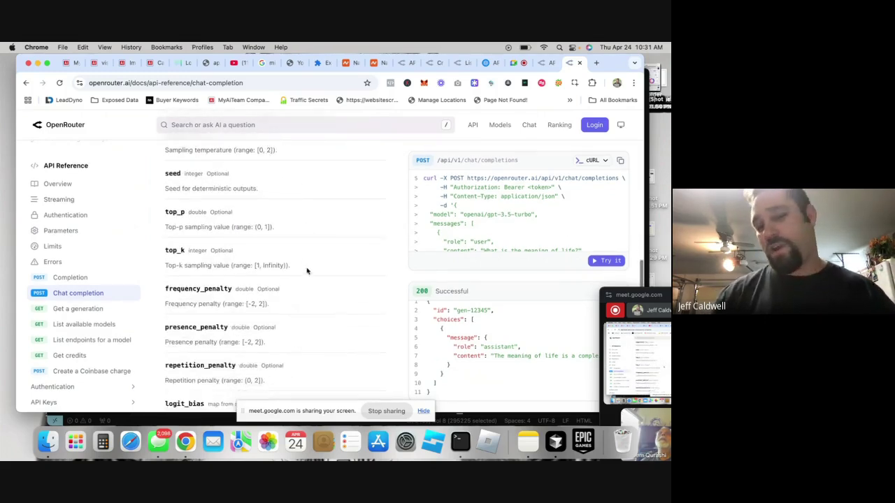
{"action": "scroll", "coordinate": [306, 270], "scroll_direction": "up", "scroll_amount": 20}
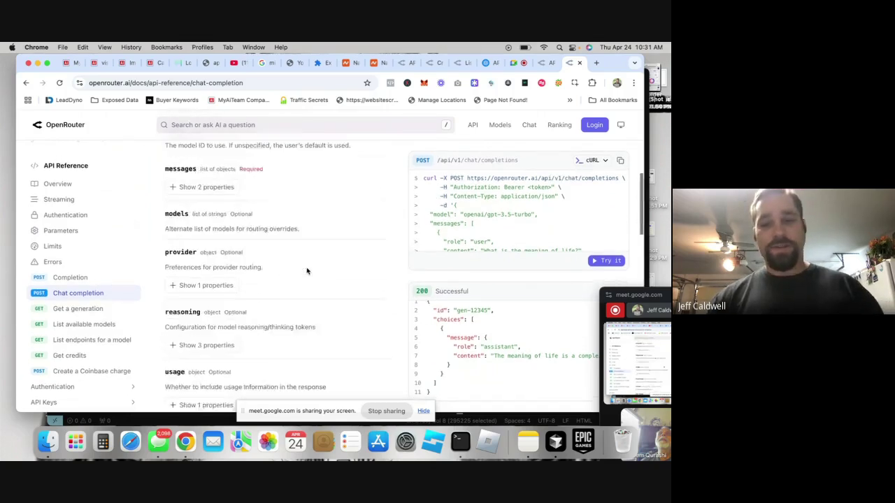
{"action": "scroll", "coordinate": [275, 232], "scroll_direction": "up", "scroll_amount": 1}
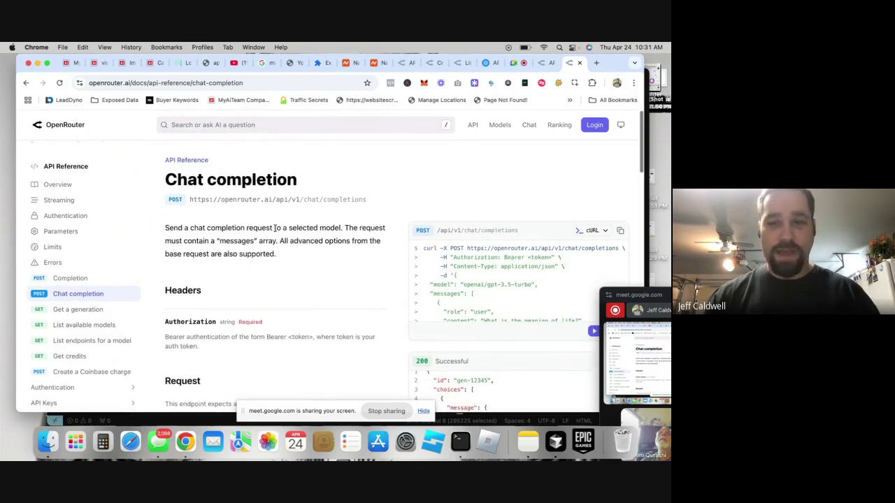
{"action": "left_click_drag", "start_coordinate": [166, 170], "coordinate": [477, 379]}
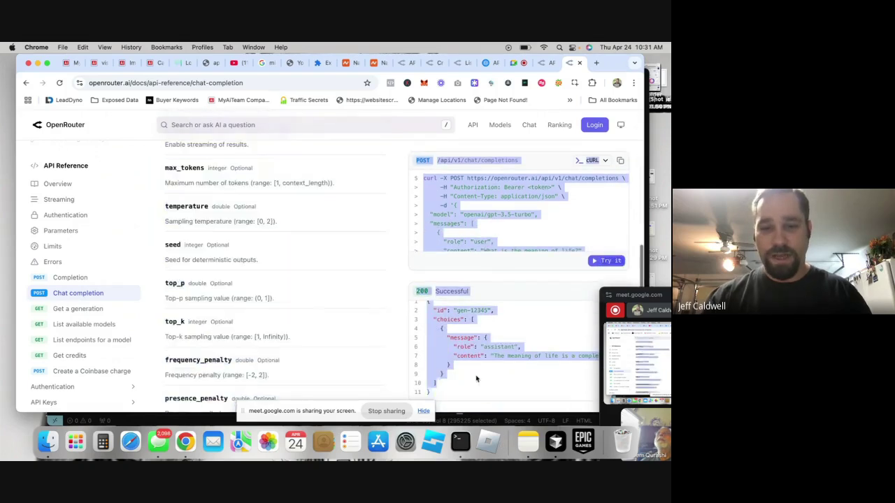
{"action": "scroll", "coordinate": [484, 392], "scroll_direction": "down", "scroll_amount": 5}
{"action": "scroll", "coordinate": [485, 403], "scroll_direction": "down", "scroll_amount": 4}
{"action": "scroll", "coordinate": [483, 405], "scroll_direction": "down", "scroll_amount": 1}
{"action": "left_click_drag", "start_coordinate": [494, 383], "coordinate": [399, 381]}
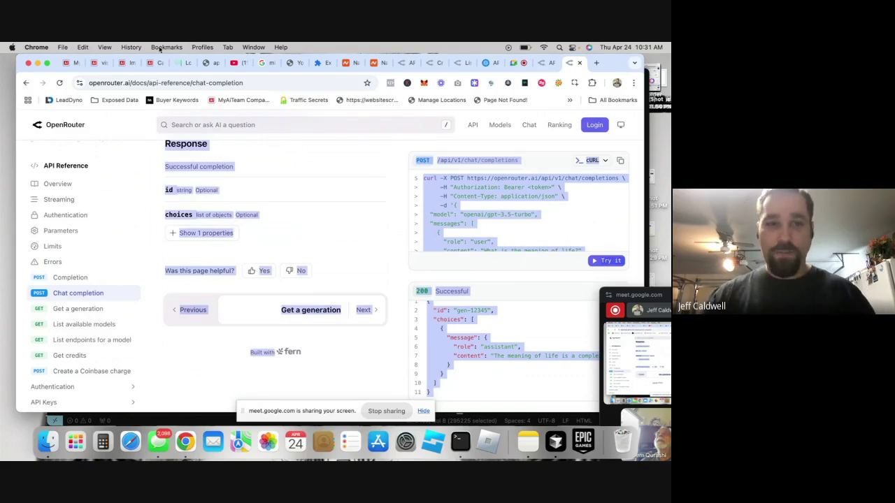
{"action": "left_click", "coordinate": [67, 64]}
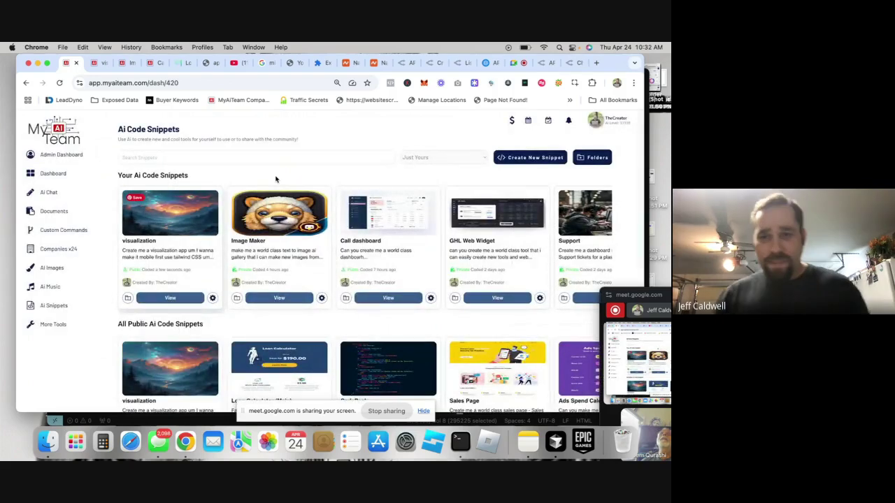
Step: Create a snippet named Chat and describe a chat app that calls the API while keeping the key secret
{"action": "left_click", "coordinate": [516, 161]}
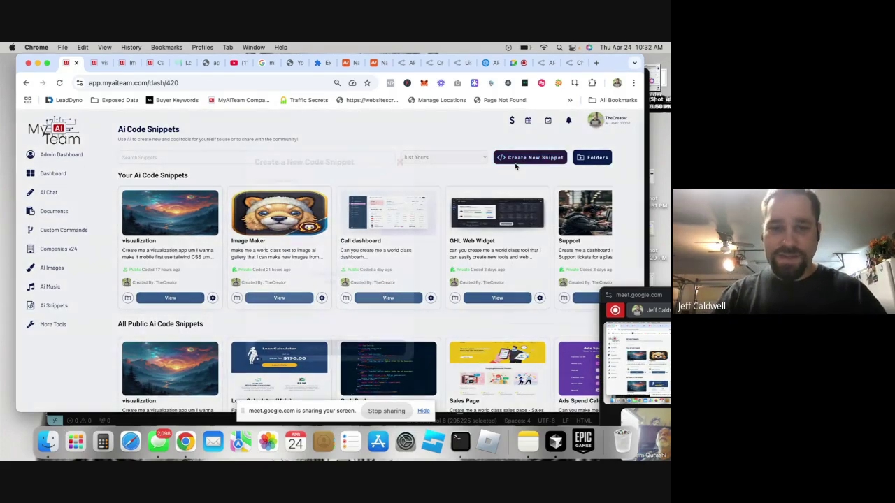
{"action": "left_click", "coordinate": [261, 195]}
{"action": "type", "text": "Chat"}
{"action": "left_click", "coordinate": [287, 221]}
{"action": "type", "text": "C"}
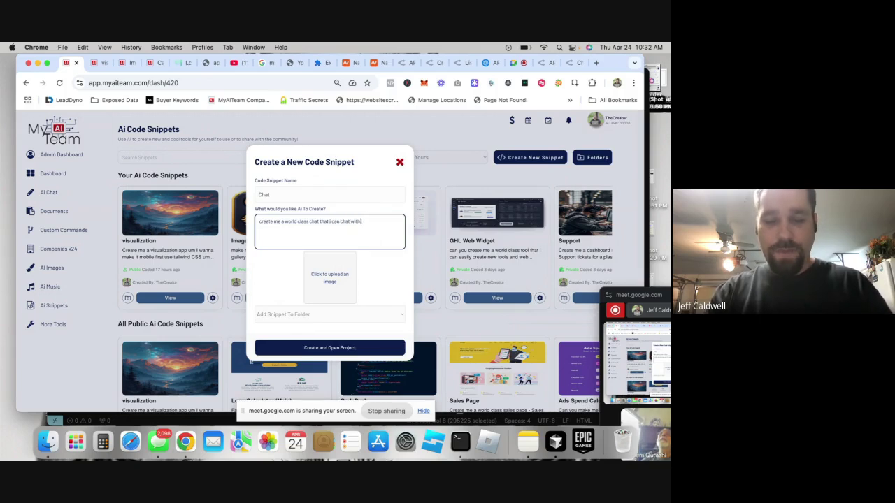
{"action": "type", "text": "by calling this api and allow me to add my own api key and save it and keep it"}
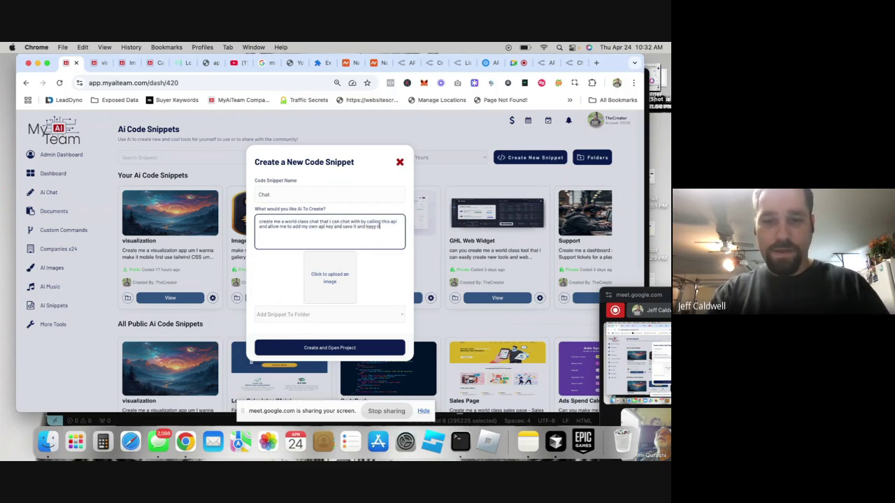
{"action": "type", "text": "p sa"}
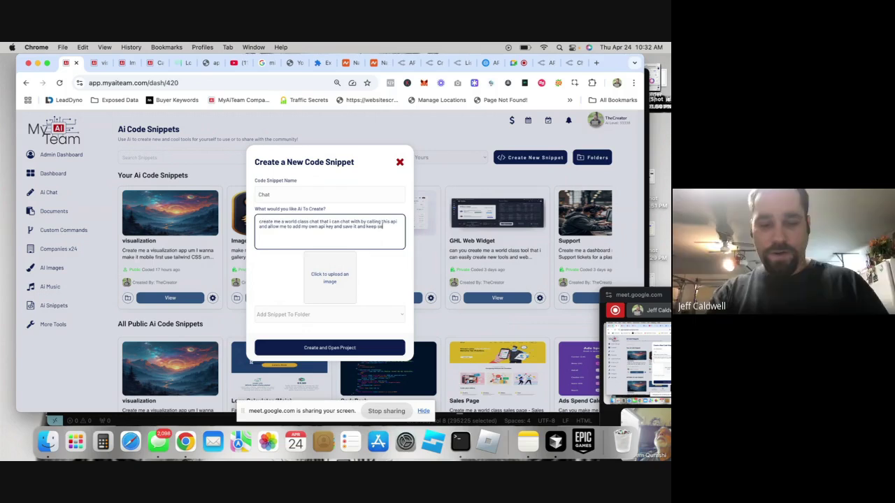
{"action": "type", "text": "cure"}
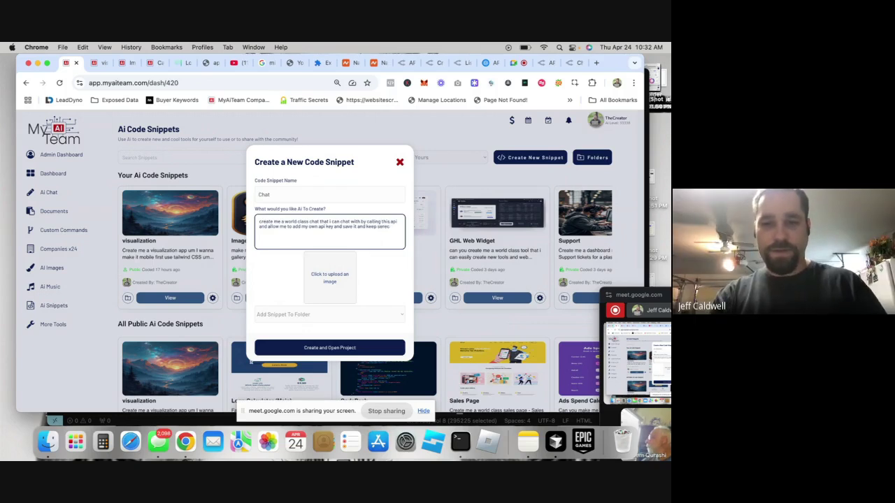
{"action": "type", "text": "t so my"}
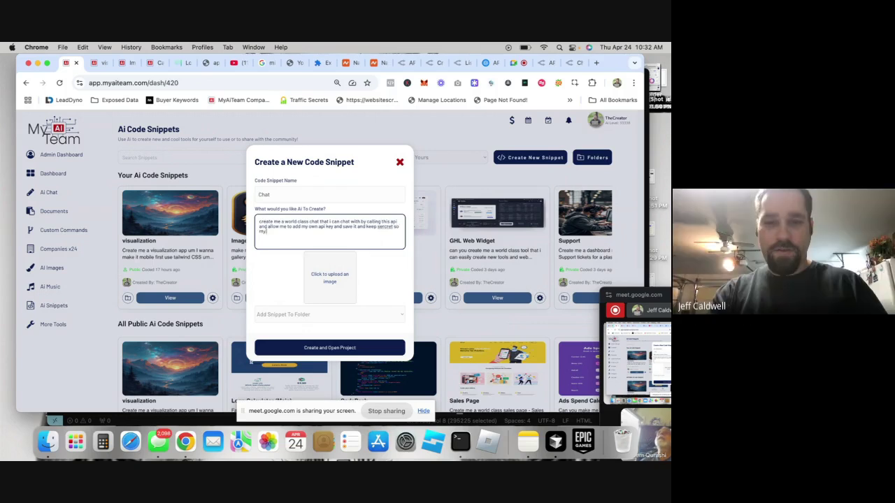
{"action": "type", "text": " friends dont see it."}
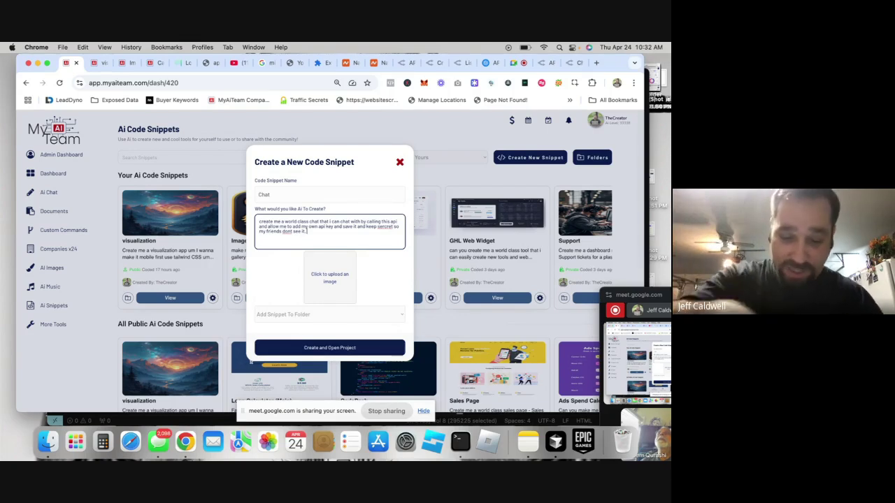
Step: Paste the OpenRouter docs into the Chat prompt, file it in the personal folder, and create the project
{"action": "key", "text": "super+v"}
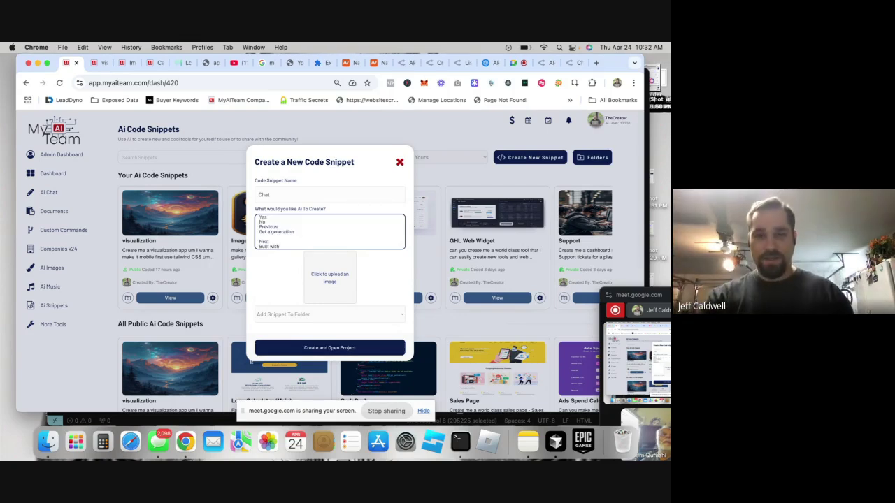
{"action": "scroll", "coordinate": [292, 236], "scroll_direction": "down", "scroll_amount": 1}
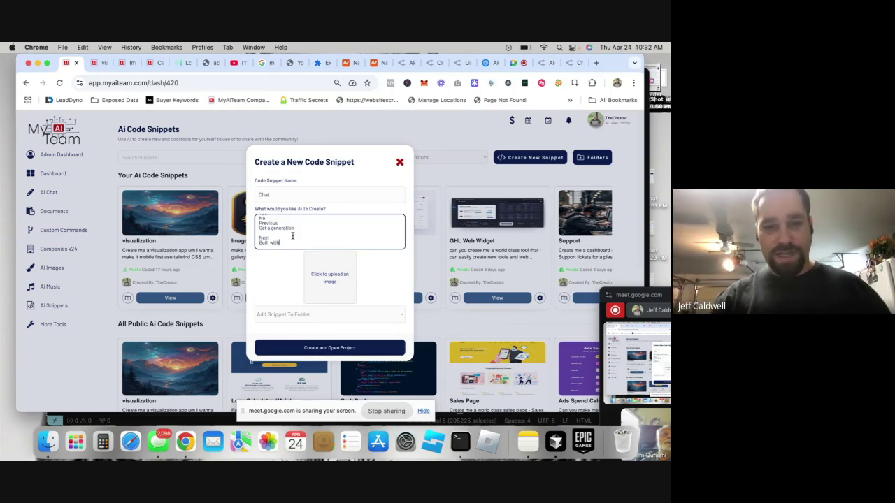
{"action": "left_click", "coordinate": [280, 314]}
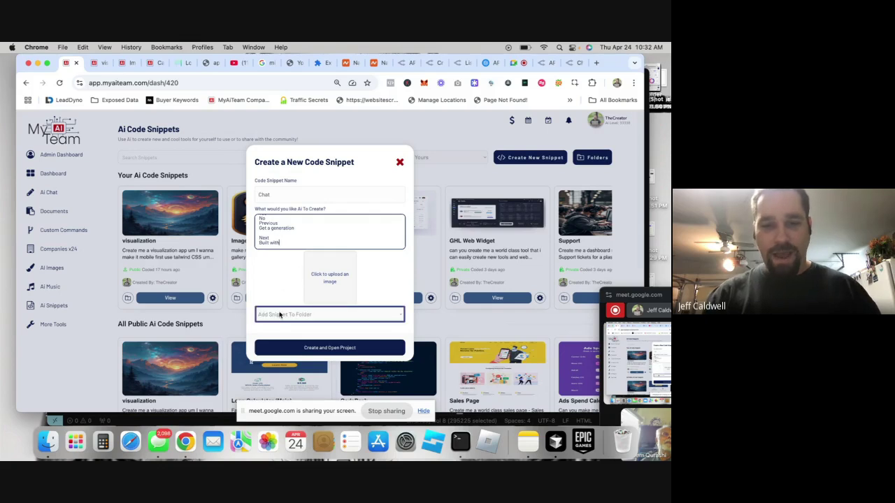
{"action": "left_click", "coordinate": [280, 314]}
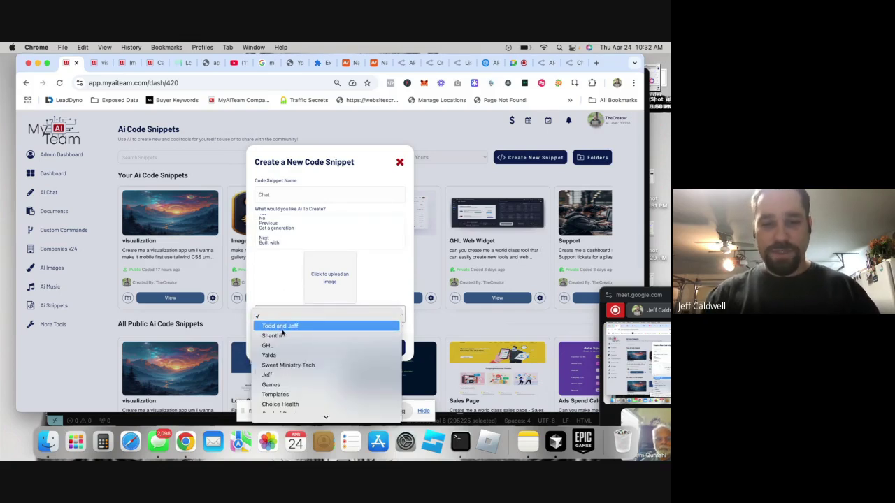
{"action": "left_click", "coordinate": [269, 375]}
{"action": "left_click", "coordinate": [314, 348]}
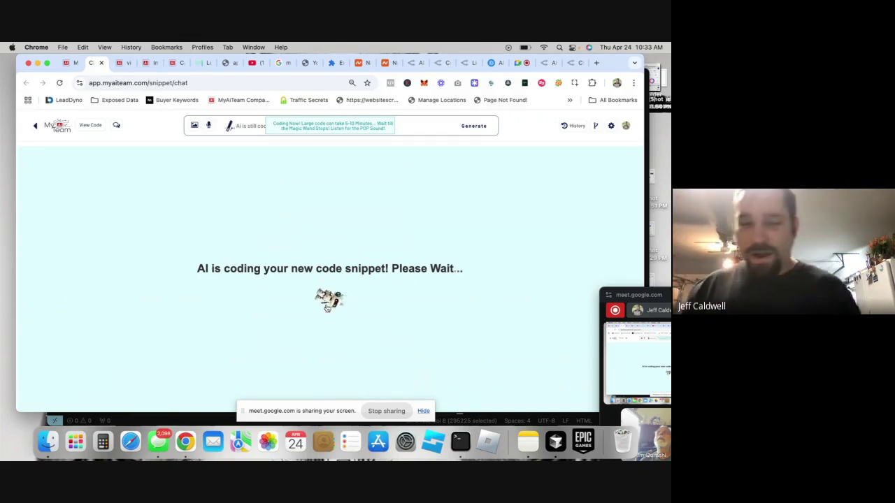
{"action": "left_click", "coordinate": [570, 65]}
Step: Highlight the model name in the chat completion docs' example request
{"action": "scroll", "coordinate": [60, 236], "scroll_direction": "down", "scroll_amount": 5}
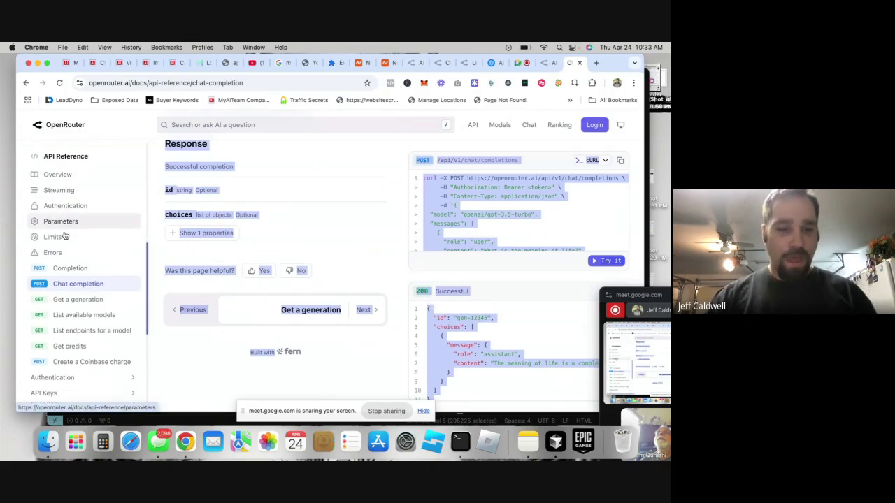
{"action": "scroll", "coordinate": [88, 287], "scroll_direction": "down", "scroll_amount": 4}
{"action": "scroll", "coordinate": [88, 287], "scroll_direction": "up", "scroll_amount": 7}
{"action": "scroll", "coordinate": [88, 286], "scroll_direction": "up", "scroll_amount": 4}
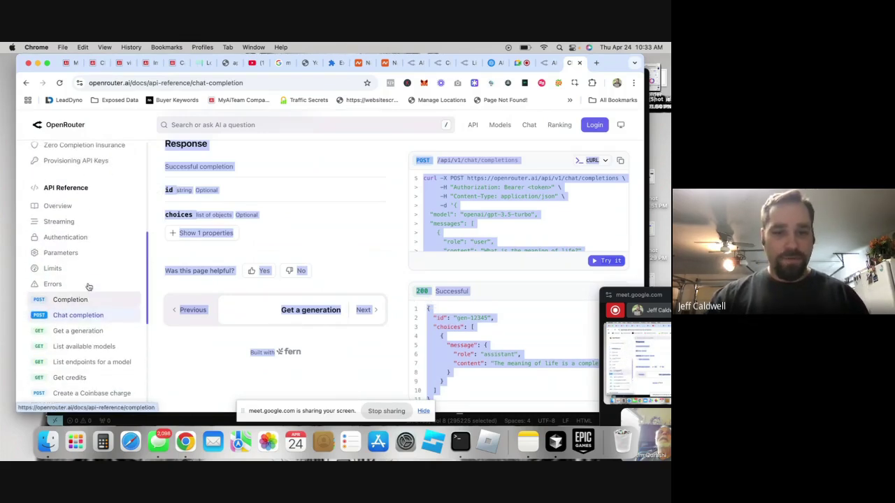
{"action": "left_click", "coordinate": [369, 221]}
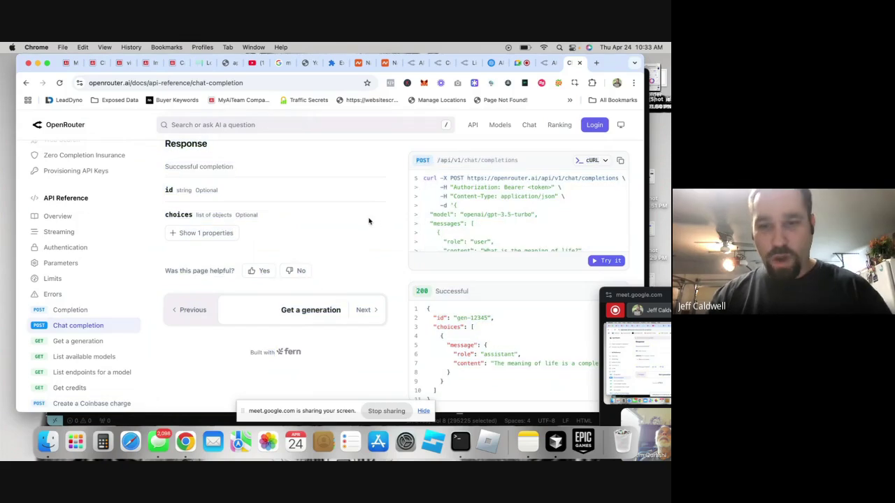
{"action": "left_click_drag", "start_coordinate": [438, 214], "coordinate": [533, 214]}
{"action": "left_click", "coordinate": [520, 214]}
{"action": "left_click", "coordinate": [533, 214]}
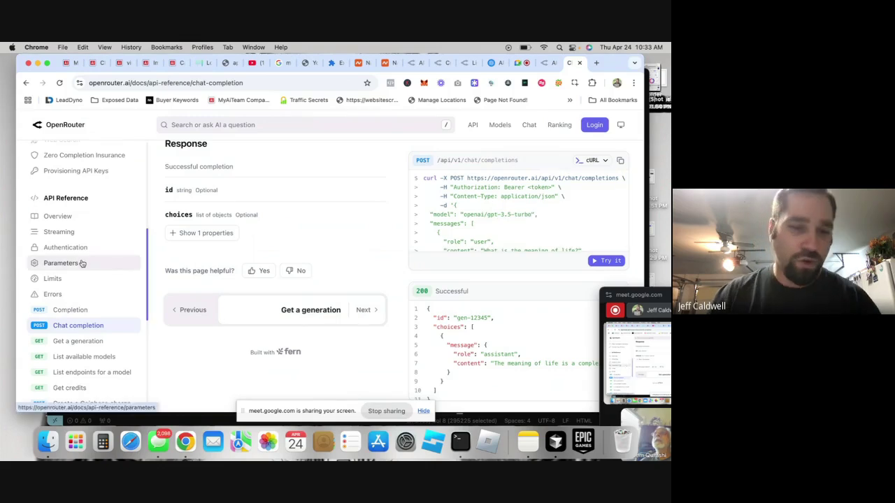
{"action": "scroll", "coordinate": [80, 262], "scroll_direction": "up", "scroll_amount": 5}
{"action": "scroll", "coordinate": [82, 263], "scroll_direction": "up", "scroll_amount": 3}
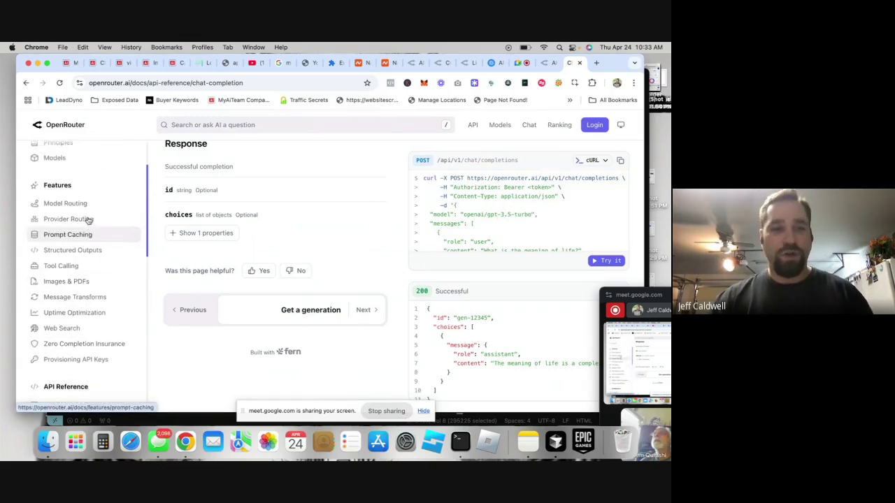
Step: Open the Models overview page in the OpenRouter docs
{"action": "left_click", "coordinate": [54, 199]}
{"action": "scroll", "coordinate": [282, 221], "scroll_direction": "down", "scroll_amount": 5}
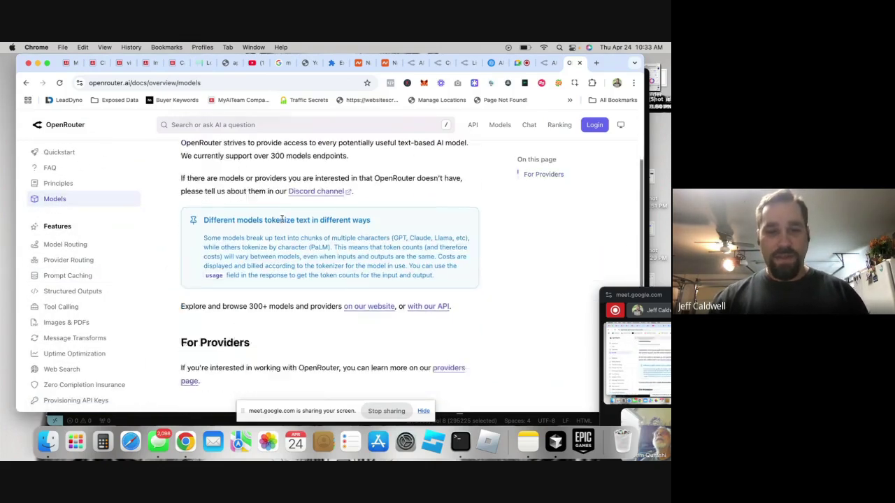
{"action": "scroll", "coordinate": [104, 303], "scroll_direction": "down", "scroll_amount": 10}
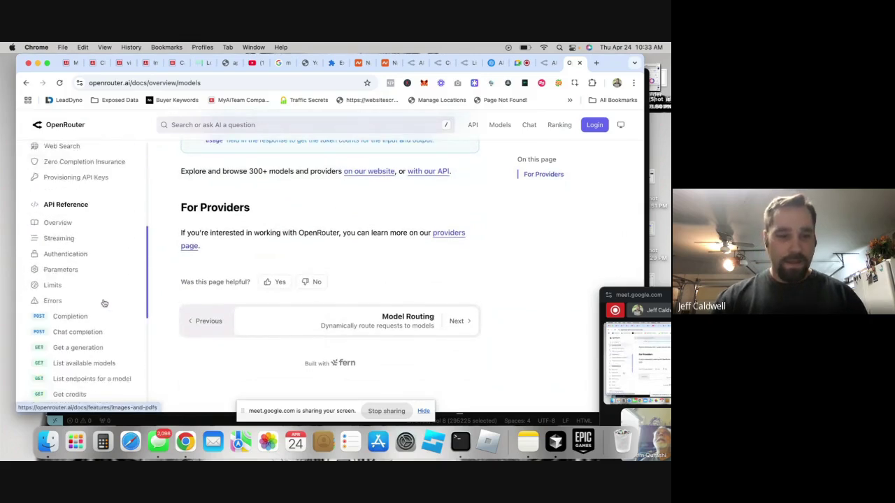
{"action": "scroll", "coordinate": [103, 303], "scroll_direction": "up", "scroll_amount": 3}
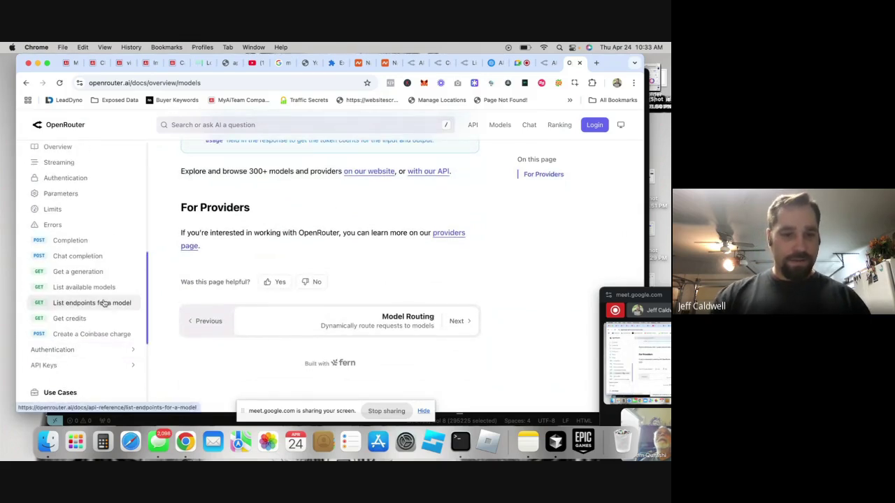
{"action": "scroll", "coordinate": [75, 214], "scroll_direction": "up", "scroll_amount": 2}
Step: Open the API Reference overview and expand the API Keys and Authentication sections
{"action": "left_click", "coordinate": [75, 217]}
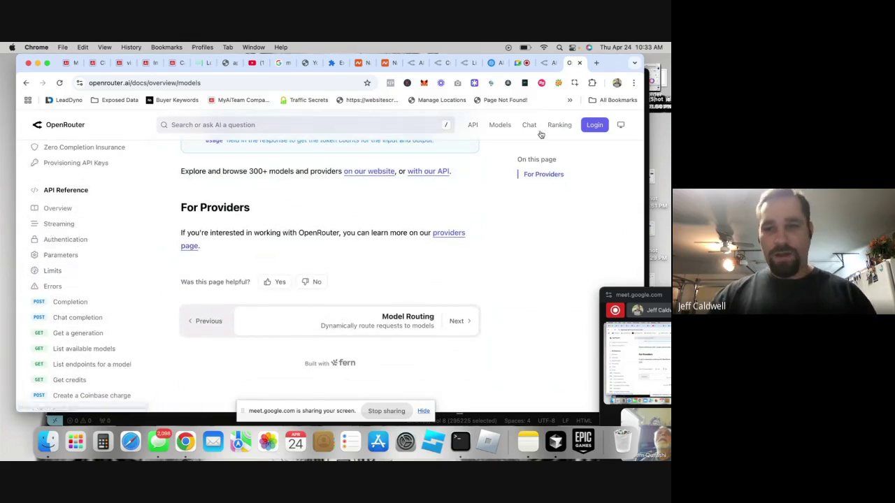
{"action": "scroll", "coordinate": [112, 280], "scroll_direction": "down", "scroll_amount": 3}
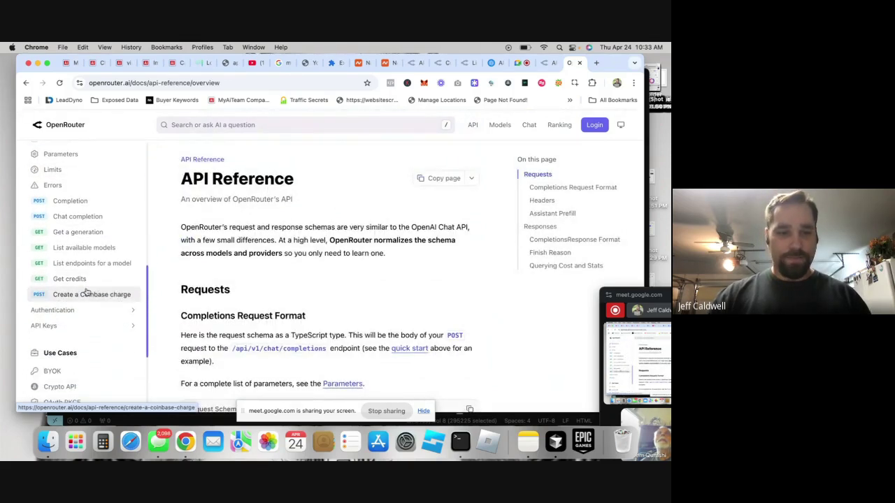
{"action": "scroll", "coordinate": [91, 290], "scroll_direction": "down", "scroll_amount": 1}
{"action": "left_click", "coordinate": [72, 309]}
{"action": "left_click", "coordinate": [77, 291]}
{"action": "scroll", "coordinate": [79, 294], "scroll_direction": "down", "scroll_amount": 5}
{"action": "scroll", "coordinate": [79, 297], "scroll_direction": "down", "scroll_amount": 3}
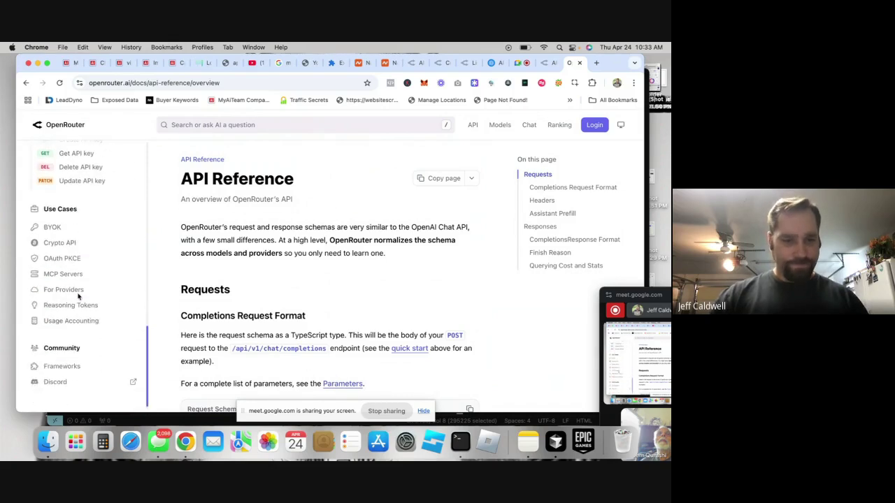
{"action": "scroll", "coordinate": [78, 298], "scroll_direction": "up", "scroll_amount": 3}
{"action": "scroll", "coordinate": [78, 297], "scroll_direction": "up", "scroll_amount": 8}
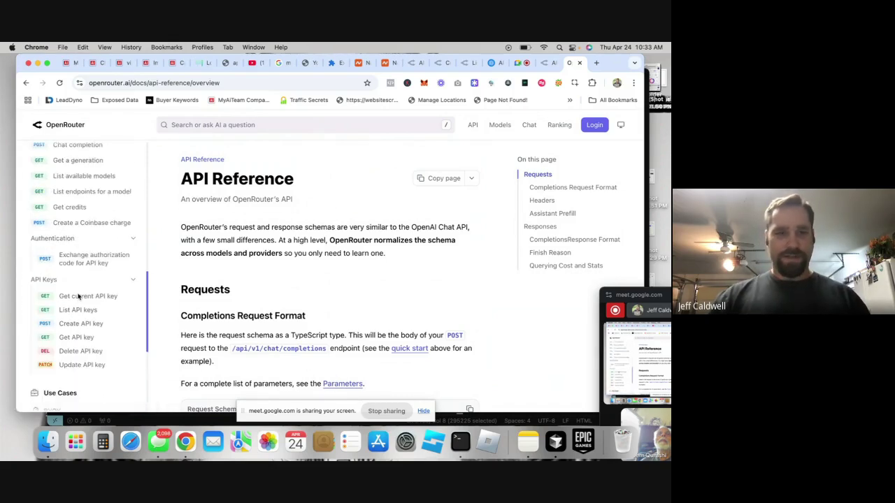
{"action": "scroll", "coordinate": [74, 293], "scroll_direction": "down", "scroll_amount": 2}
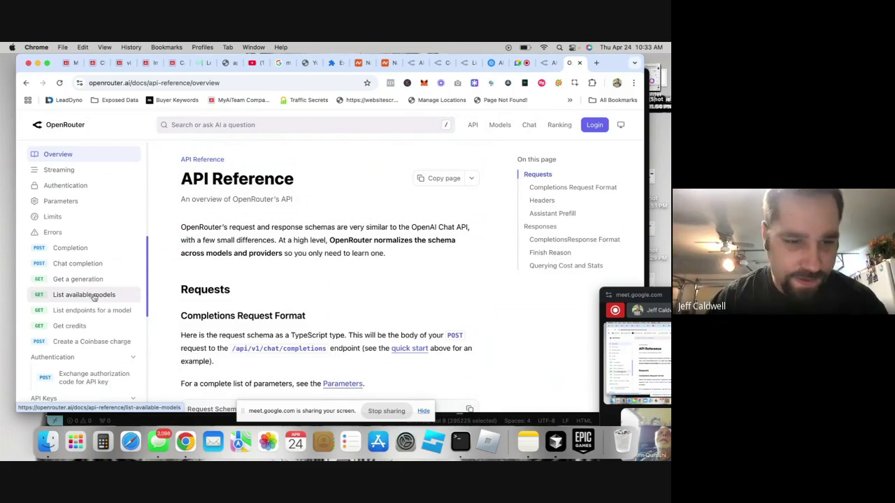
Step: Send a test request to List available models, then return to the generating MyAITeam snippet
{"action": "left_click", "coordinate": [86, 296]}
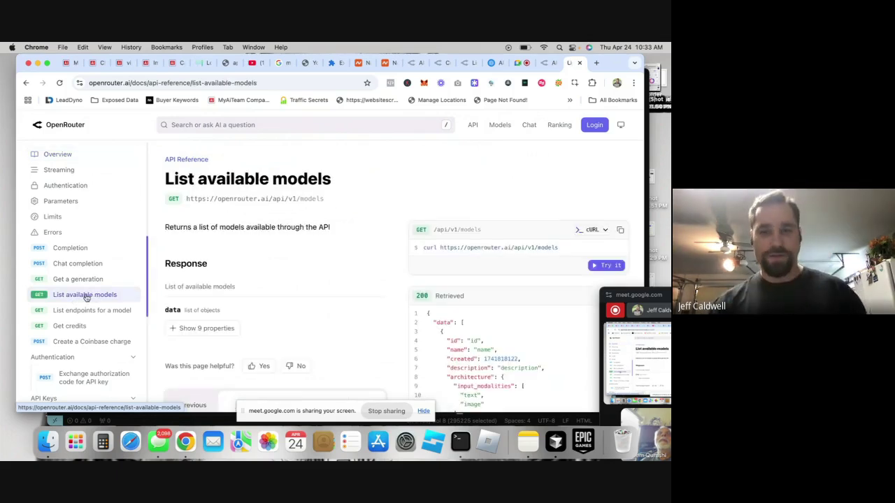
{"action": "scroll", "coordinate": [482, 305], "scroll_direction": "down", "scroll_amount": 3}
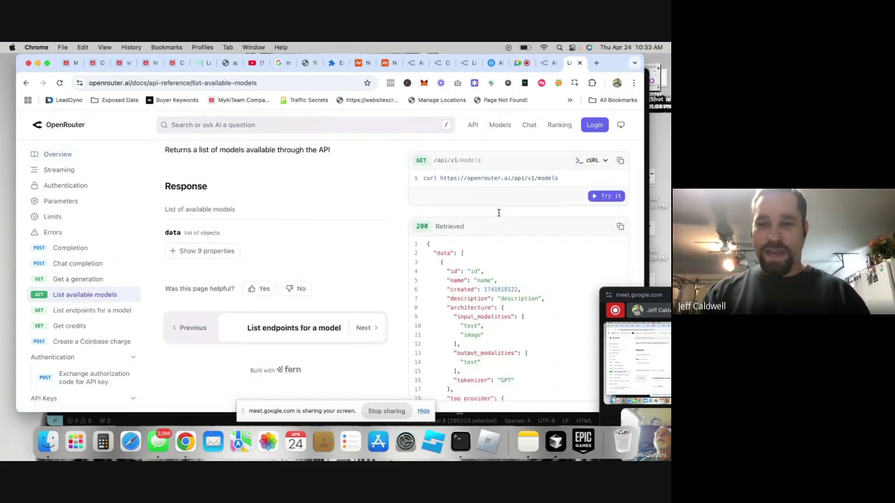
{"action": "left_click", "coordinate": [603, 196]}
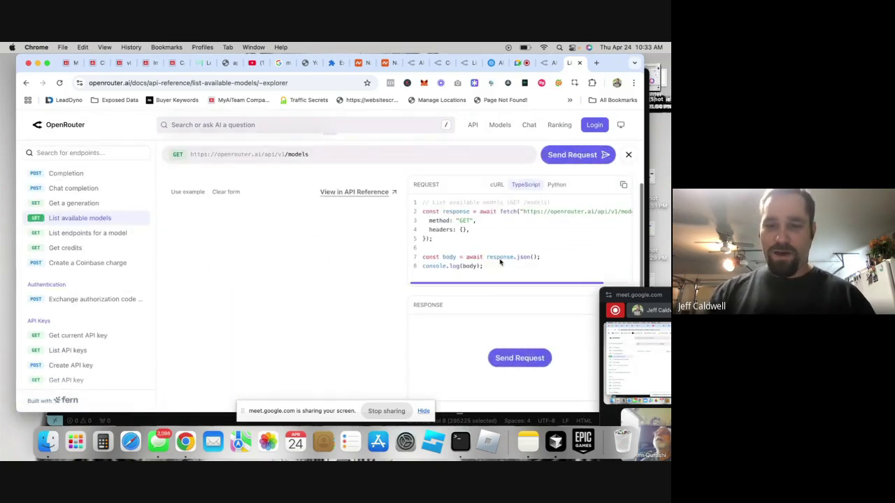
{"action": "left_click", "coordinate": [516, 359]}
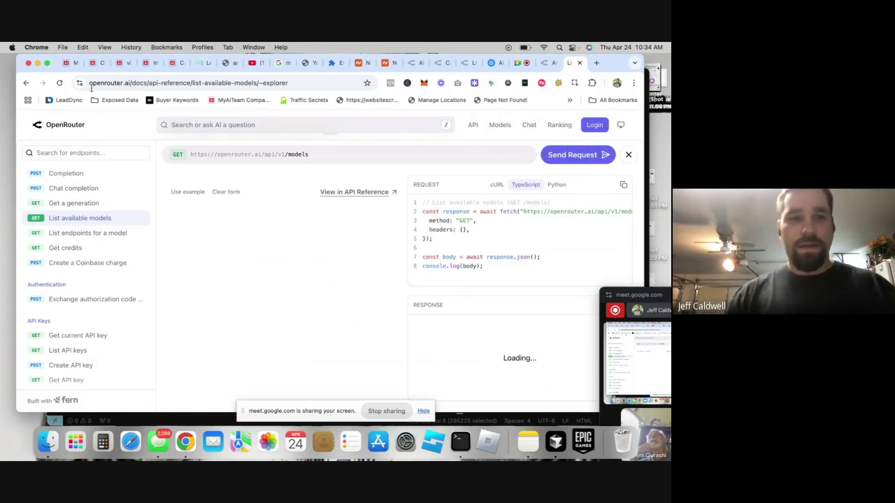
{"action": "left_click", "coordinate": [93, 63]}
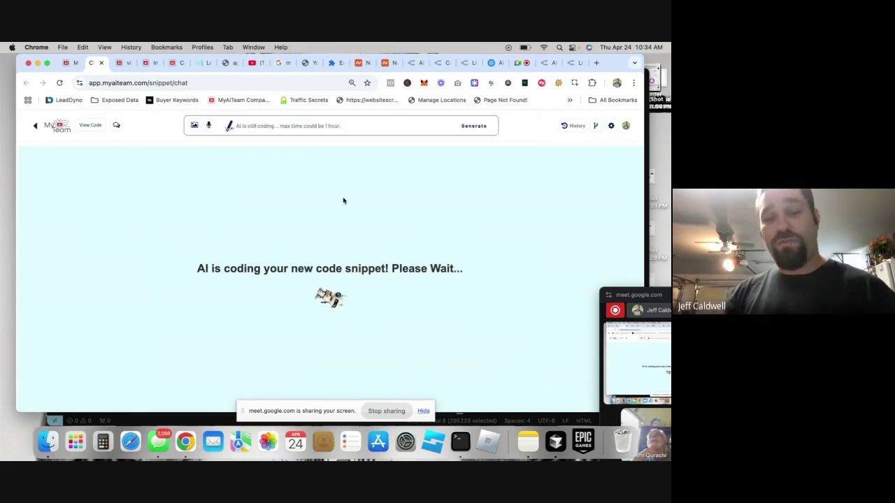
Step: Check the AI Model choices in the Chat snippet's Edit Snippet Info settings
{"action": "left_click", "coordinate": [610, 127]}
{"action": "left_click", "coordinate": [283, 359]}
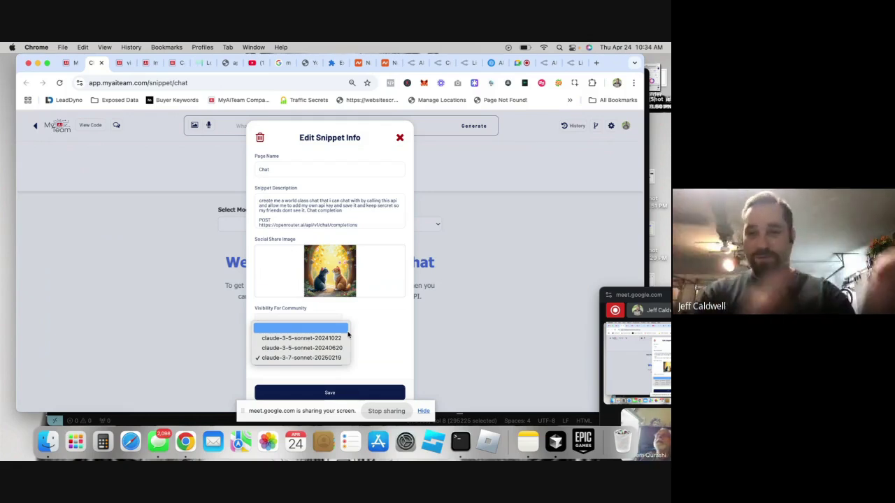
{"action": "left_click", "coordinate": [400, 140]}
{"action": "left_click", "coordinate": [400, 138]}
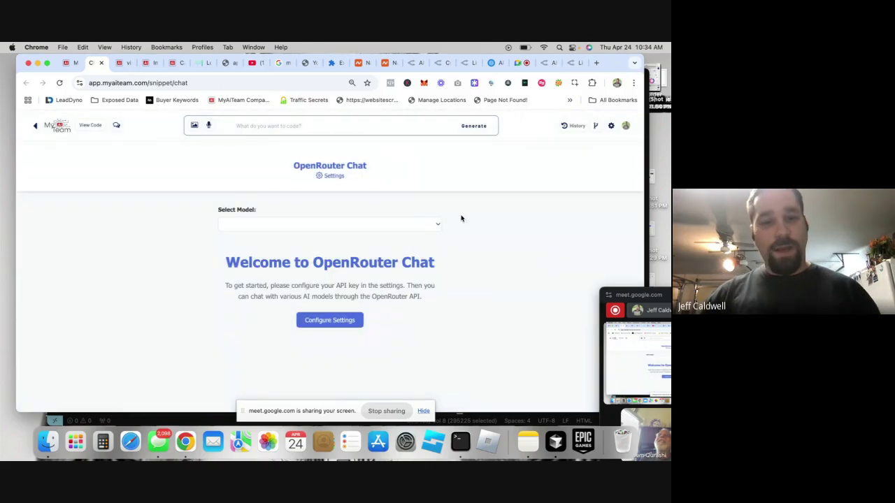
Step: Look over the models offered in the chat app's Select Model list
{"action": "left_click", "coordinate": [423, 228]}
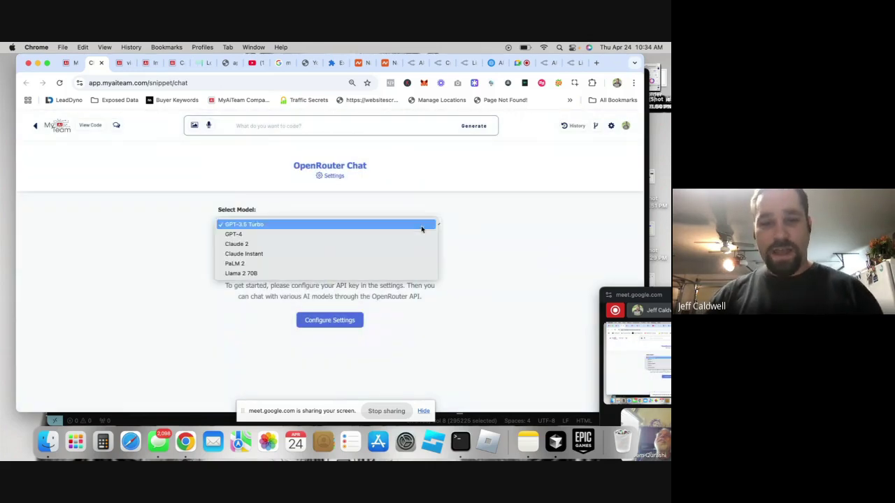
{"action": "left_click", "coordinate": [183, 238]}
{"action": "scroll", "coordinate": [179, 243], "scroll_direction": "down", "scroll_amount": 1}
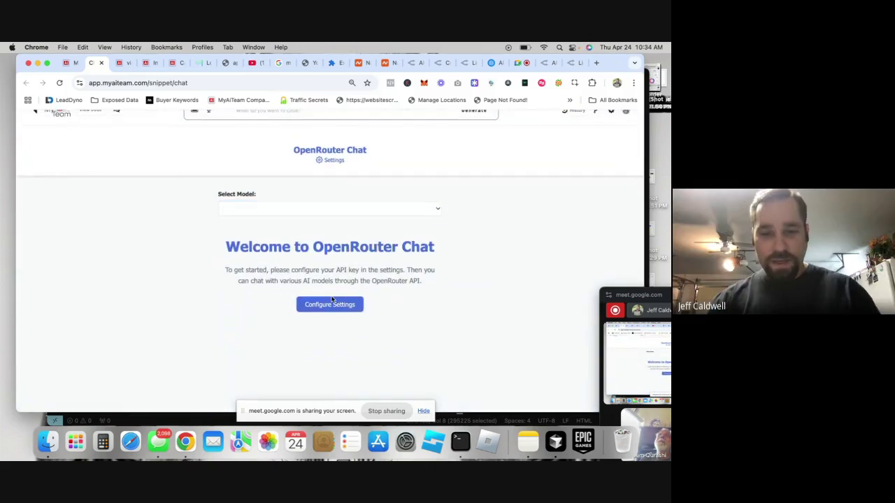
Step: Paste the newly created OpenRouter API key into the chat app's settings and save it
{"action": "left_click", "coordinate": [330, 304]}
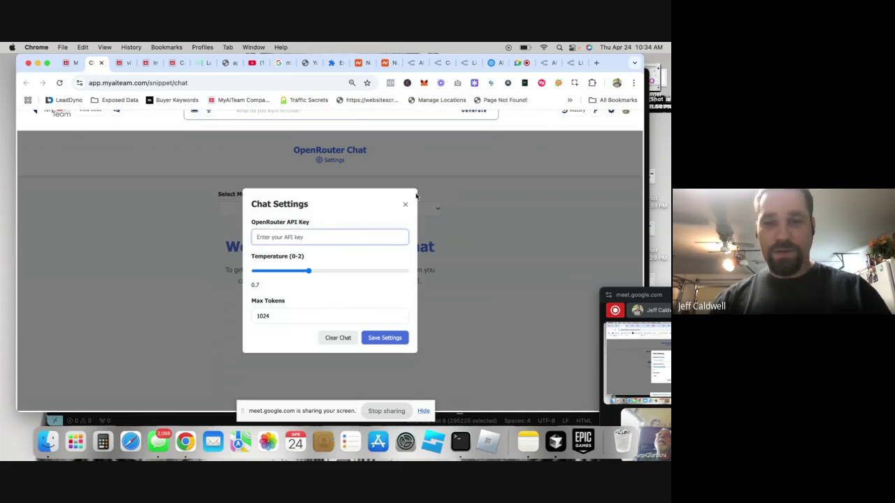
{"action": "left_click", "coordinate": [547, 63]}
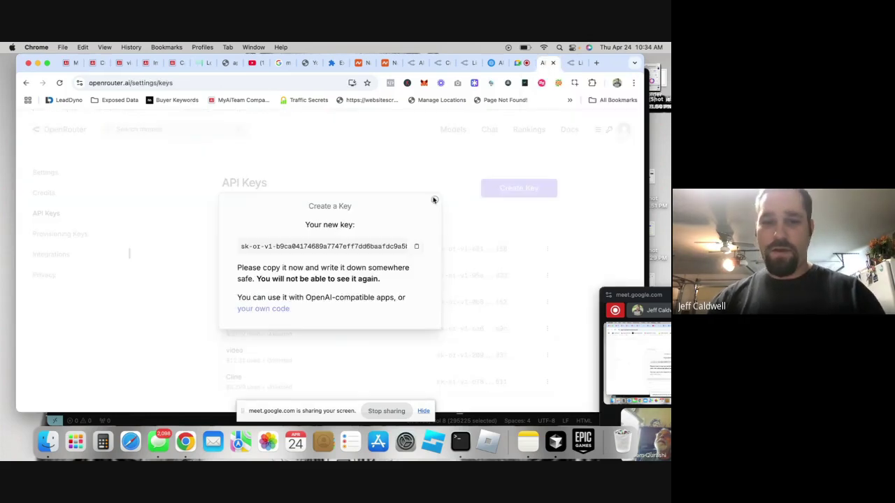
{"action": "left_click", "coordinate": [417, 246]}
{"action": "left_click", "coordinate": [91, 63]}
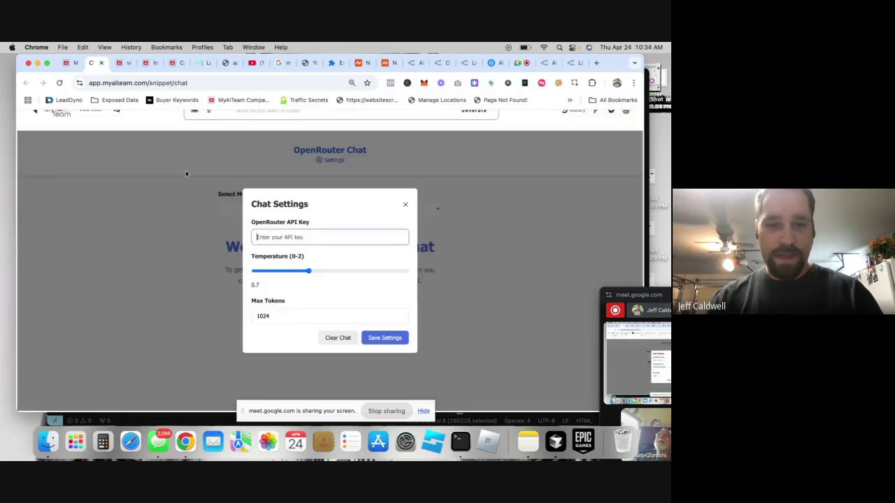
{"action": "key", "text": "super+v"}
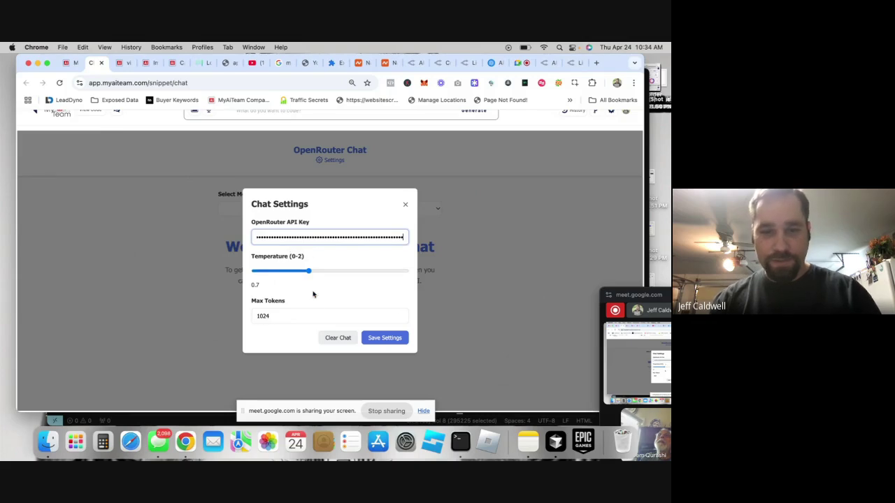
{"action": "left_click", "coordinate": [384, 338]}
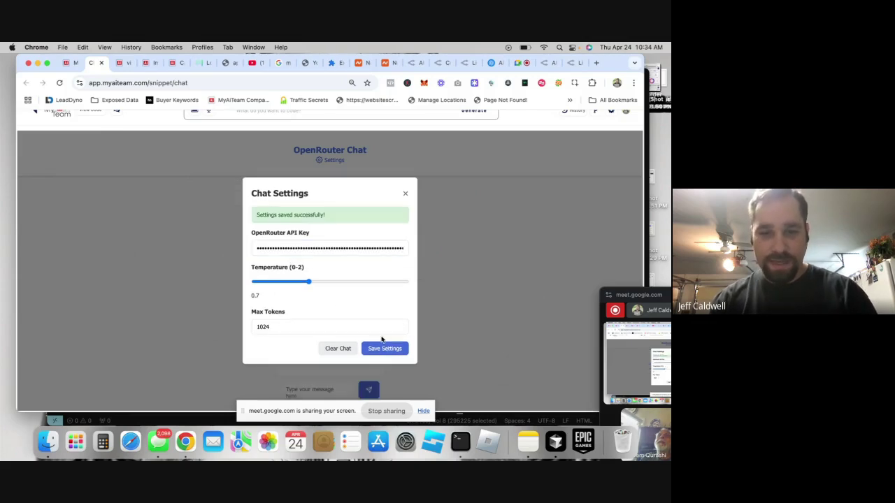
{"action": "left_click", "coordinate": [407, 202]}
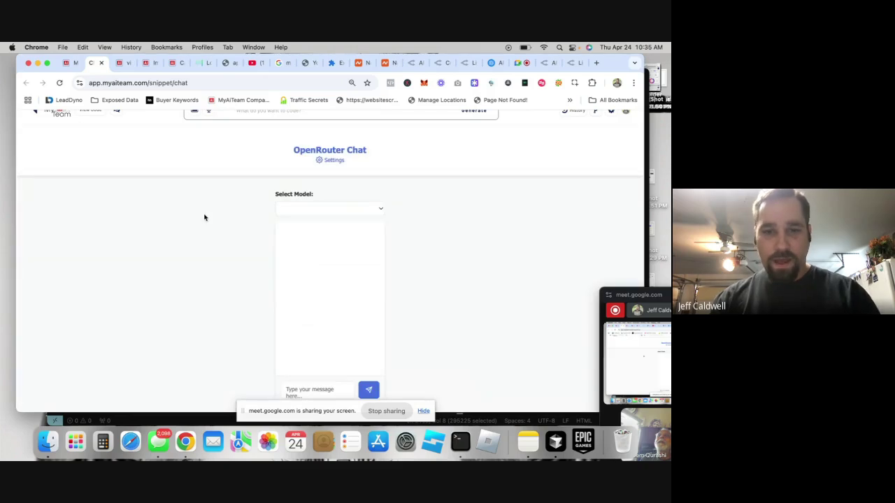
Step: Choose GPT-3.5 Turbo and send it a hello message
{"action": "left_click", "coordinate": [300, 210]}
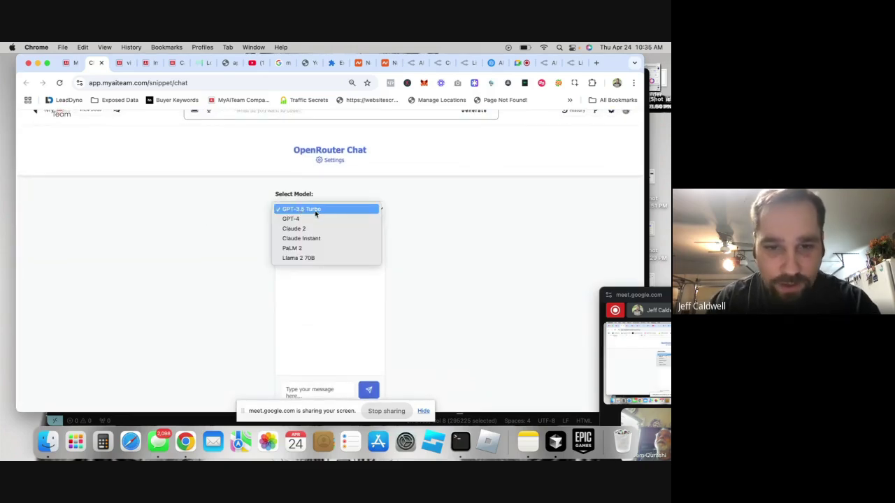
{"action": "left_click", "coordinate": [313, 211]}
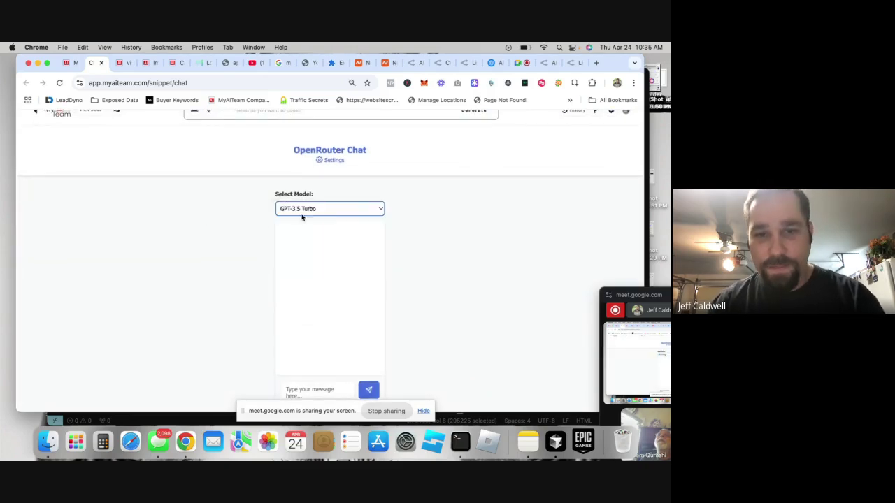
{"action": "left_click", "coordinate": [304, 386]}
{"action": "type", "text": "hello"}
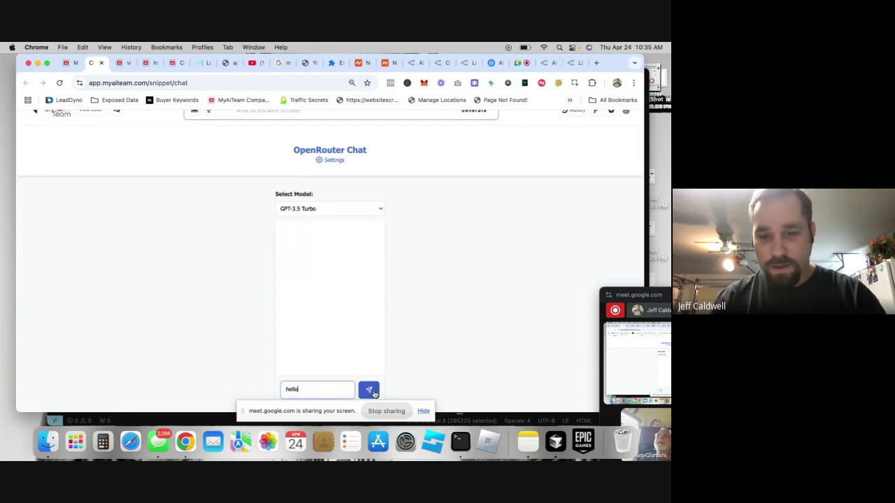
{"action": "left_click", "coordinate": [371, 390]}
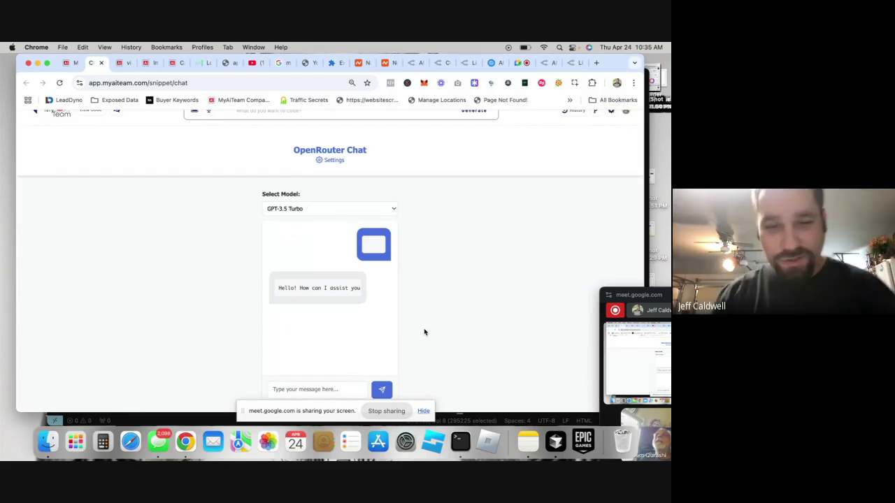
Step: Ask the model 'do you speak spanish?'
{"action": "left_click", "coordinate": [314, 390]}
{"action": "type", "text": "do you speak spanish"}
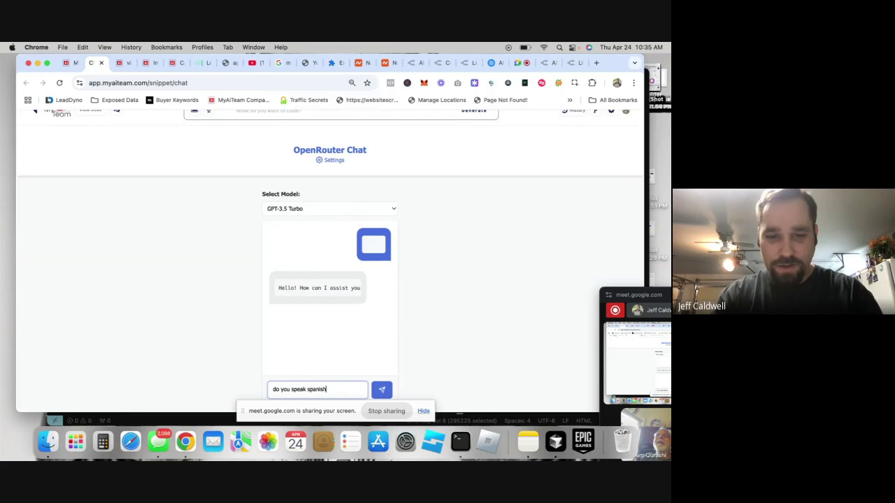
{"action": "type", "text": "?"}
{"action": "key", "text": "Return"}
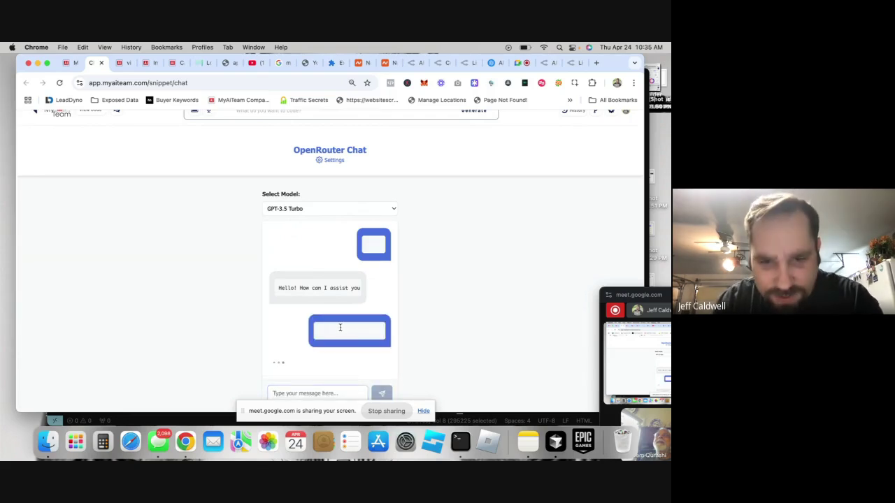
{"action": "triple_click", "coordinate": [341, 328]}
Step: Ask the AI to make the chat app 10x better, replacing a note about hard-to-read text
{"action": "scroll", "coordinate": [280, 127], "scroll_direction": "up", "scroll_amount": 1}
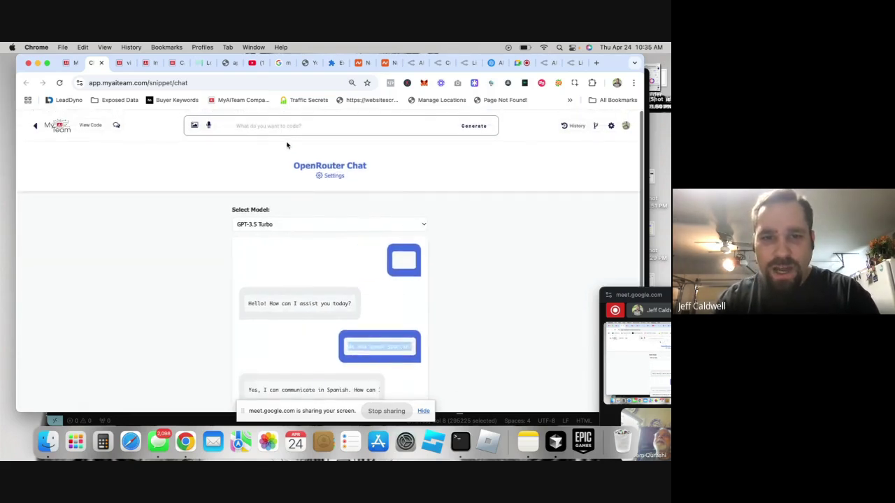
{"action": "left_click", "coordinate": [281, 127]}
{"action": "type", "text": "its"}
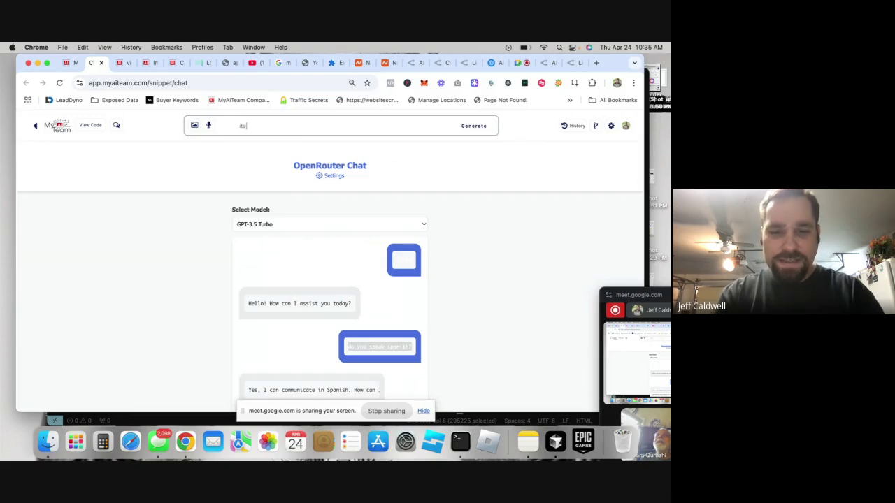
{"action": "key", "text": "BackSpace"}
{"action": "key", "text": "BackSpace"}
{"action": "key", "text": "BackSpace"}
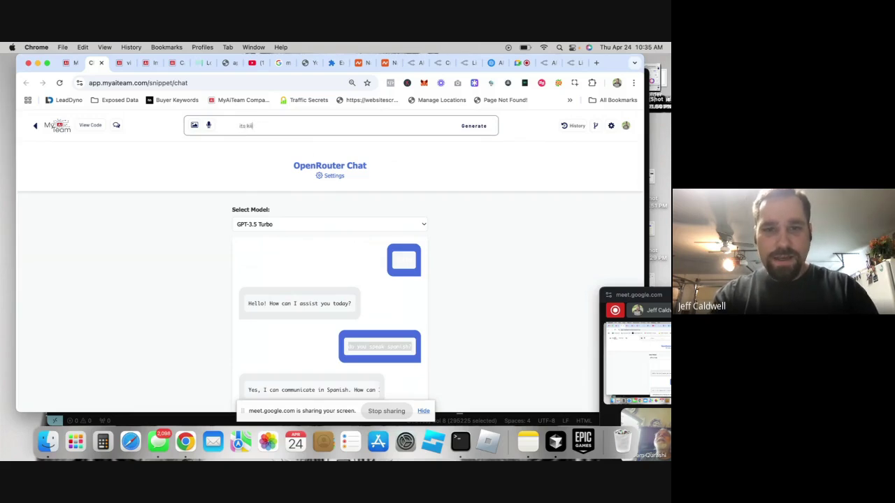
{"action": "type", "text": "nda hard to read the text"}
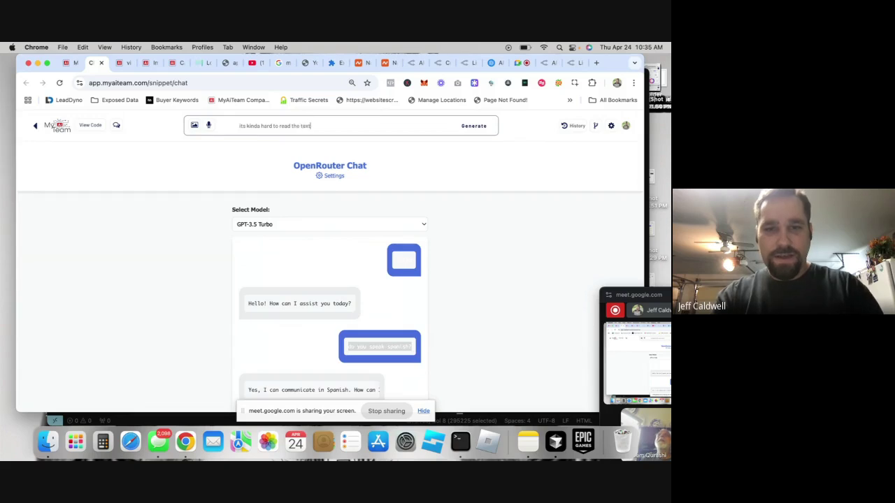
{"action": "key", "text": "super+a"}
{"action": "type", "text": "can you make this 10x bet"}
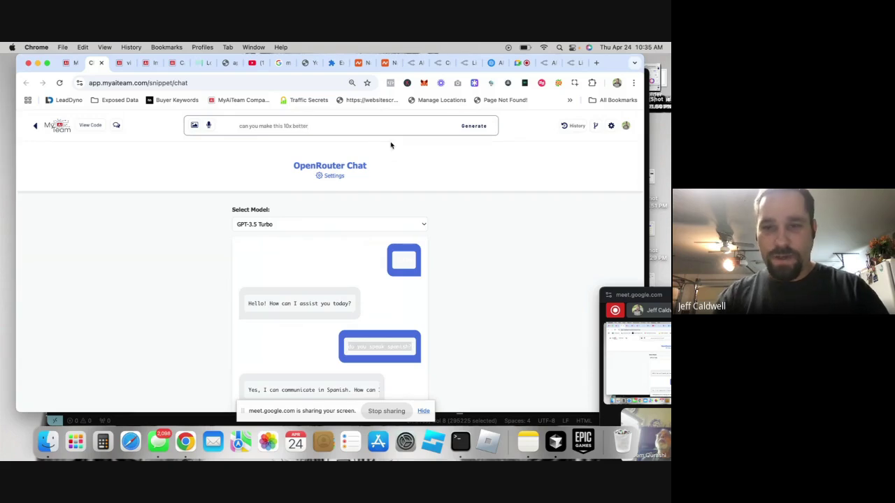
{"action": "left_click", "coordinate": [479, 128]}
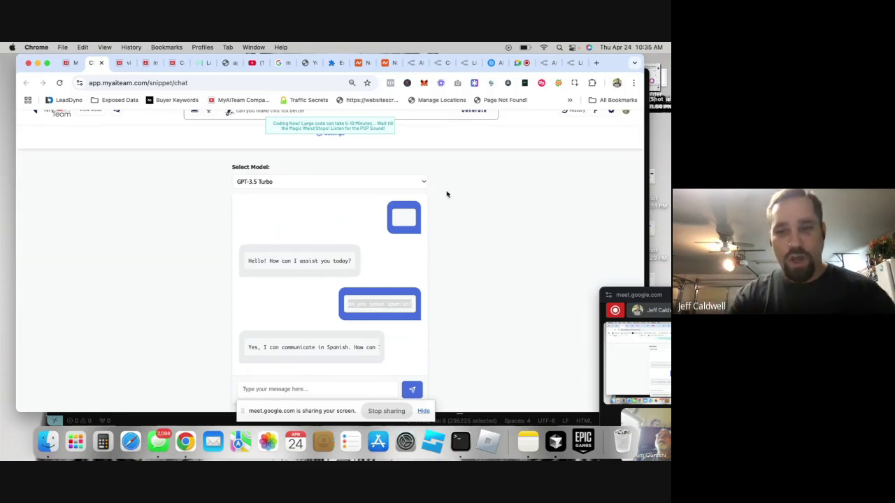
{"action": "left_click_drag", "start_coordinate": [246, 211], "coordinate": [409, 363]}
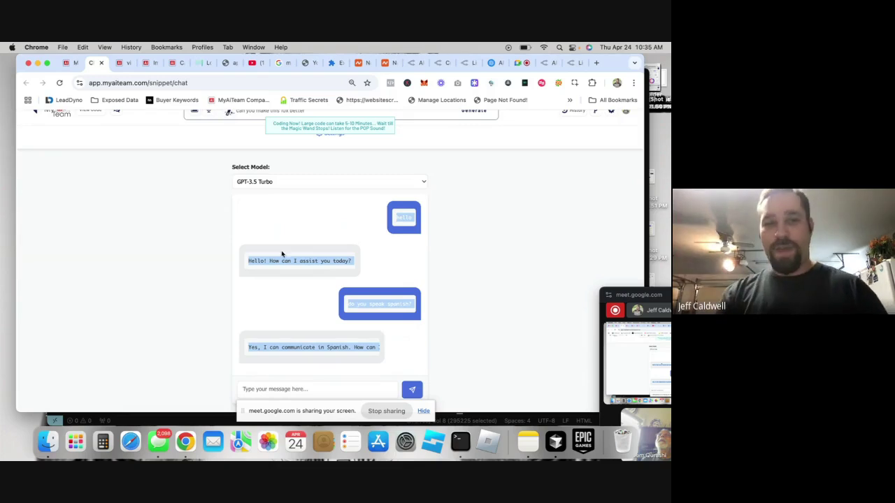
{"action": "scroll", "coordinate": [585, 156], "scroll_direction": "up", "scroll_amount": 1}
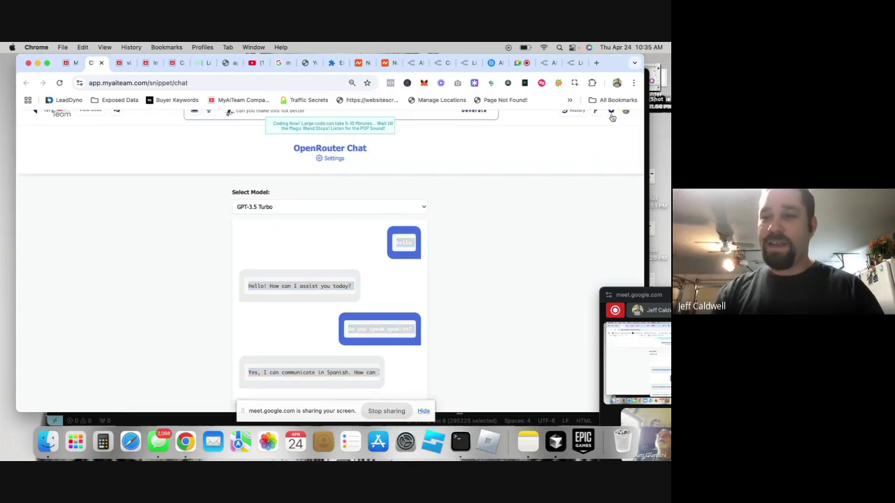
Step: Set the Chat snippet's visibility to Public, save it, and select the page URL
{"action": "left_click", "coordinate": [610, 116]}
{"action": "left_click", "coordinate": [283, 322]}
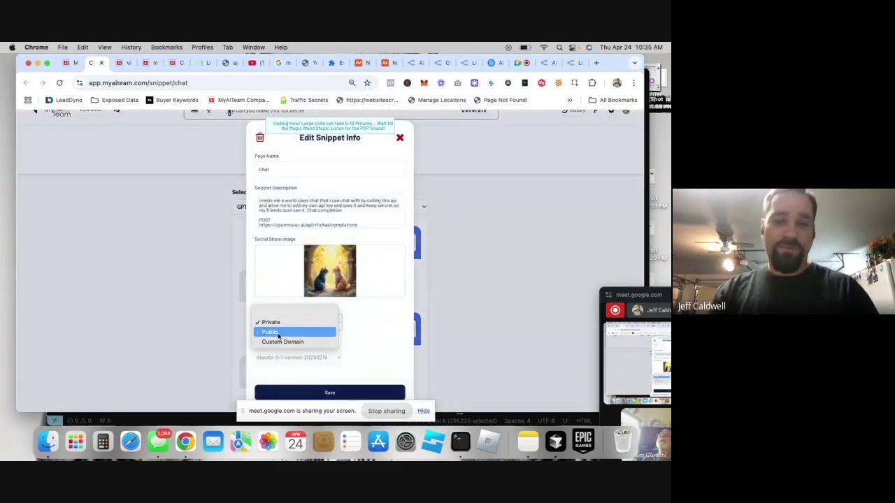
{"action": "left_click", "coordinate": [276, 334]}
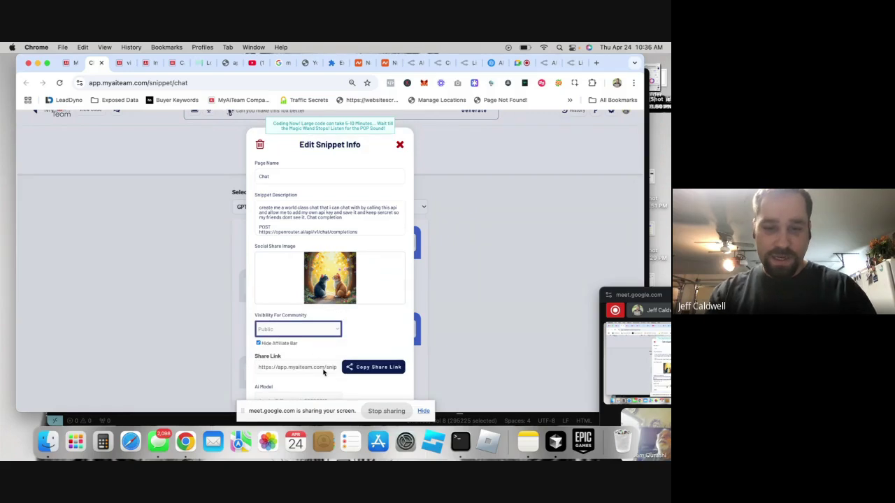
{"action": "scroll", "coordinate": [353, 373], "scroll_direction": "down", "scroll_amount": 3}
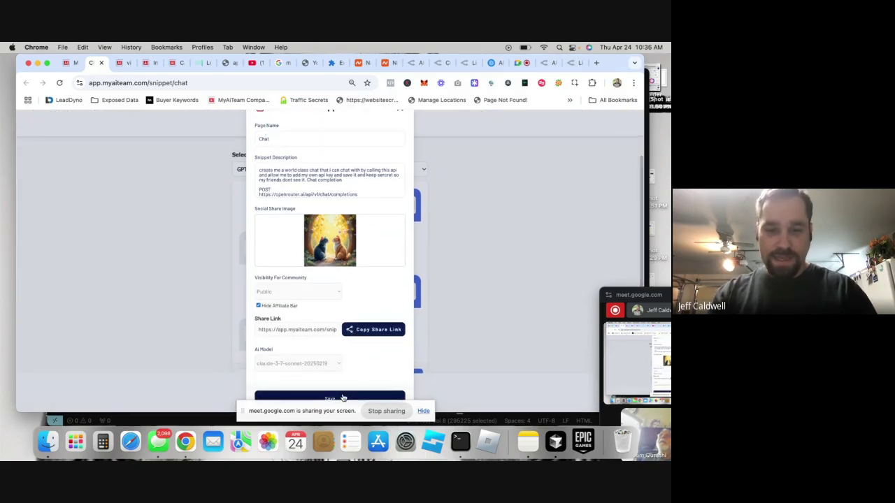
{"action": "left_click", "coordinate": [344, 396]}
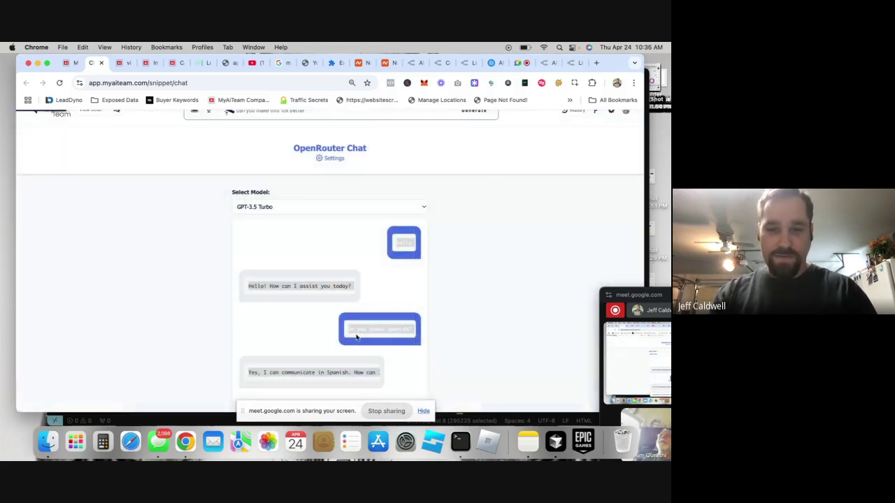
{"action": "left_click", "coordinate": [204, 84]}
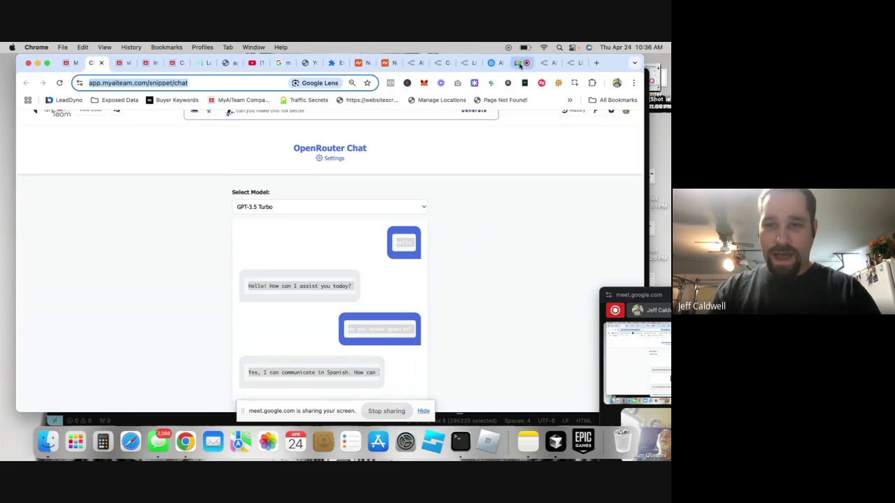
{"action": "left_click", "coordinate": [519, 63]}
Step: Post the chat app link in the Meet call's messages and return to the chat app
{"action": "left_click", "coordinate": [598, 395]}
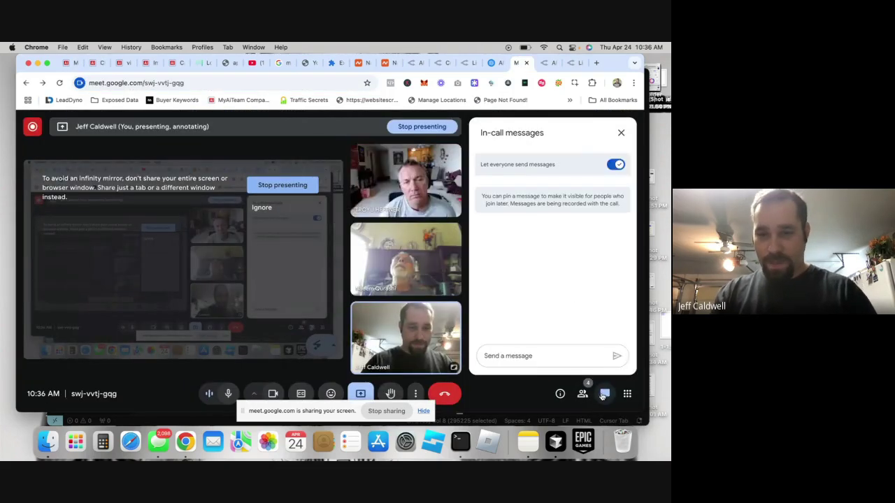
{"action": "key", "text": "super+v"}
{"action": "key", "text": "Return"}
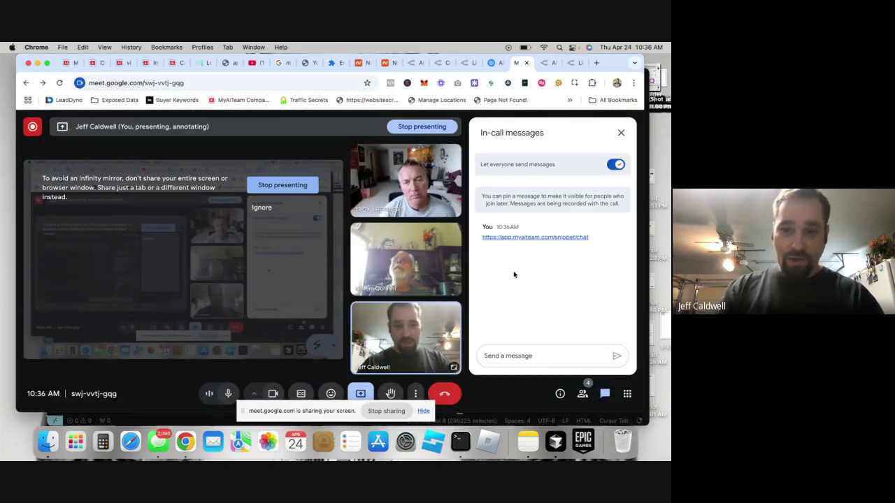
{"action": "left_click", "coordinate": [96, 63]}
{"action": "left_click", "coordinate": [191, 195]}
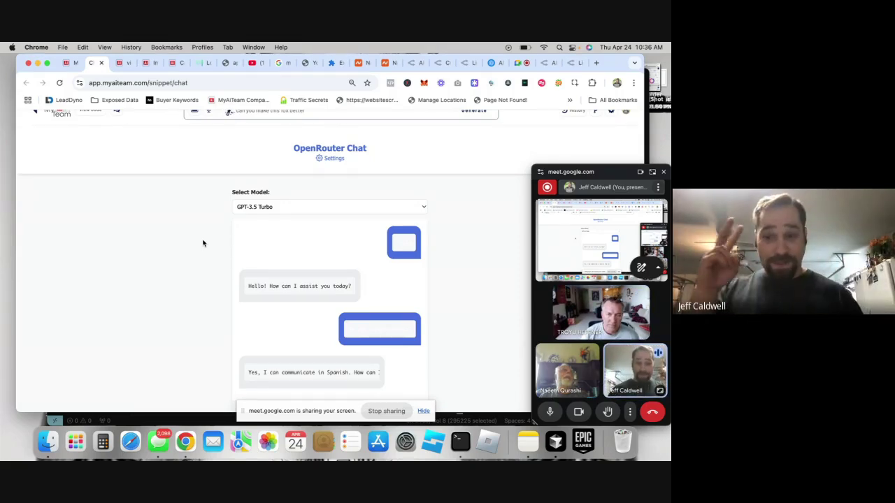
Step: Copy the cURL request from OpenRouter's List available models docs and go back to the OpenRouter Chat app
{"action": "left_click", "coordinate": [569, 62]}
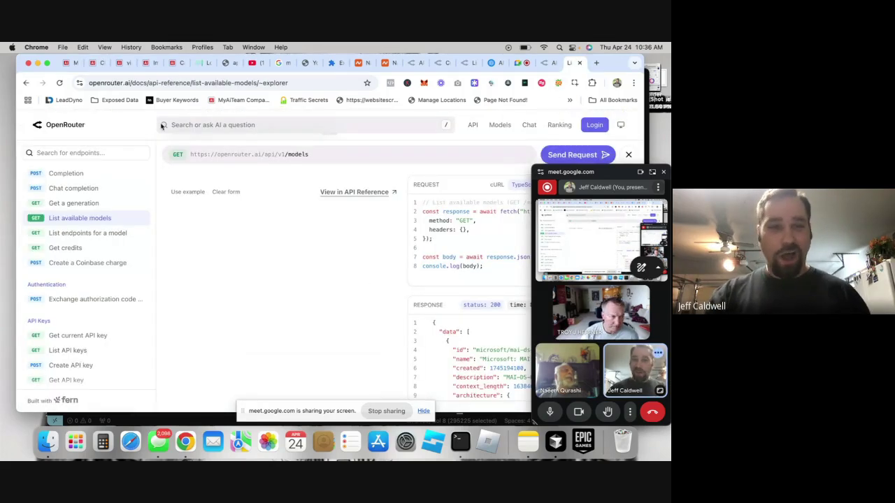
{"action": "left_click", "coordinate": [93, 64]}
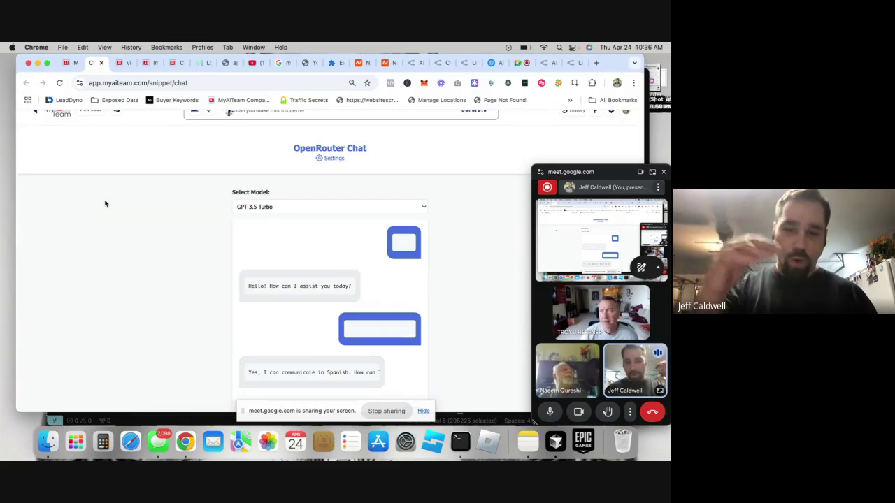
{"action": "left_click", "coordinate": [574, 64]}
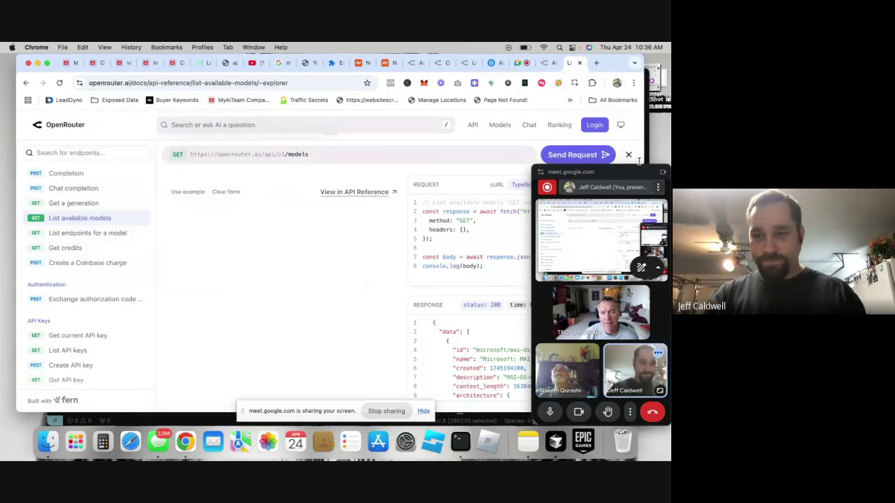
{"action": "left_click_drag", "start_coordinate": [615, 177], "coordinate": [675, 286]}
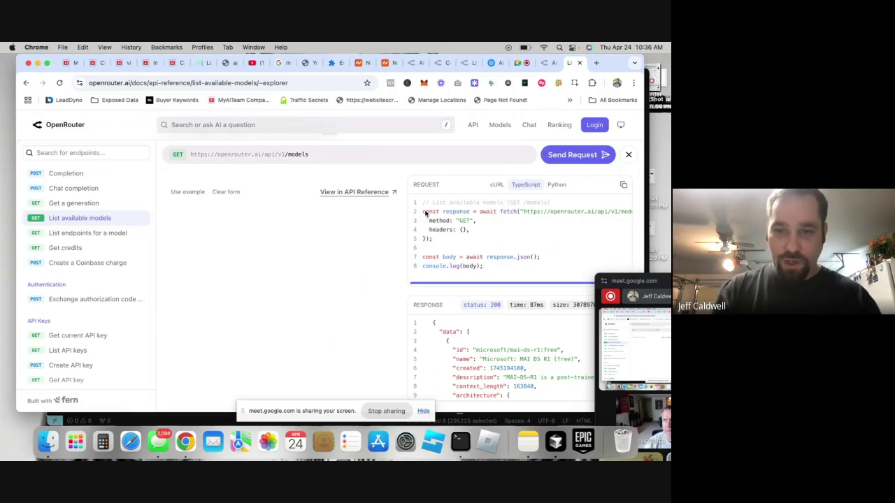
{"action": "left_click", "coordinate": [495, 185]}
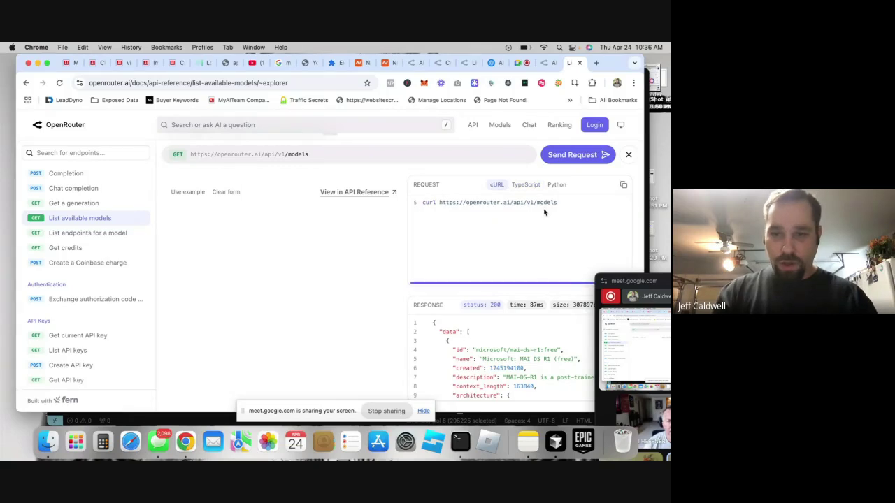
{"action": "left_click", "coordinate": [624, 184]}
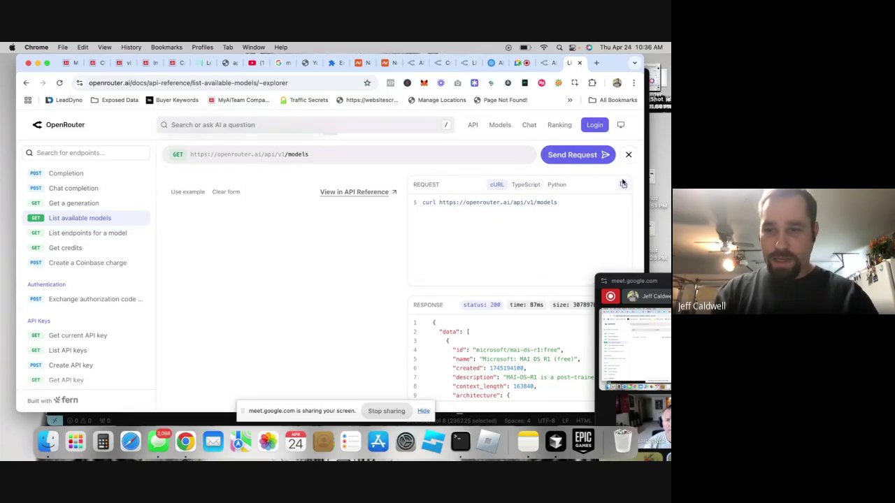
{"action": "left_click", "coordinate": [92, 64]}
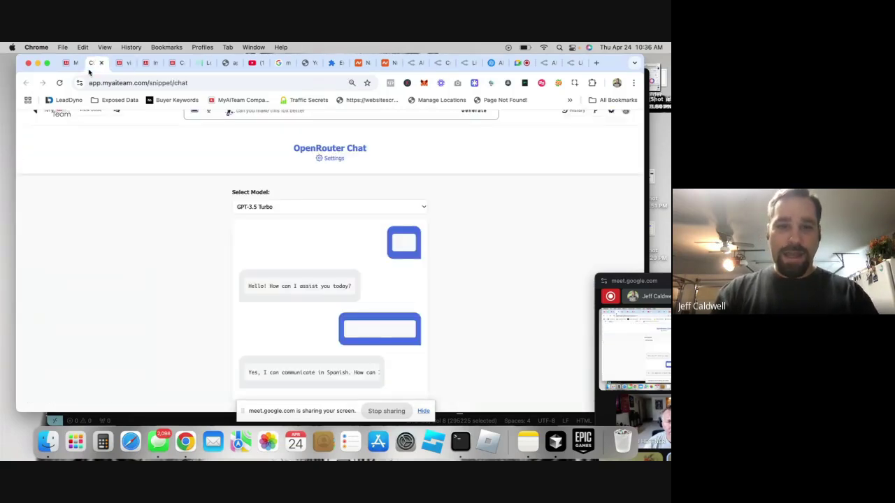
{"action": "scroll", "coordinate": [207, 202], "scroll_direction": "up", "scroll_amount": 1}
Step: Replace the prompt with a request to call the API for all models, not defaults, and paste the models cURL
{"action": "scroll", "coordinate": [306, 170], "scroll_direction": "up", "scroll_amount": 2}
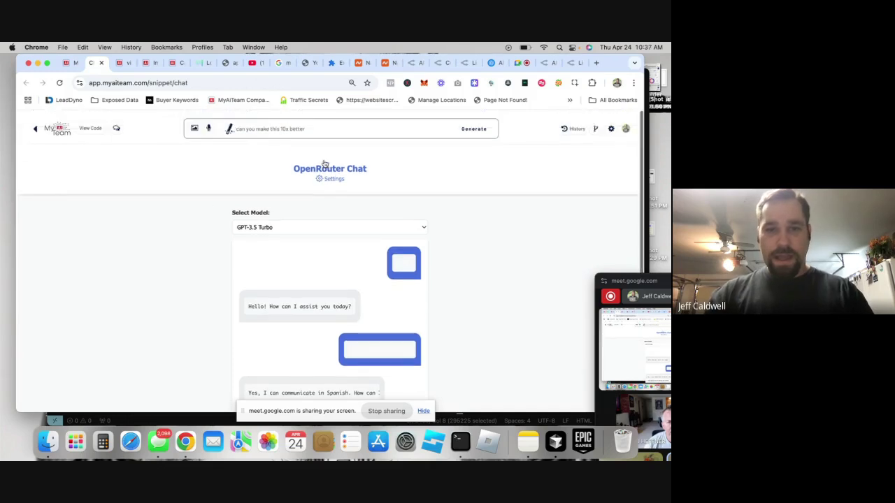
{"action": "triple_click", "coordinate": [326, 135]}
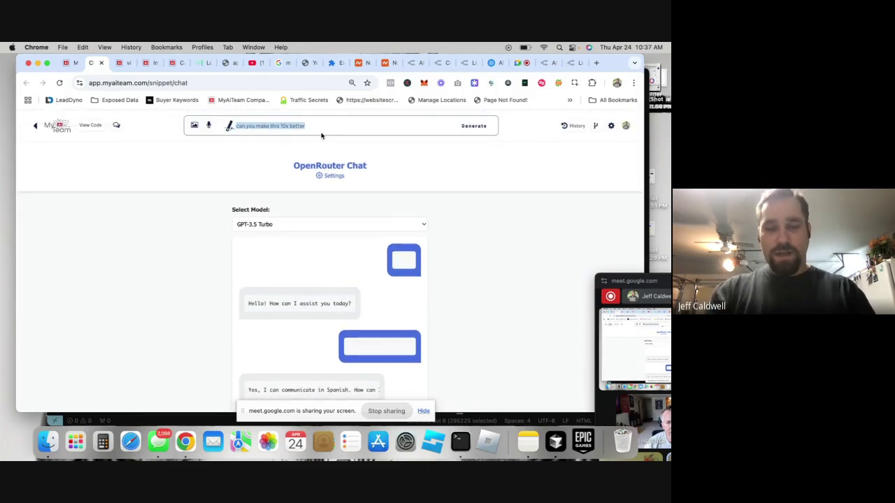
{"action": "scroll", "coordinate": [321, 134], "scroll_direction": "down", "scroll_amount": 2}
{"action": "scroll", "coordinate": [301, 182], "scroll_direction": "up", "scroll_amount": 2}
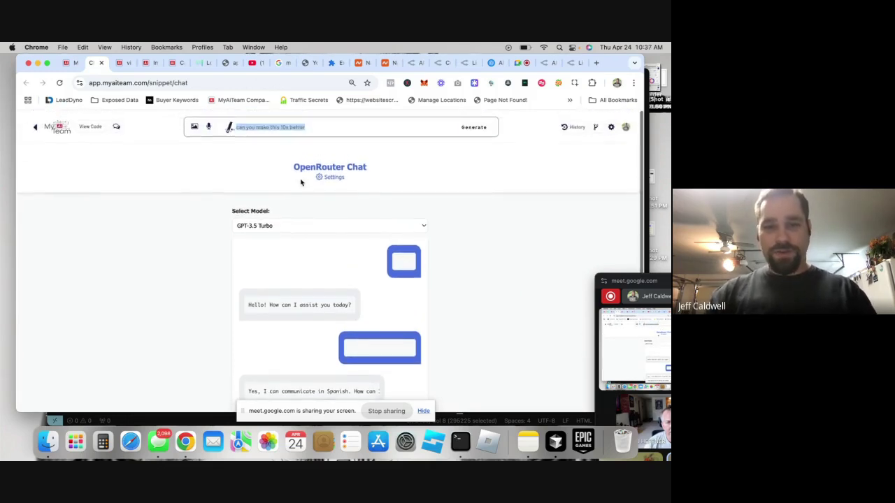
{"action": "left_click", "coordinate": [276, 125]}
{"action": "triple_click", "coordinate": [276, 125]}
{"action": "type", "text": "dont give me default models, actually call the api to get all the models."}
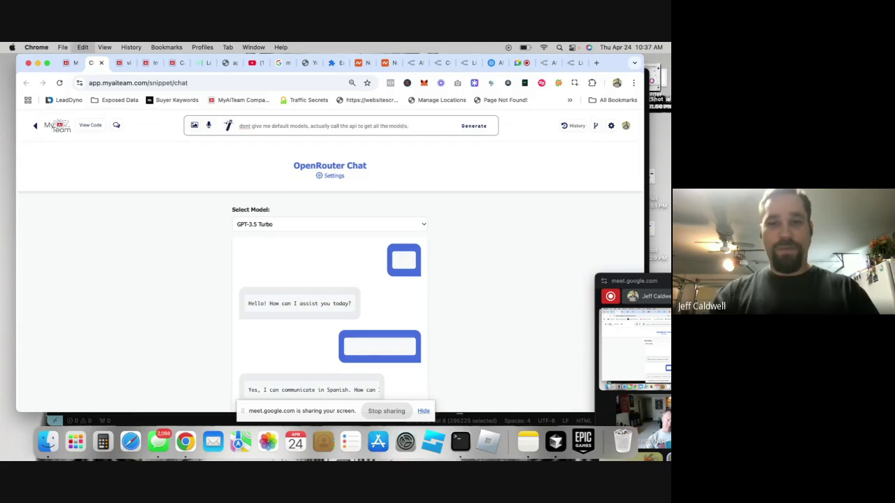
{"action": "key", "text": "super+v"}
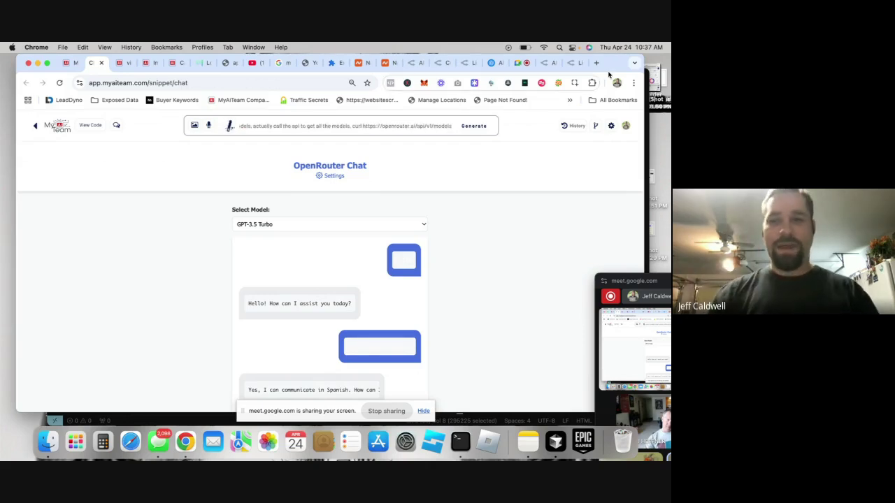
Step: Scroll through the List available models docs and its sample JSON response
{"action": "left_click", "coordinate": [577, 66]}
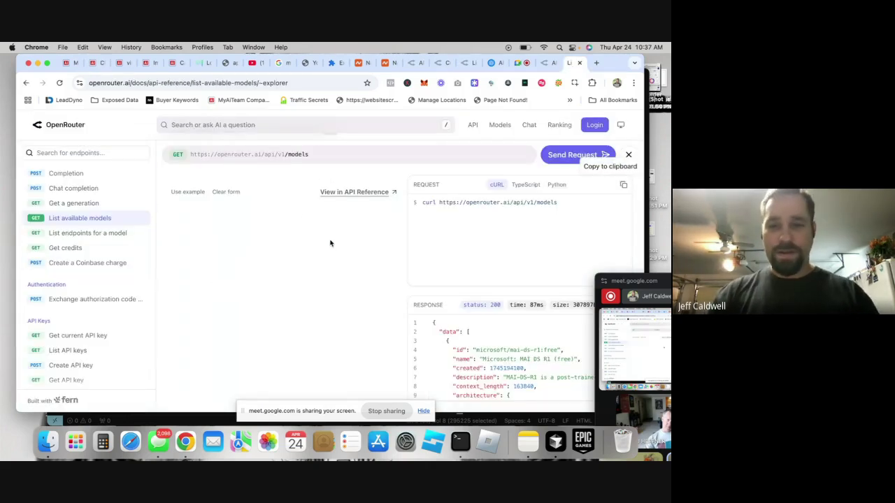
{"action": "scroll", "coordinate": [485, 342], "scroll_direction": "down", "scroll_amount": 3}
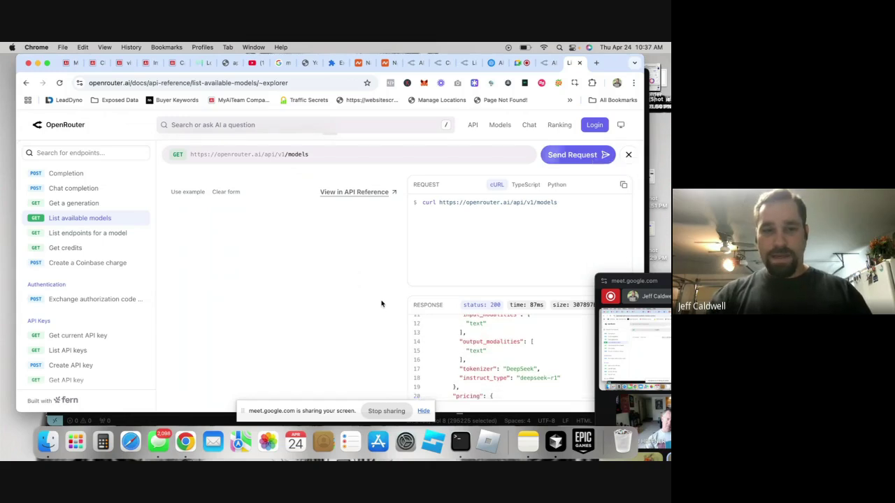
{"action": "left_click_drag", "start_coordinate": [633, 281], "coordinate": [141, 105]}
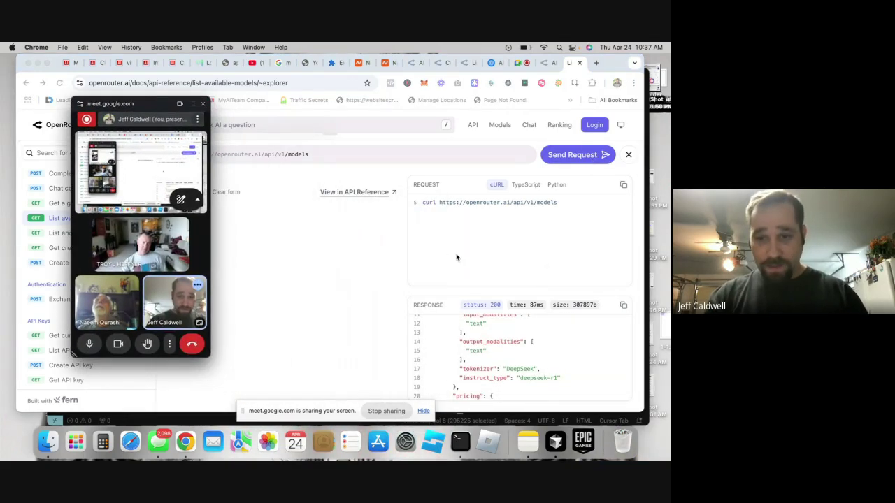
{"action": "left_click", "coordinate": [374, 265]}
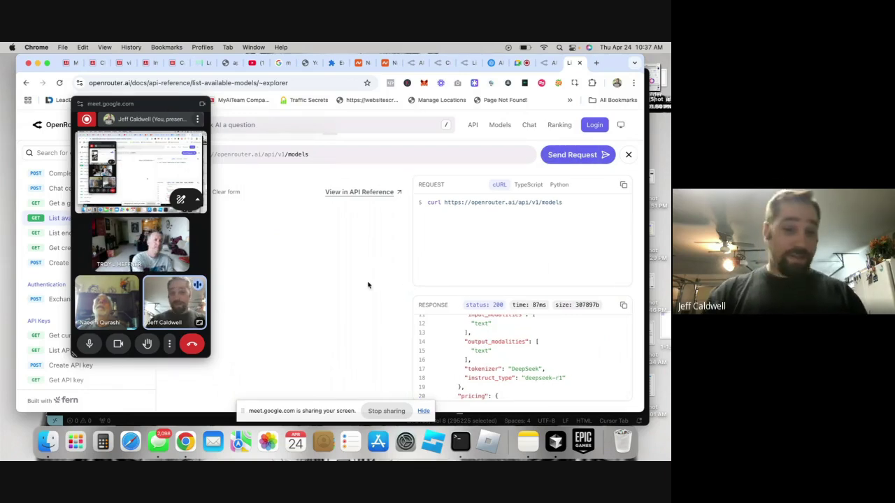
{"action": "scroll", "coordinate": [498, 336], "scroll_direction": "up", "scroll_amount": 4}
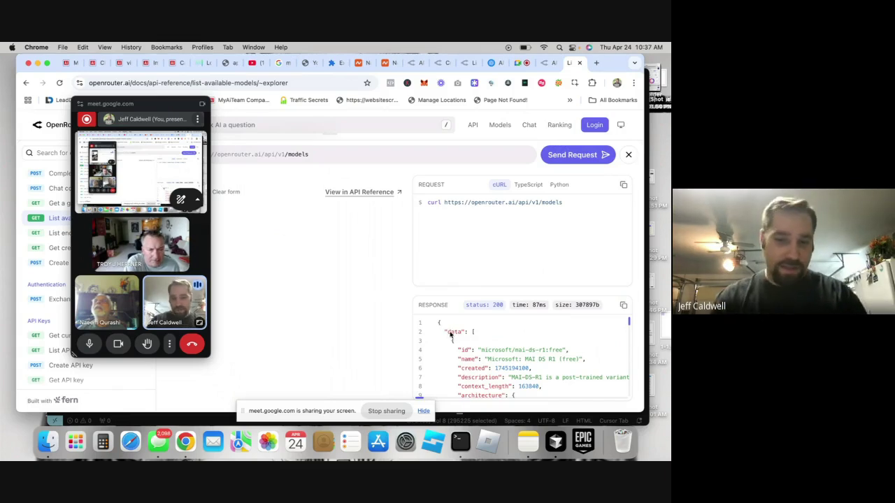
{"action": "scroll", "coordinate": [467, 337], "scroll_direction": "down", "scroll_amount": 2}
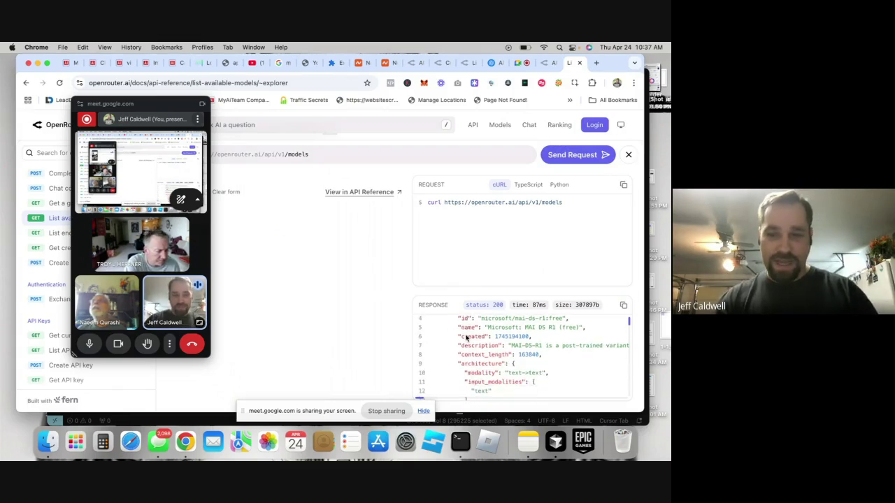
{"action": "scroll", "coordinate": [524, 364], "scroll_direction": "down", "scroll_amount": 3}
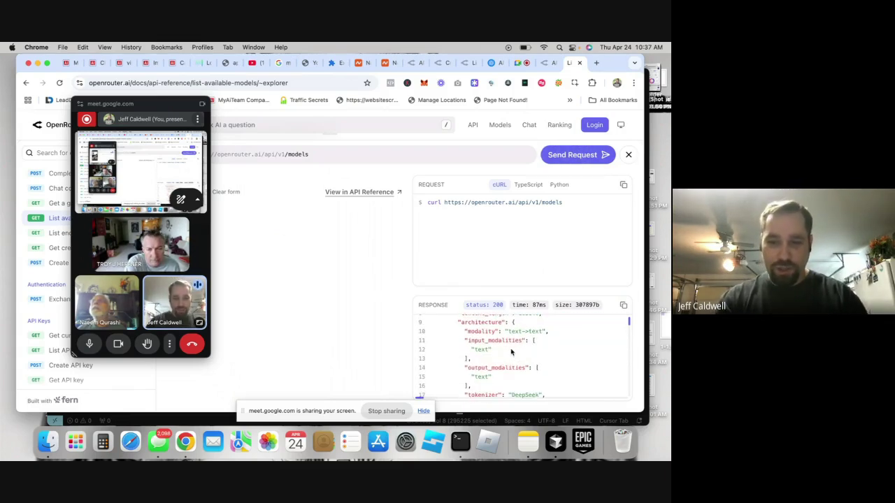
{"action": "scroll", "coordinate": [524, 363], "scroll_direction": "down", "scroll_amount": 3}
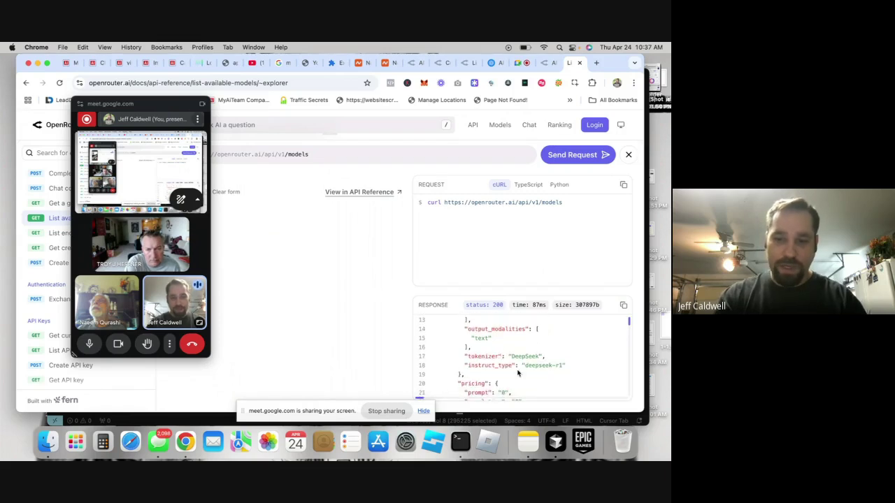
{"action": "scroll", "coordinate": [528, 371], "scroll_direction": "down", "scroll_amount": 5}
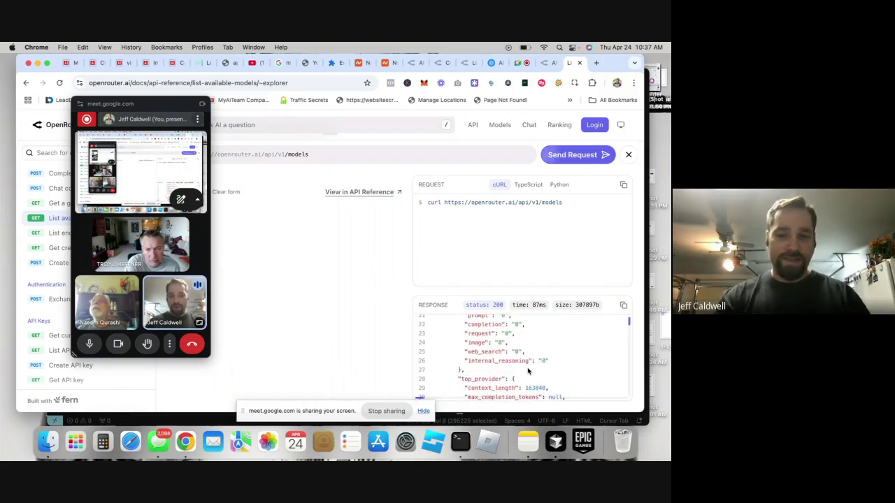
{"action": "scroll", "coordinate": [528, 372], "scroll_direction": "down", "scroll_amount": 6}
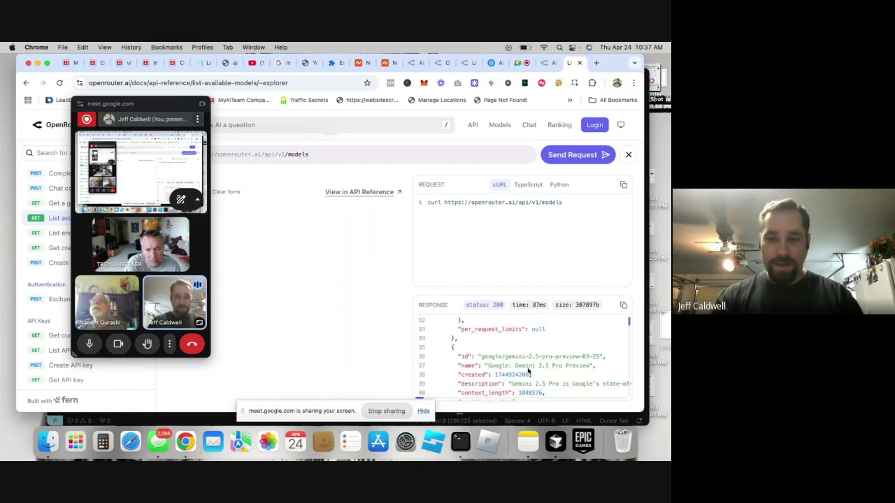
{"action": "scroll", "coordinate": [528, 371], "scroll_direction": "down", "scroll_amount": 5}
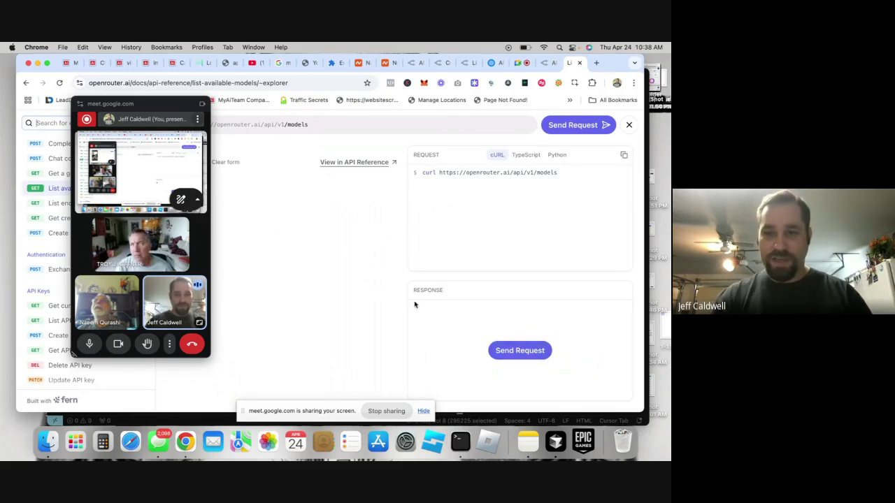
{"action": "left_click", "coordinate": [527, 157]}
{"action": "left_click", "coordinate": [560, 156]}
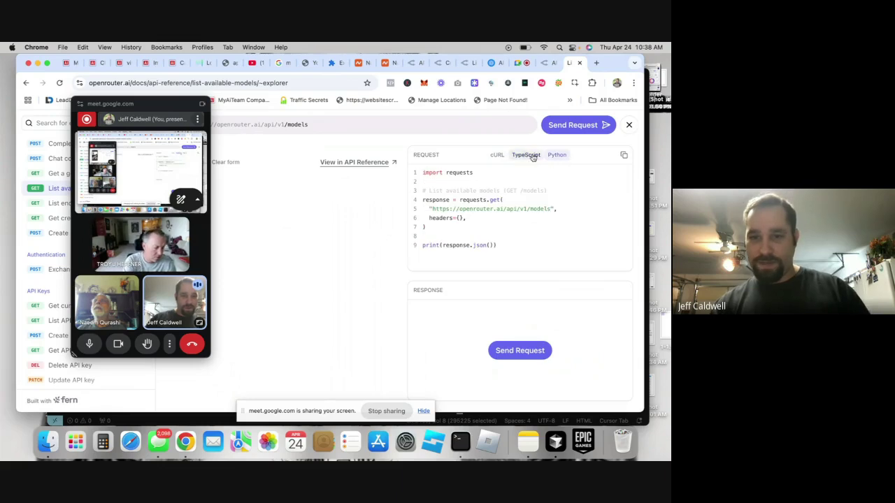
{"action": "left_click", "coordinate": [497, 155]}
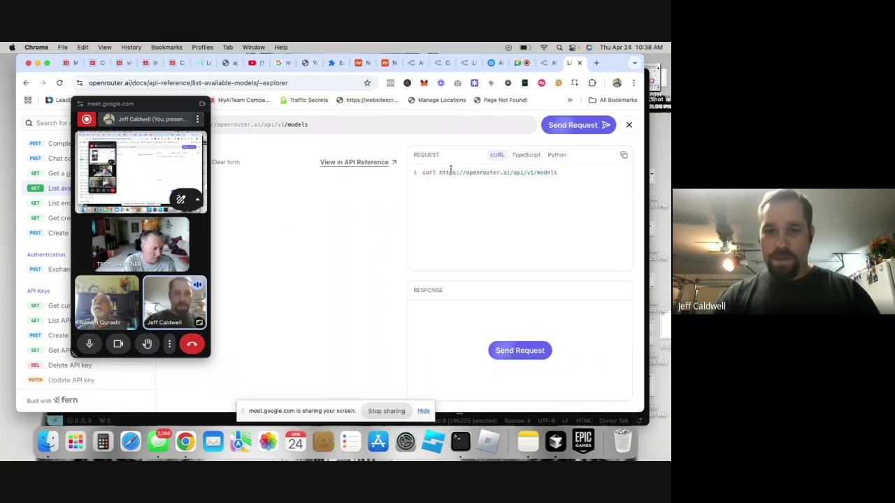
{"action": "triple_click", "coordinate": [451, 172]}
{"action": "left_click", "coordinate": [508, 168]}
{"action": "left_click_drag", "start_coordinate": [558, 173], "coordinate": [442, 172]}
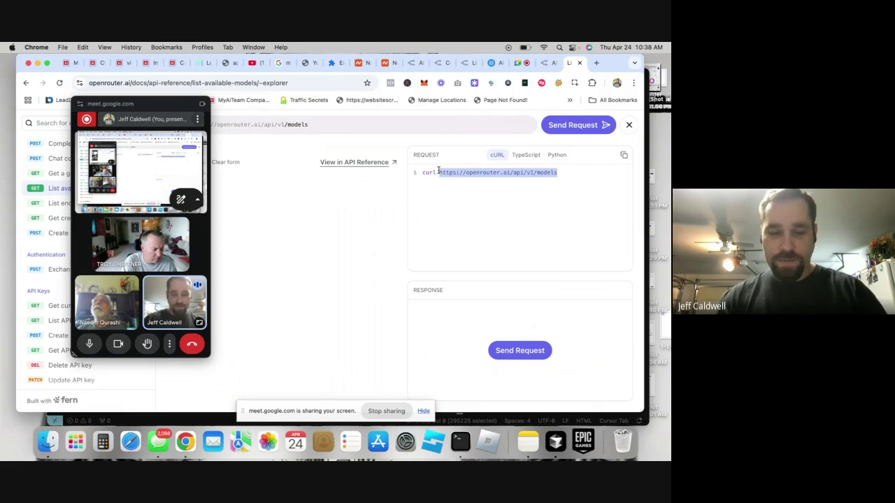
{"action": "left_click", "coordinate": [66, 62]}
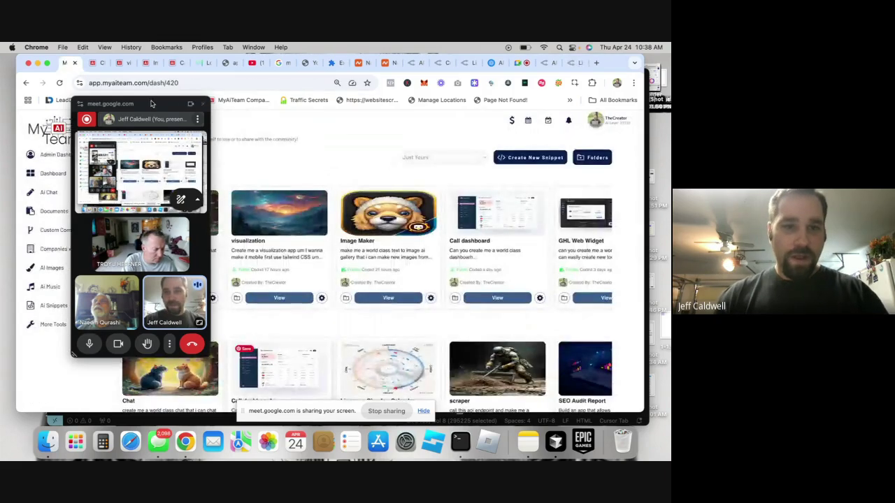
Step: Scroll the Your Ai Code Snippets row to the swagger card and view it
{"action": "left_click_drag", "start_coordinate": [153, 104], "coordinate": [560, 119]}
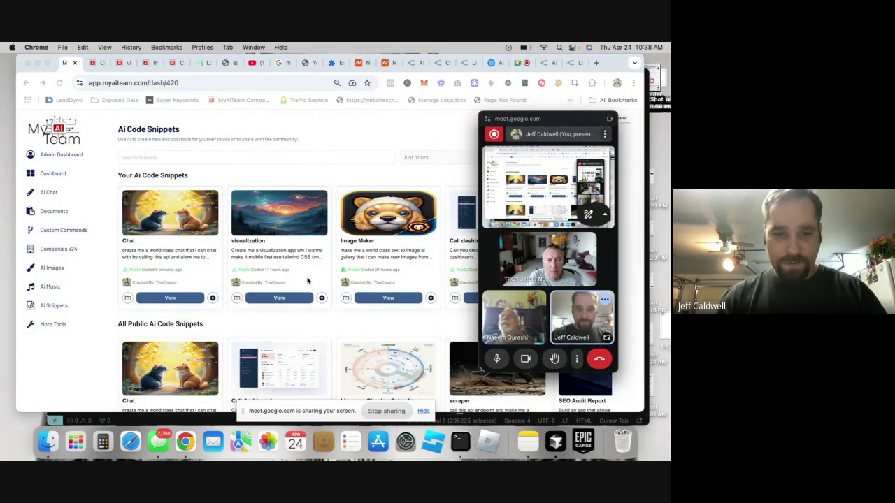
{"action": "scroll", "coordinate": [321, 240], "scroll_direction": "right", "scroll_amount": 10}
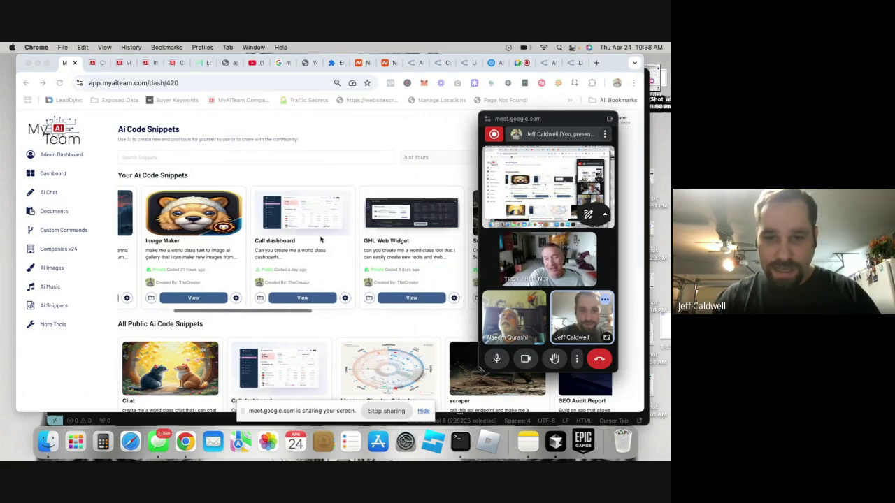
{"action": "scroll", "coordinate": [321, 240], "scroll_direction": "right", "scroll_amount": 10}
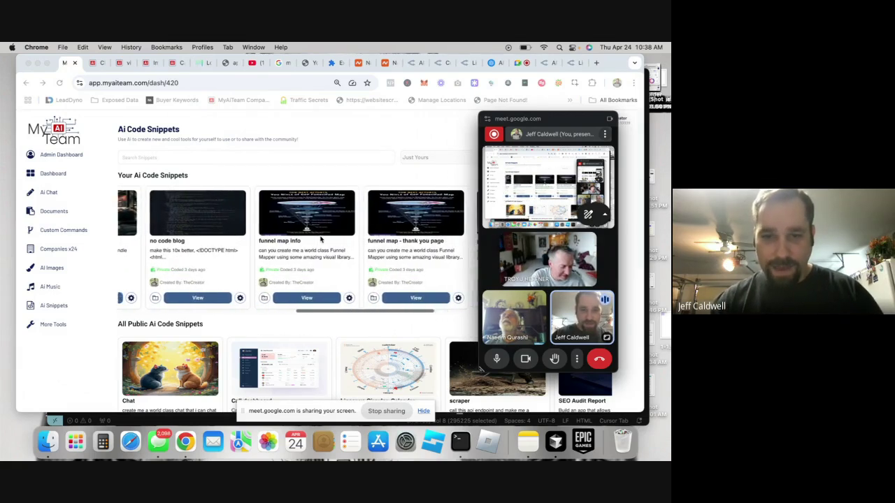
{"action": "scroll", "coordinate": [321, 240], "scroll_direction": "right", "scroll_amount": 10}
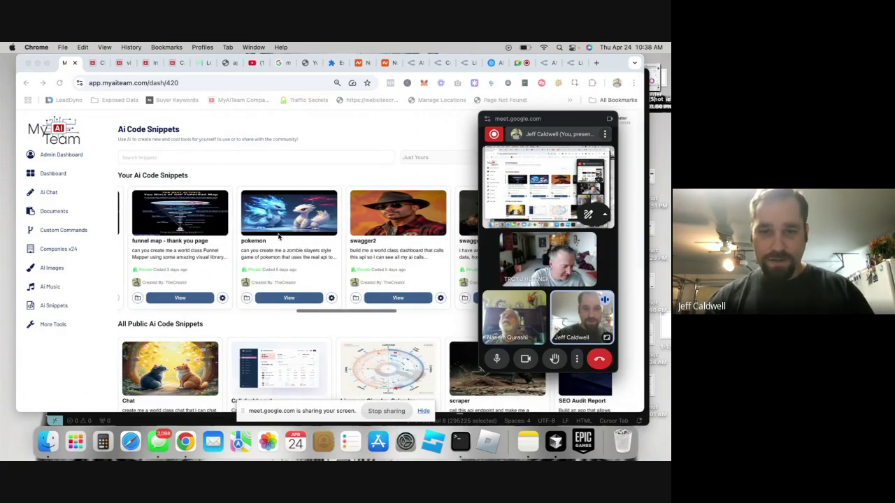
{"action": "scroll", "coordinate": [277, 238], "scroll_direction": "right", "scroll_amount": 5}
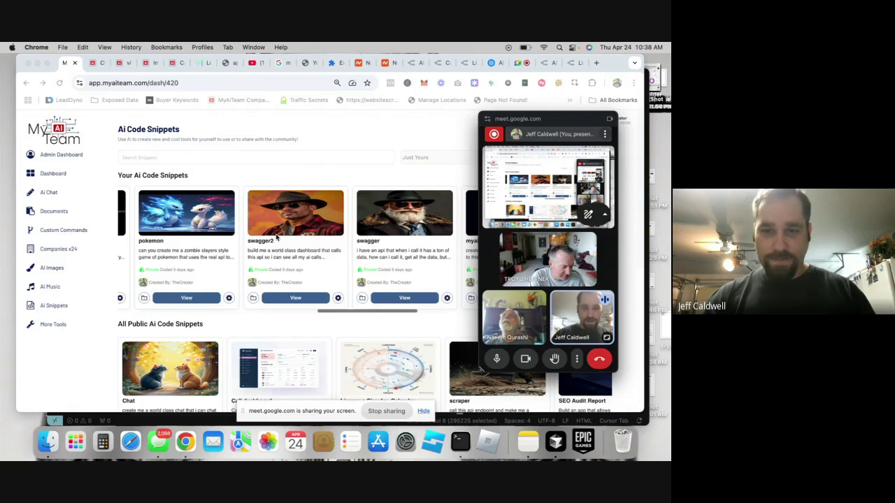
{"action": "left_click", "coordinate": [273, 304]}
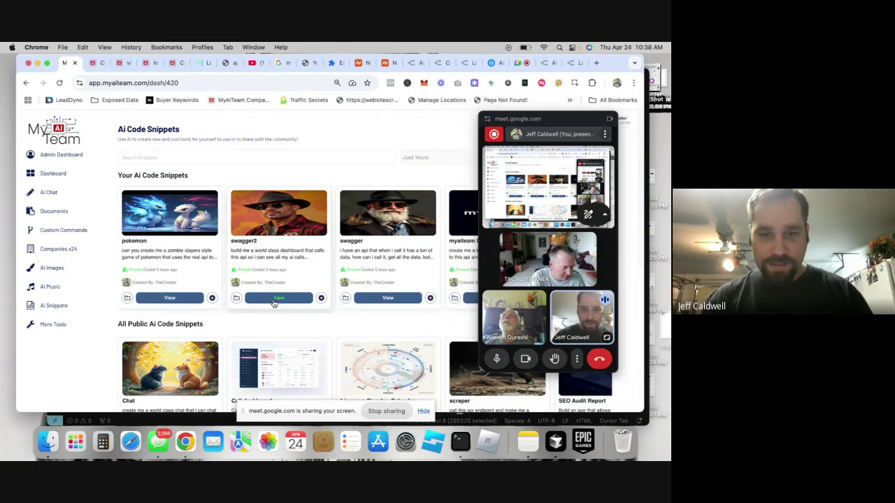
{"action": "left_click", "coordinate": [387, 299]}
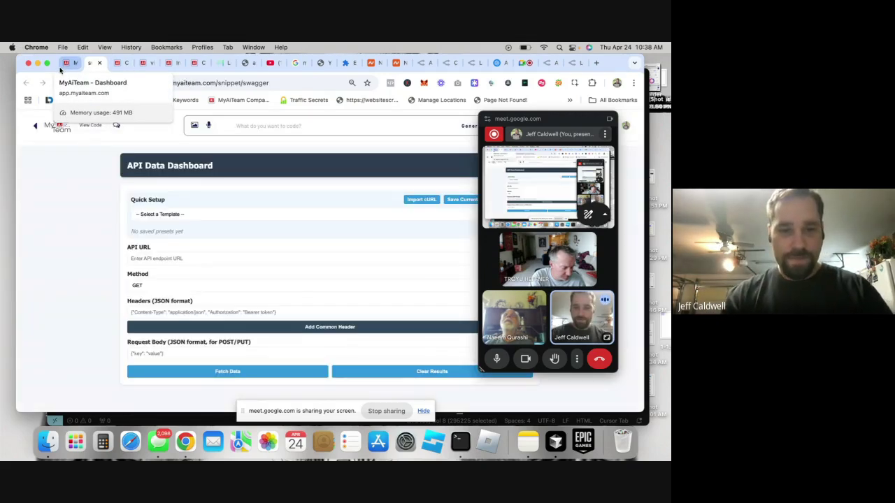
Step: Open the swagger2 snippet from the snippets dashboard
{"action": "left_click", "coordinate": [61, 67]}
{"action": "left_click", "coordinate": [90, 67]}
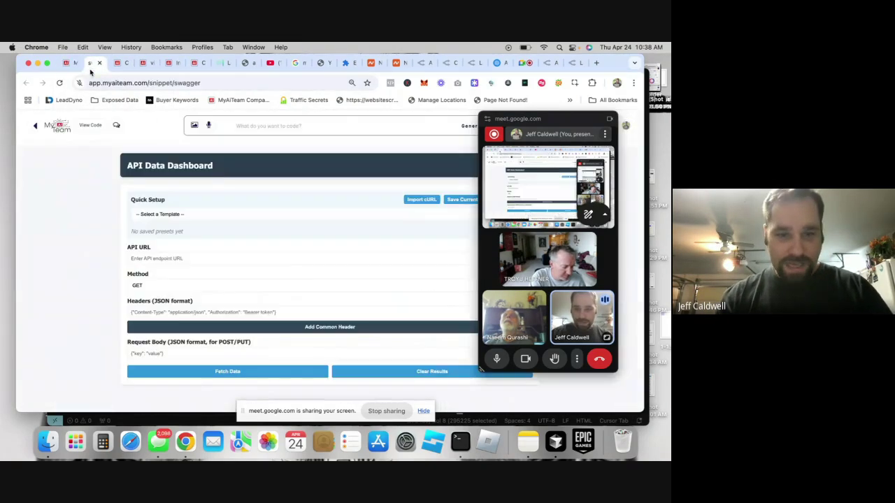
{"action": "scroll", "coordinate": [231, 263], "scroll_direction": "down", "scroll_amount": 1}
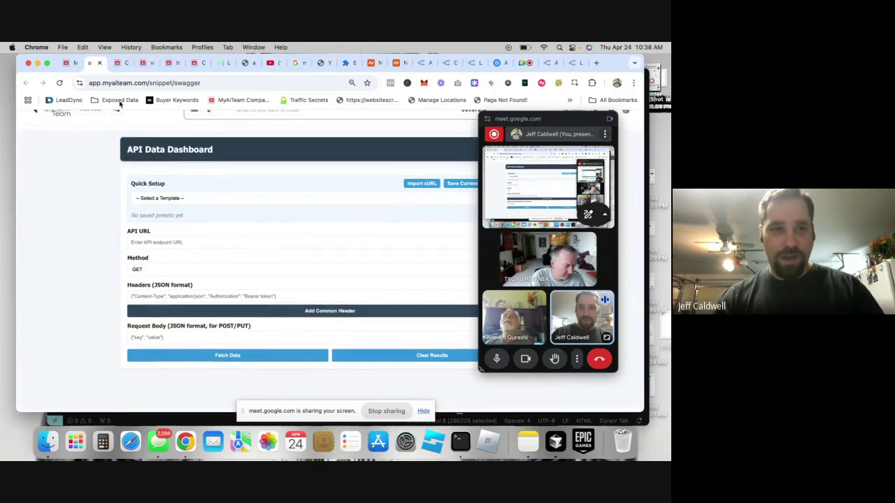
{"action": "left_click", "coordinate": [70, 64]}
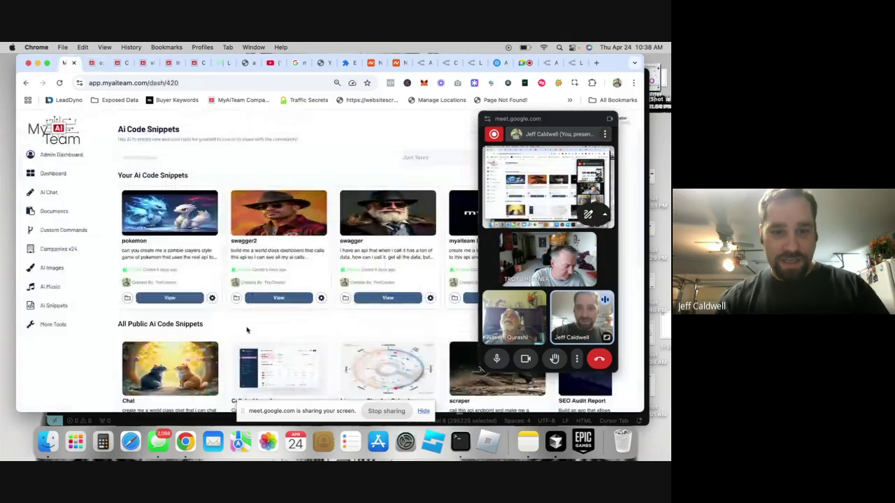
{"action": "left_click", "coordinate": [273, 299]}
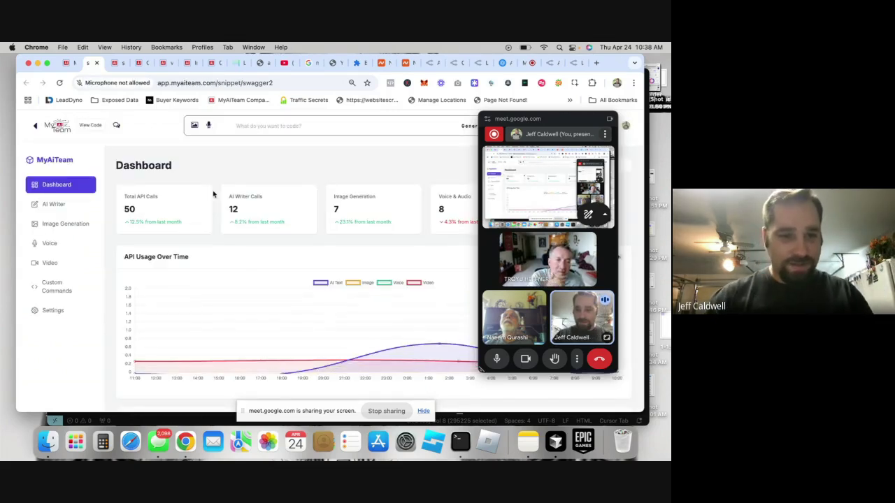
Step: Return to the Ai Code Snippets list and scroll through the snippets carousel
{"action": "left_click", "coordinate": [70, 63]}
{"action": "scroll", "coordinate": [353, 276], "scroll_direction": "right", "scroll_amount": 3}
{"action": "scroll", "coordinate": [354, 276], "scroll_direction": "right", "scroll_amount": 5}
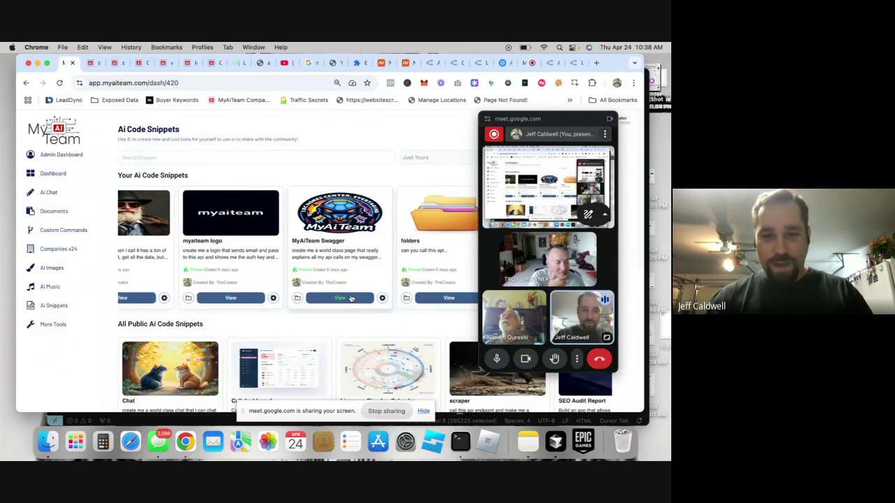
{"action": "scroll", "coordinate": [350, 298], "scroll_direction": "right", "scroll_amount": 5}
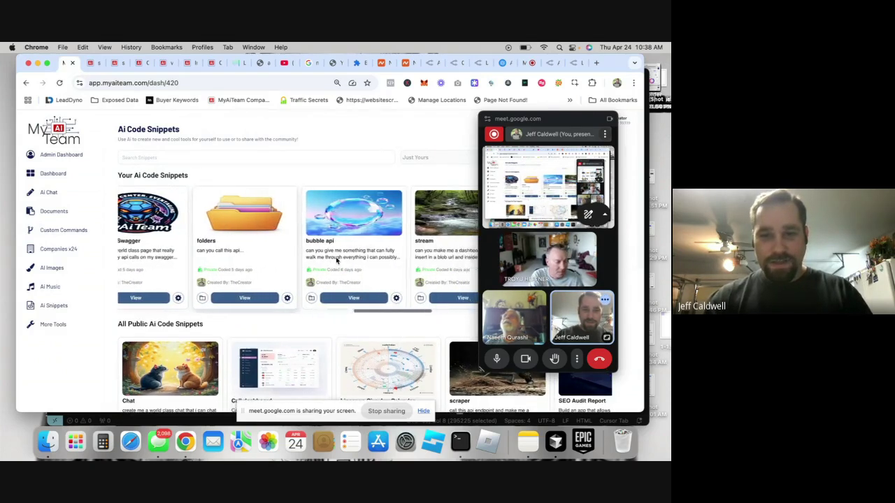
{"action": "scroll", "coordinate": [341, 259], "scroll_direction": "right", "scroll_amount": 3}
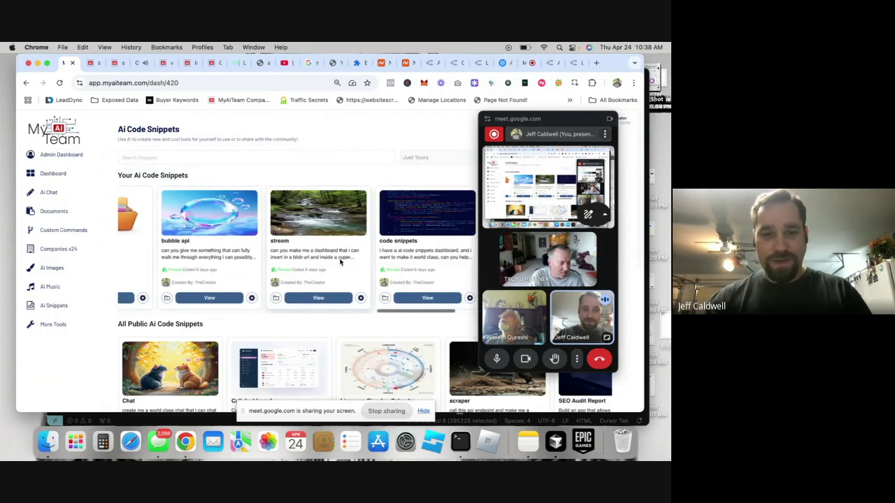
{"action": "scroll", "coordinate": [340, 259], "scroll_direction": "right", "scroll_amount": 3}
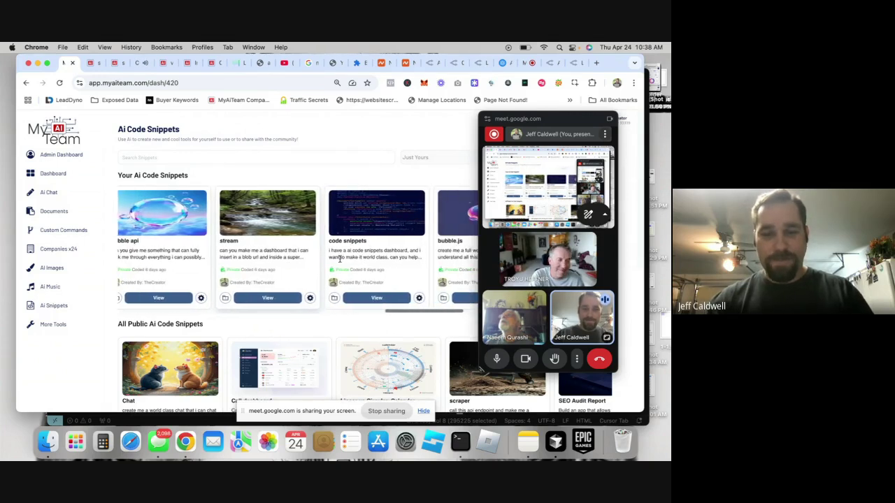
Step: Open the code snippets app and sign in using the saved email and the account password
{"action": "left_click", "coordinate": [371, 301]}
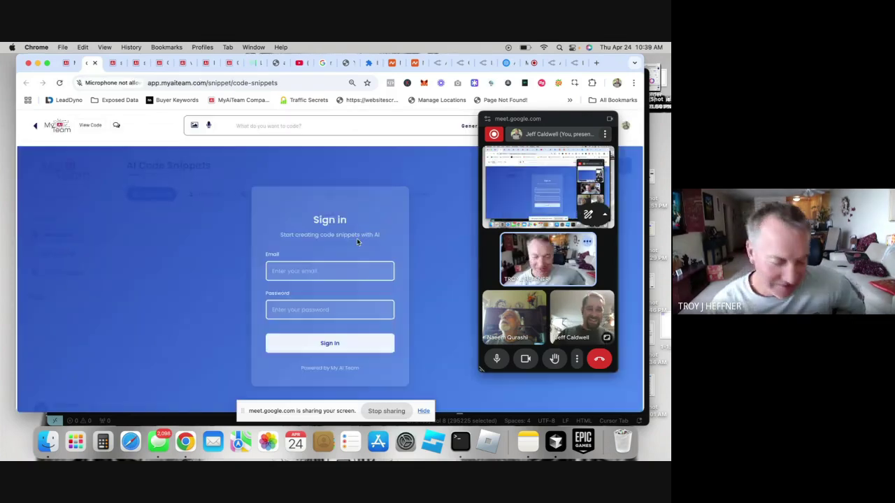
{"action": "left_click", "coordinate": [284, 287]}
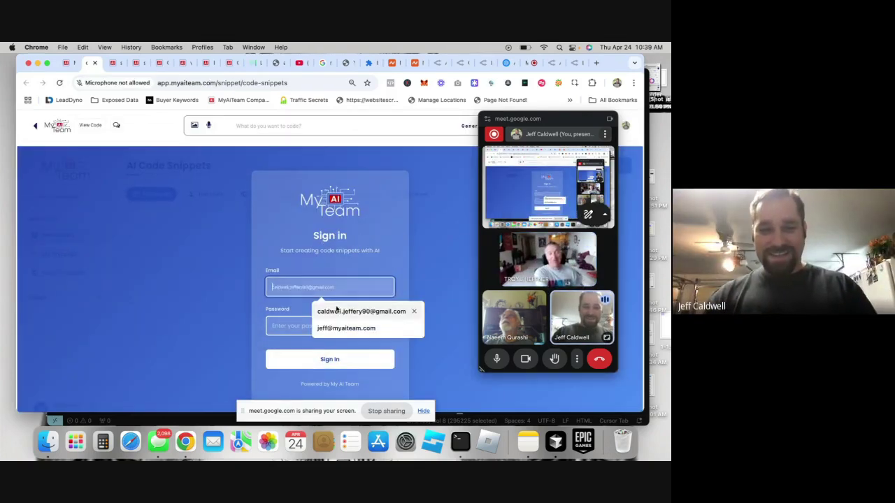
{"action": "left_click", "coordinate": [343, 310]}
{"action": "left_click", "coordinate": [330, 326]}
{"action": "type", "text": "••••••"}
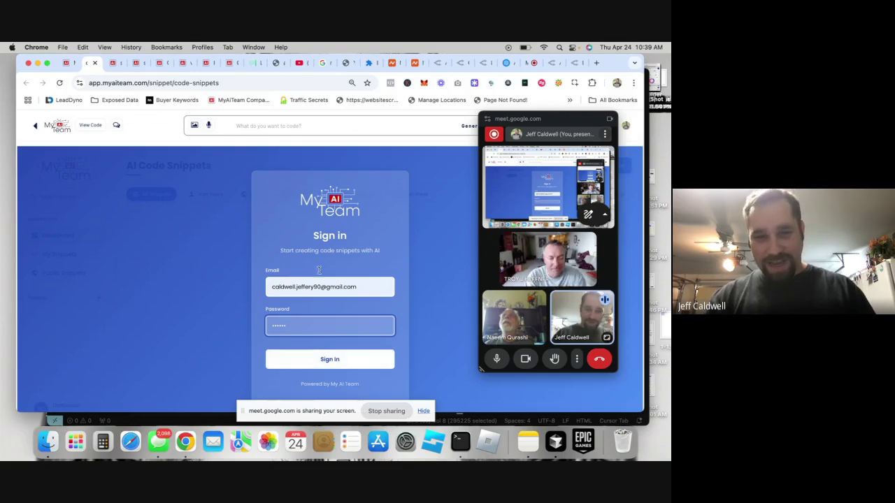
{"action": "left_click", "coordinate": [330, 359]}
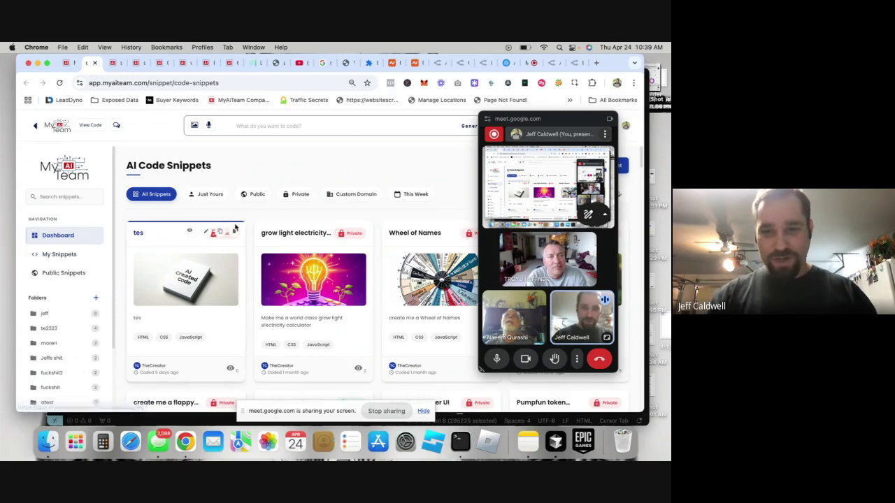
{"action": "scroll", "coordinate": [259, 241], "scroll_direction": "down", "scroll_amount": 3}
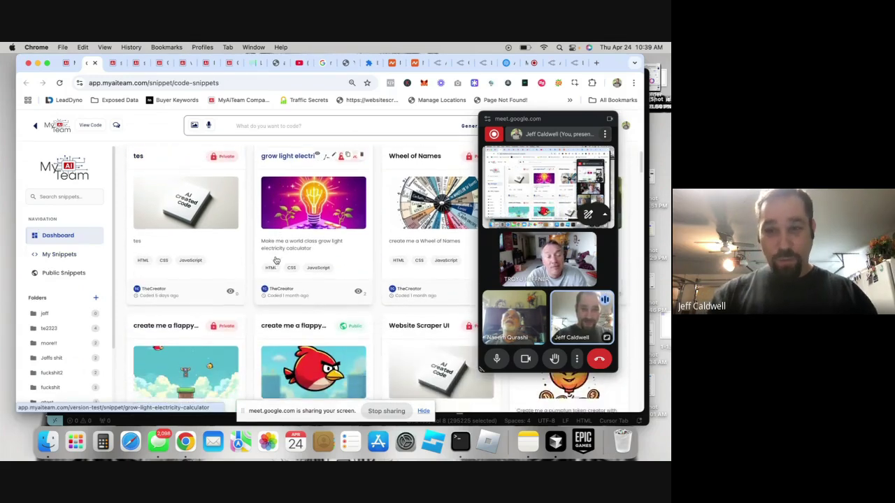
{"action": "scroll", "coordinate": [275, 258], "scroll_direction": "up", "scroll_amount": 3}
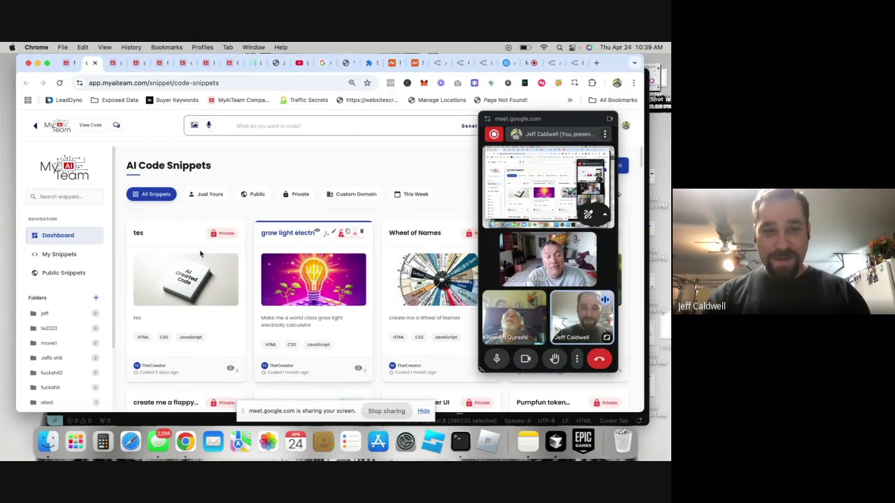
{"action": "left_click", "coordinate": [60, 195]}
{"action": "left_click", "coordinate": [62, 174]}
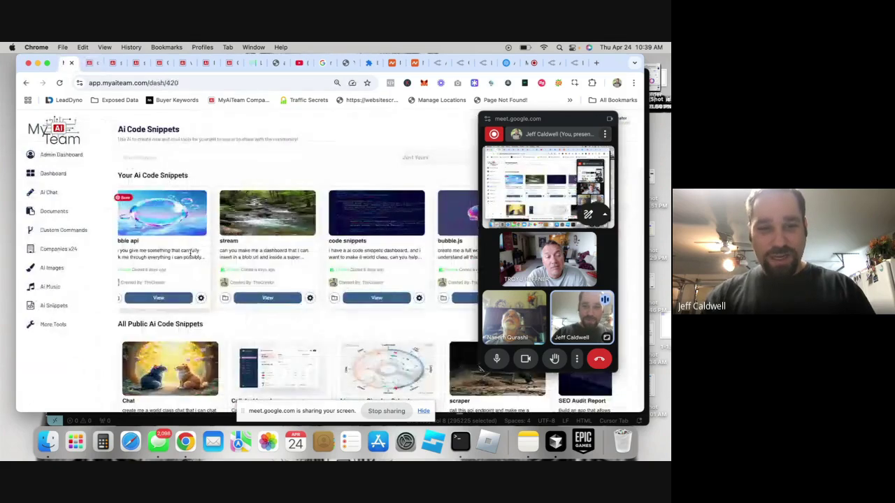
{"action": "left_click", "coordinate": [190, 157]}
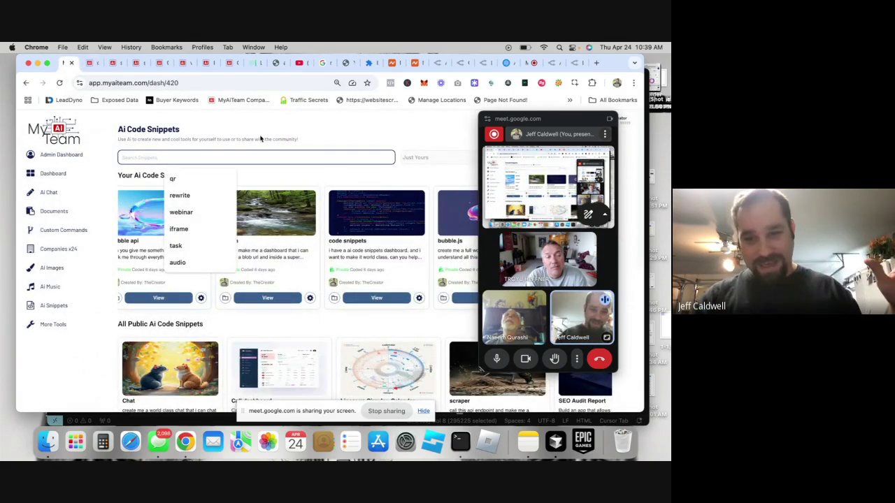
{"action": "left_click", "coordinate": [83, 63]}
{"action": "left_click", "coordinate": [56, 198]}
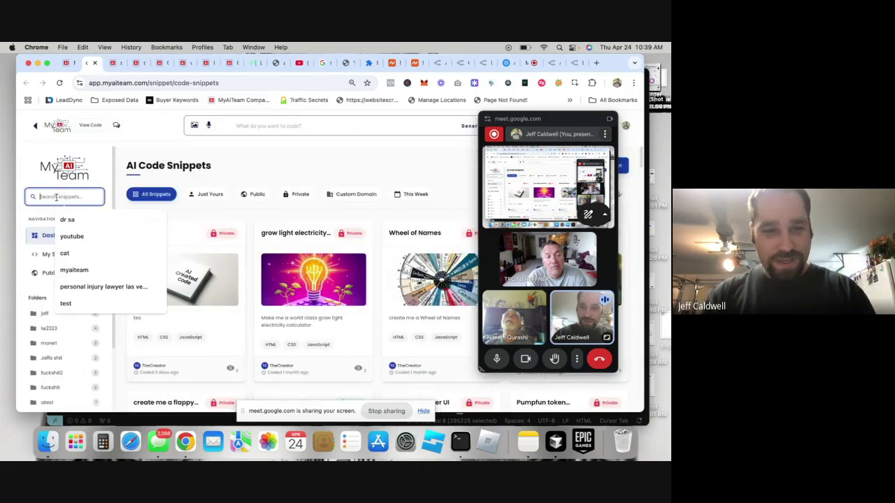
{"action": "type", "text": "games"}
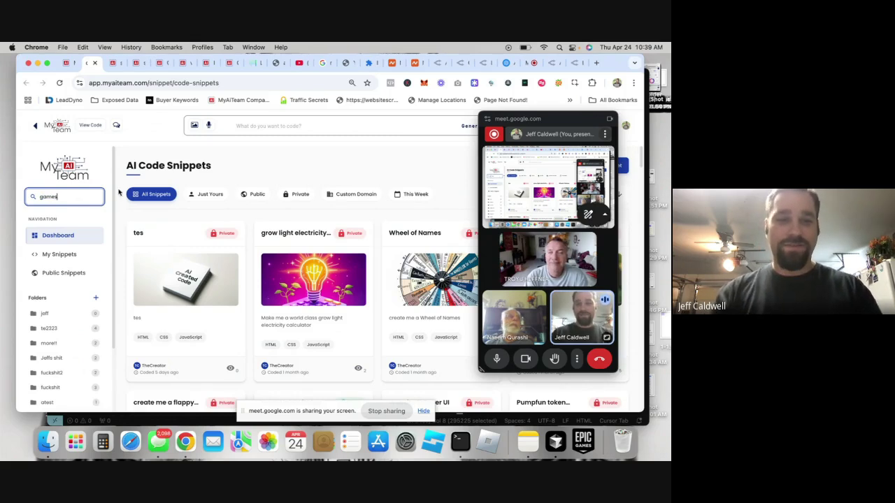
{"action": "key", "text": "BackSpace"}
{"action": "type", "text": "game"}
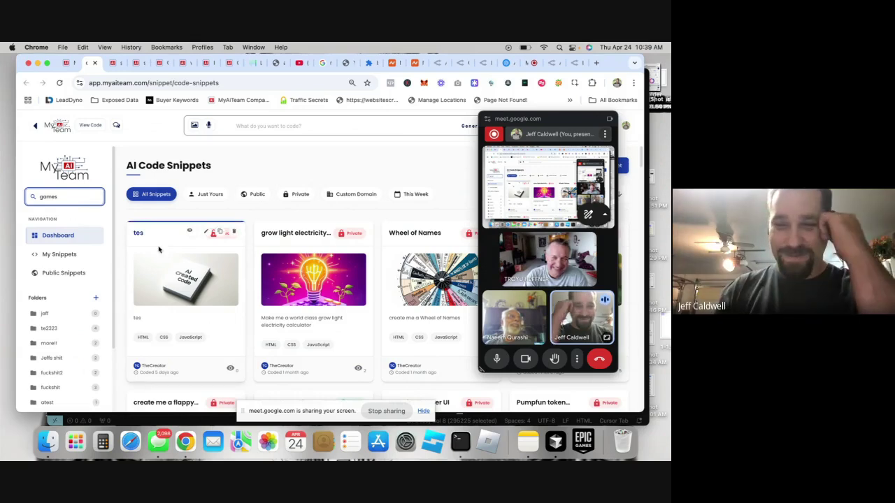
{"action": "key", "text": "BackSpace"}
{"action": "key", "text": "BackSpace"}
{"action": "key", "text": "BackSpace"}
{"action": "key", "text": "BackSpace"}
{"action": "key", "text": "BackSpace"}
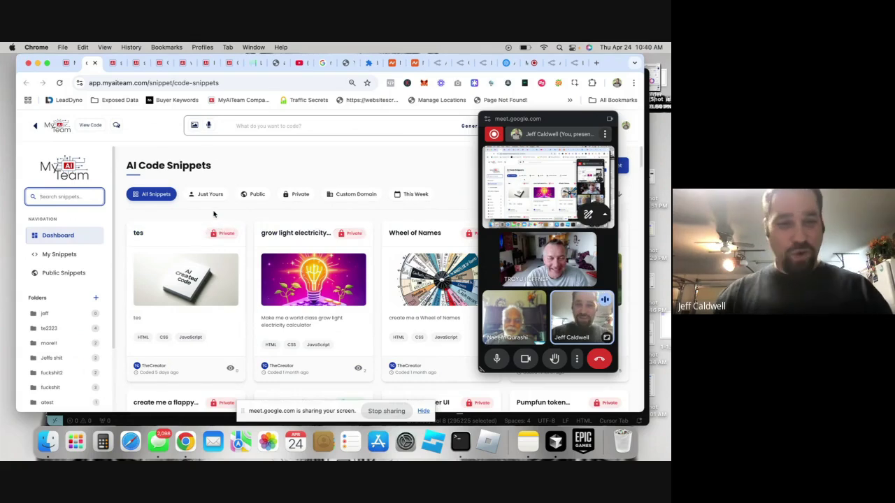
{"action": "scroll", "coordinate": [214, 213], "scroll_direction": "down", "scroll_amount": 3}
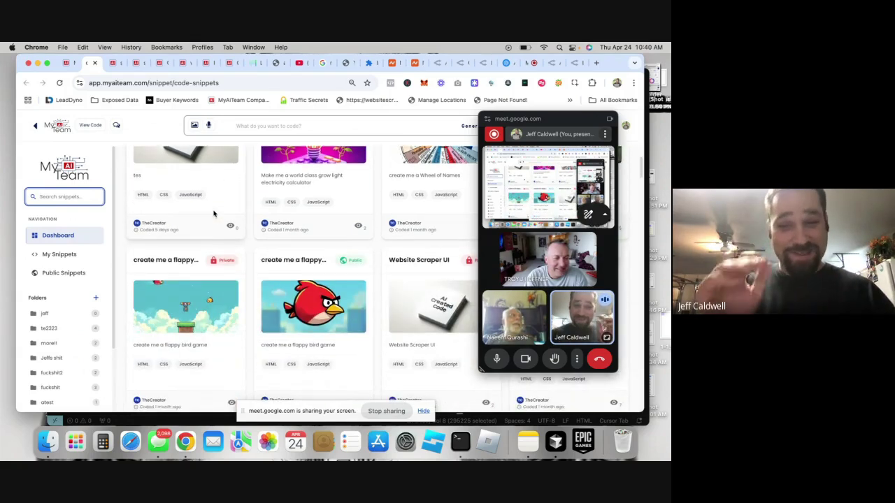
{"action": "scroll", "coordinate": [214, 214], "scroll_direction": "down", "scroll_amount": 5}
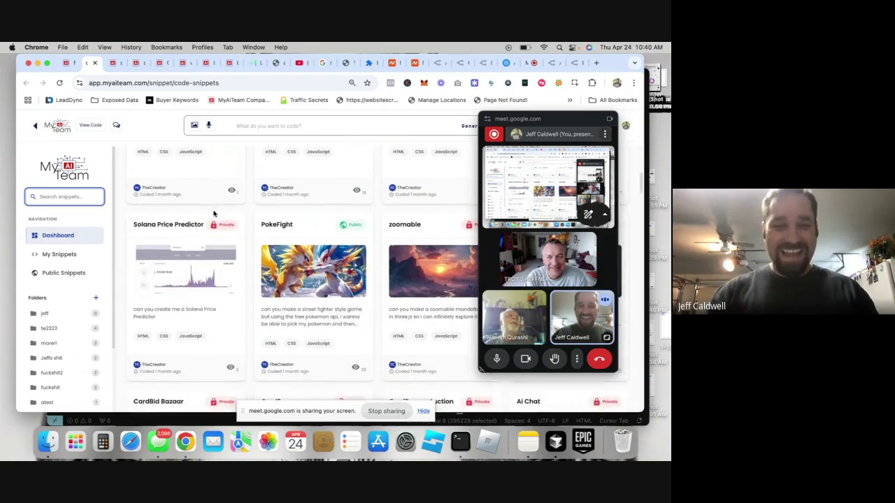
{"action": "scroll", "coordinate": [214, 213], "scroll_direction": "up", "scroll_amount": 10}
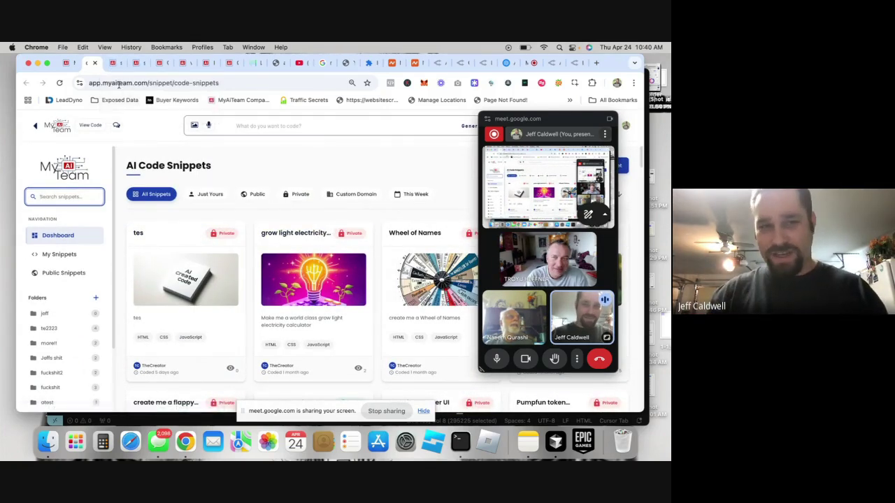
Step: Switch to the OpenRouter Chat app and scroll through its prompt and code history
{"action": "left_click", "coordinate": [115, 63]}
{"action": "left_click", "coordinate": [138, 63]}
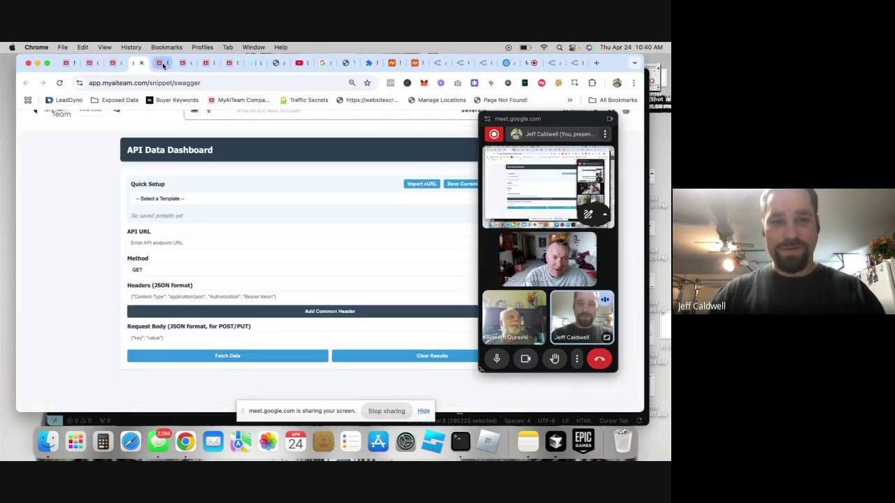
{"action": "left_click", "coordinate": [184, 63]}
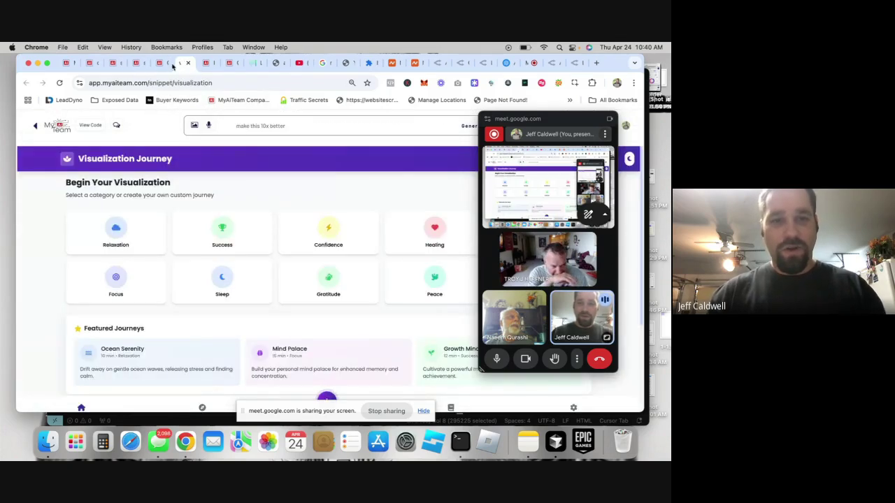
{"action": "left_click", "coordinate": [161, 63]}
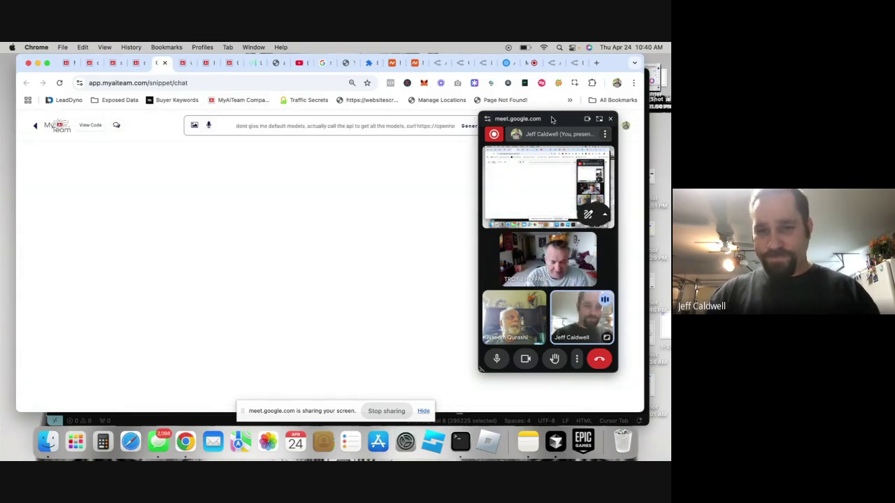
{"action": "left_click_drag", "start_coordinate": [588, 113], "coordinate": [626, 186]}
{"action": "left_click", "coordinate": [566, 136]}
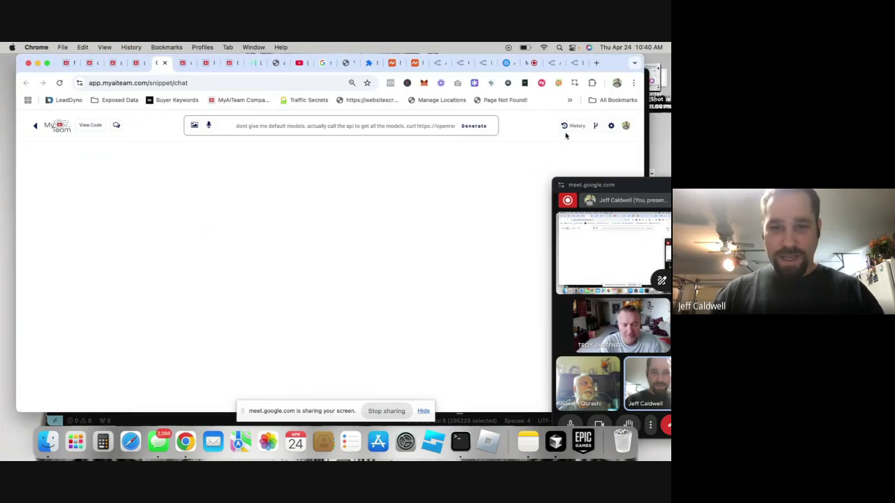
{"action": "left_click", "coordinate": [567, 130]}
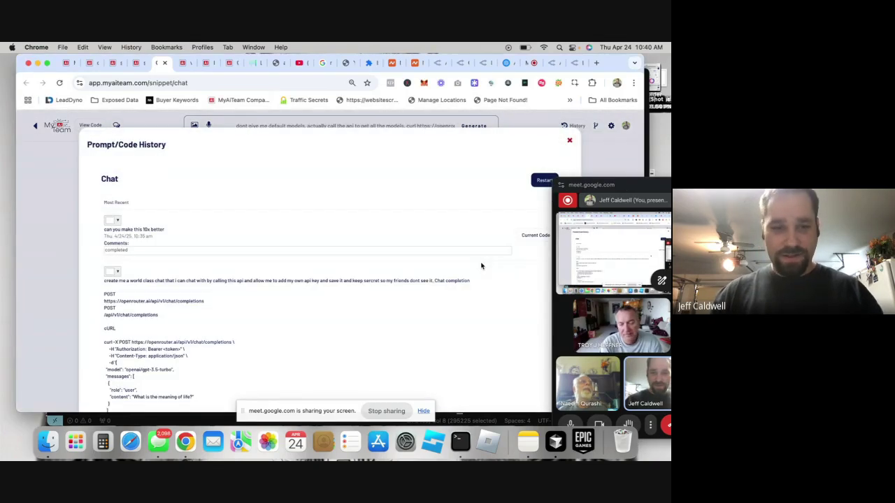
{"action": "scroll", "coordinate": [482, 262], "scroll_direction": "down", "scroll_amount": 5}
{"action": "scroll", "coordinate": [481, 266], "scroll_direction": "down", "scroll_amount": 15}
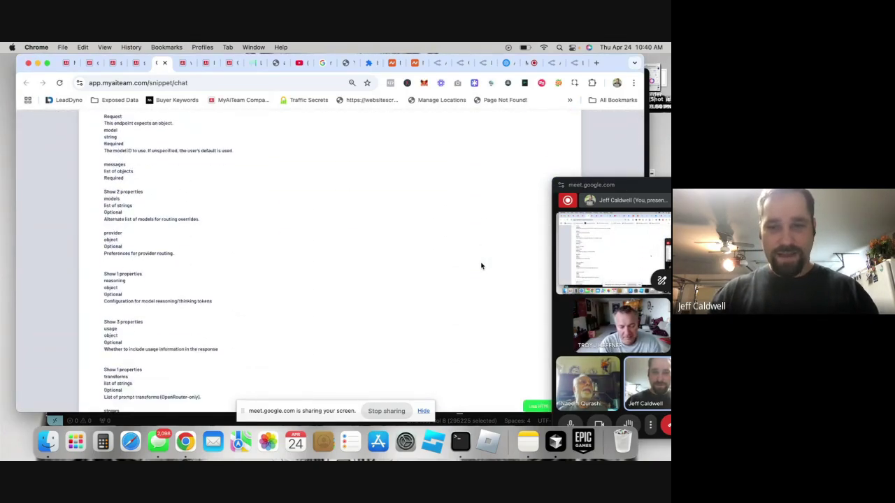
{"action": "left_click", "coordinate": [531, 264]}
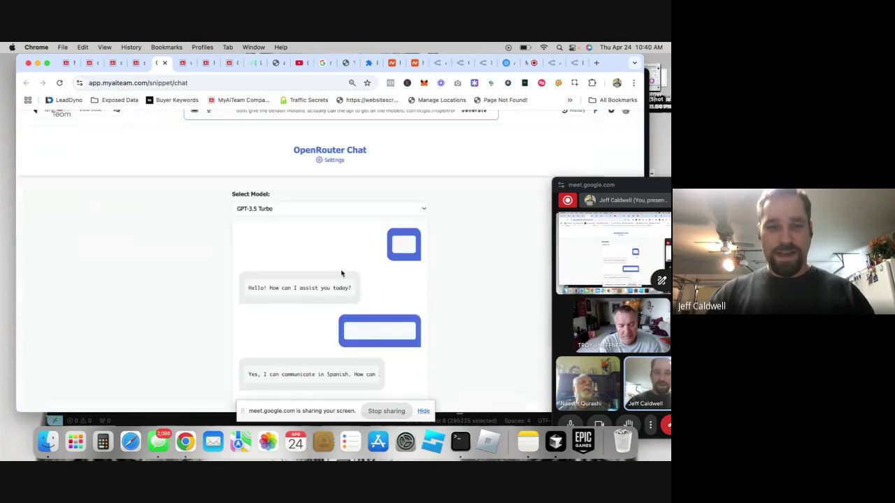
Step: Check the fixed default models in the Select Model dropdown, then go to OpenRouter's API keys tab
{"action": "scroll", "coordinate": [189, 254], "scroll_direction": "down", "scroll_amount": 2}
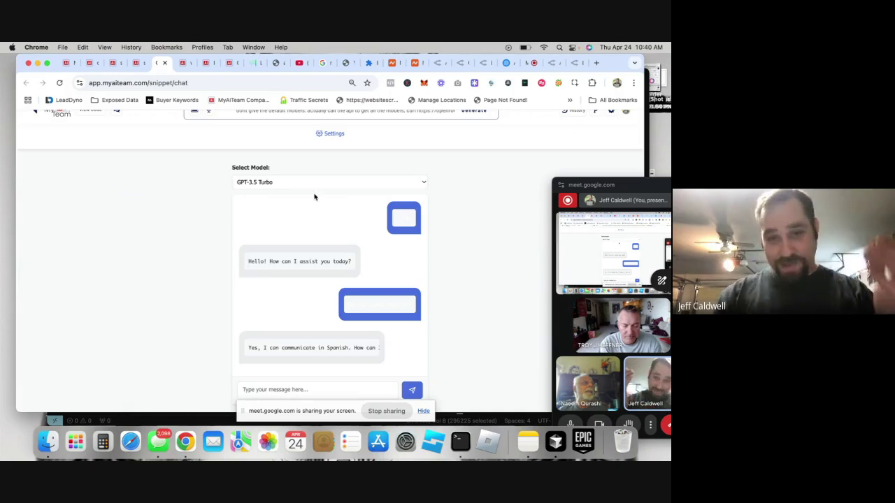
{"action": "left_click", "coordinate": [291, 181]}
{"action": "left_click", "coordinate": [209, 230]}
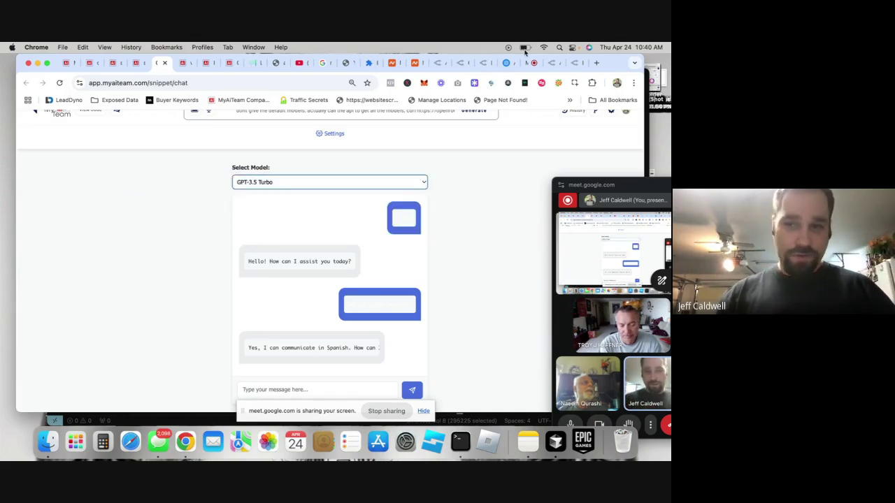
{"action": "left_click", "coordinate": [549, 64]}
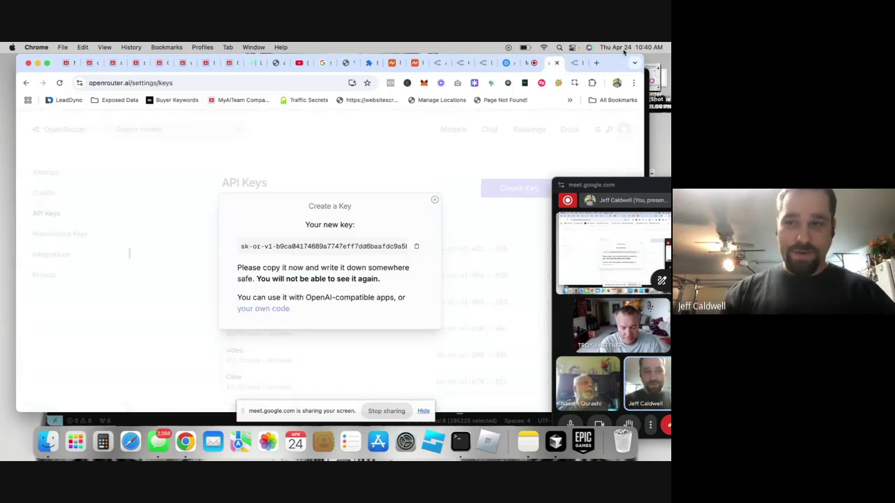
Step: Copy the List available models endpoint URL in the API reference and send a test request
{"action": "left_click", "coordinate": [572, 65]}
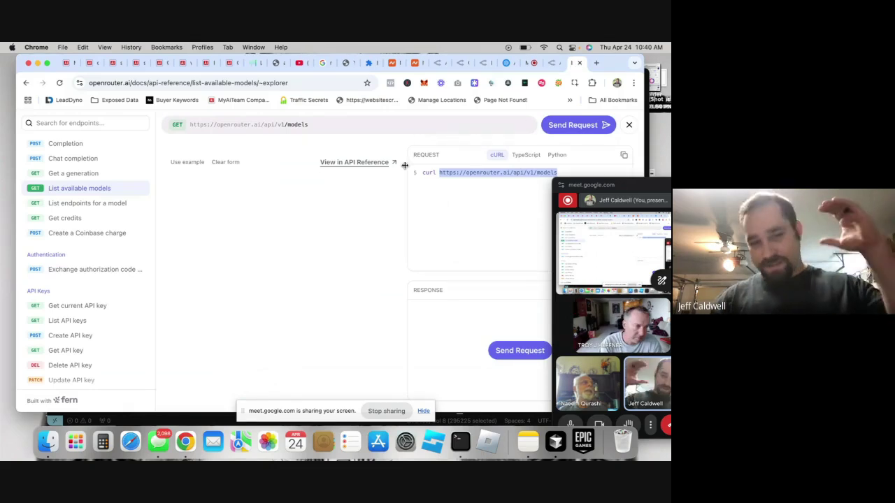
{"action": "scroll", "coordinate": [131, 307], "scroll_direction": "down", "scroll_amount": 1}
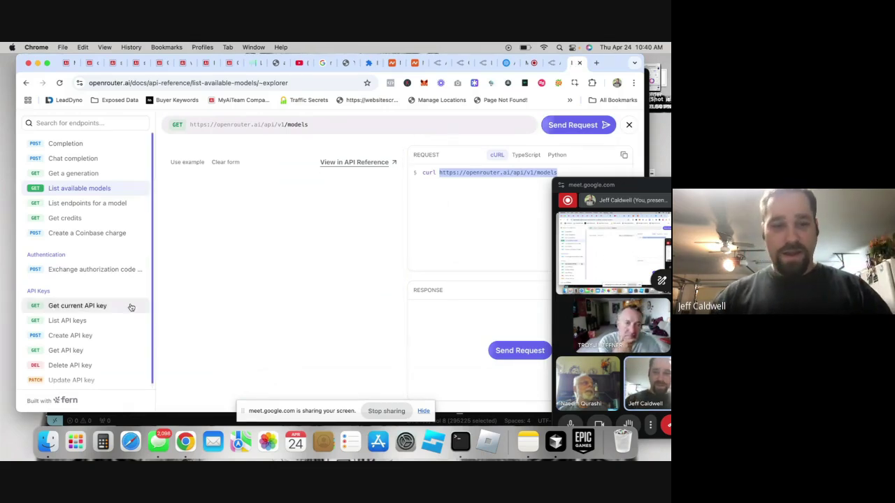
{"action": "scroll", "coordinate": [130, 306], "scroll_direction": "up", "scroll_amount": 1}
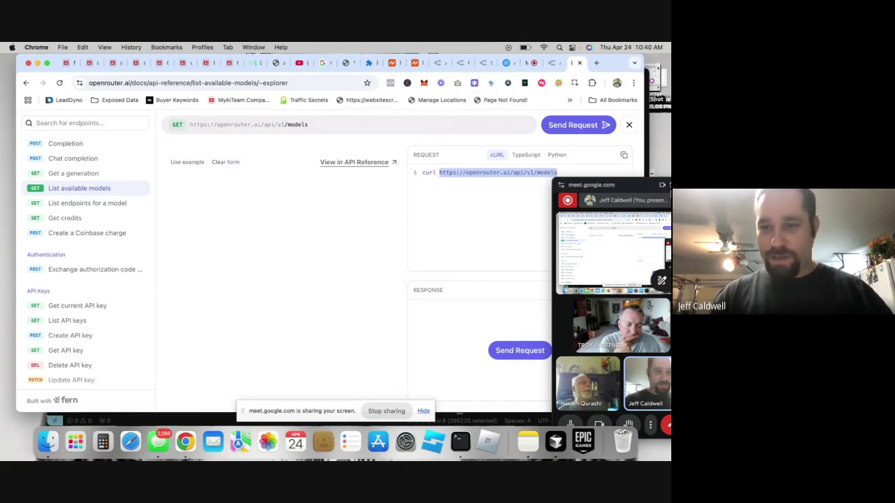
{"action": "left_click_drag", "start_coordinate": [628, 189], "coordinate": [579, 164]}
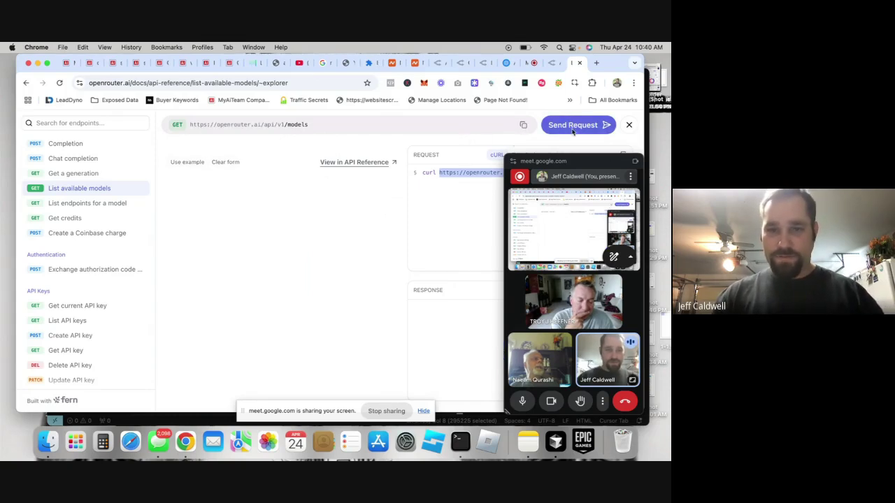
{"action": "left_click", "coordinate": [523, 124]}
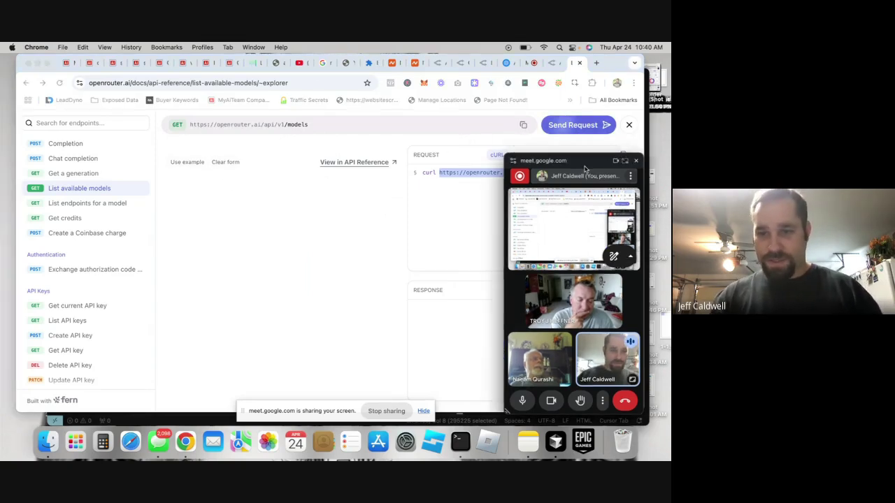
{"action": "left_click", "coordinate": [575, 125]}
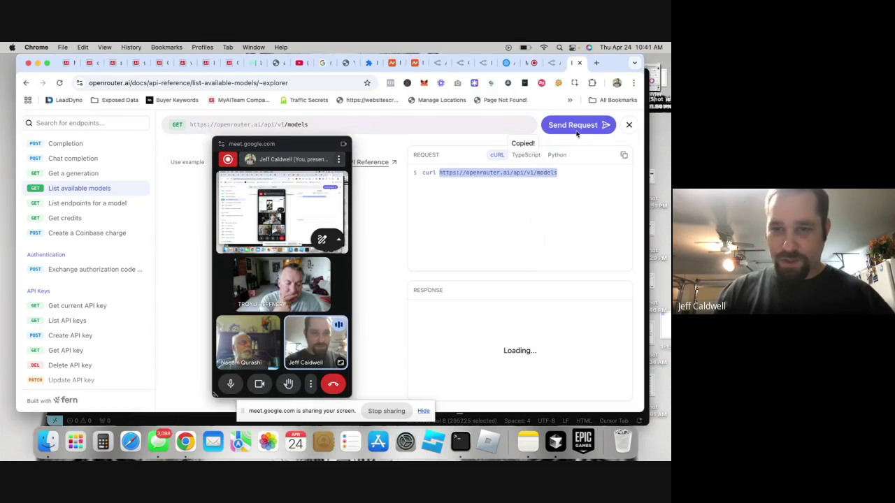
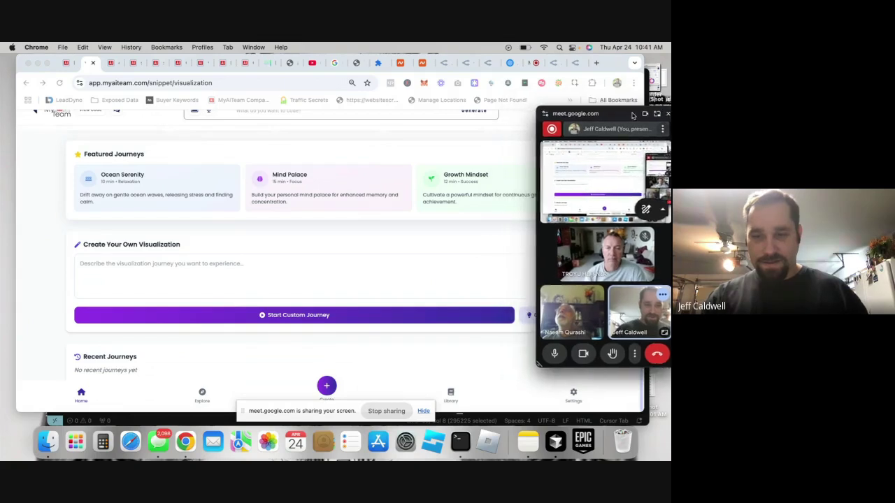
Step: Open the Settings dialog of the MyAiTeam visualization app from the bottom navigation bar
{"action": "left_click", "coordinate": [574, 396]}
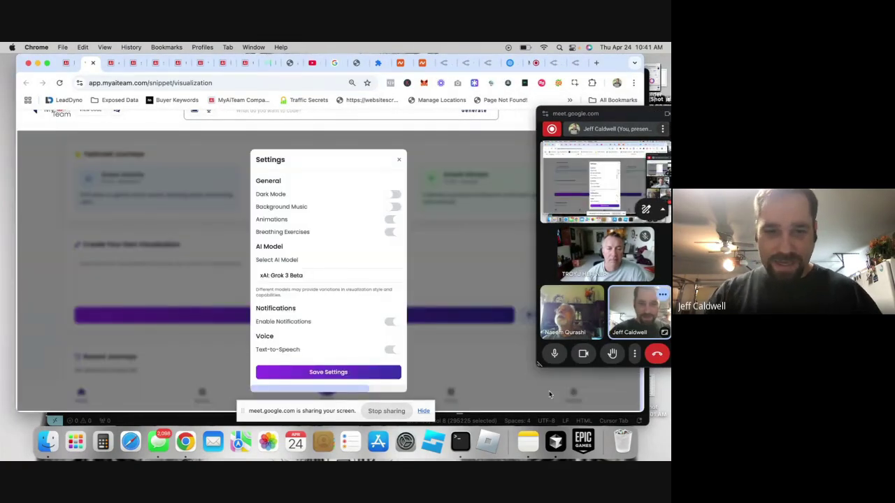
Step: Open the Select AI Model dropdown and scroll down through the available models
{"action": "left_click", "coordinate": [298, 278]}
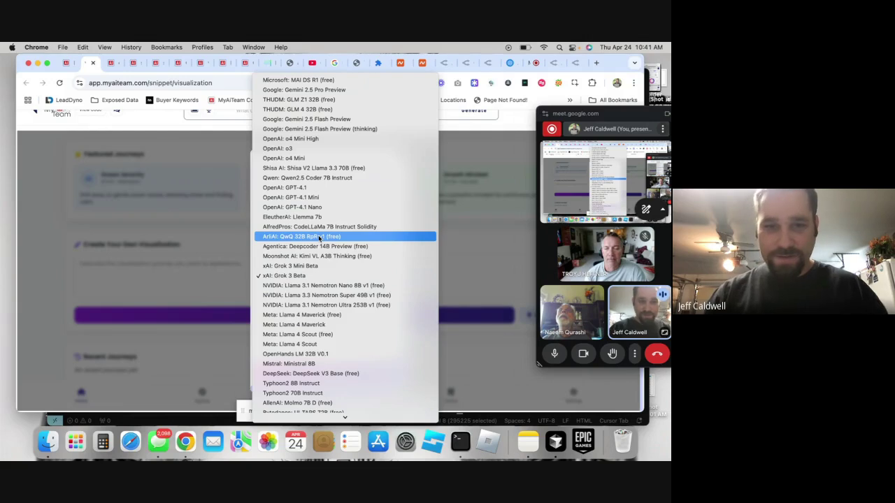
{"action": "scroll", "coordinate": [318, 238], "scroll_direction": "down", "scroll_amount": 20}
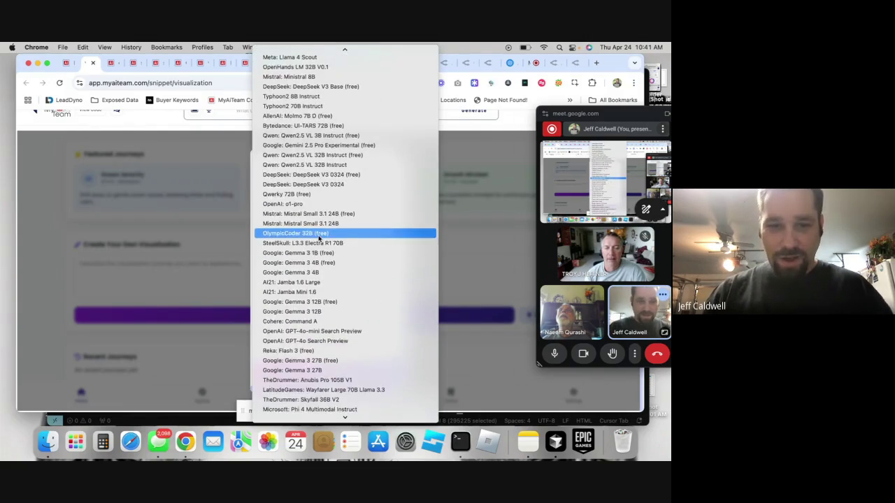
{"action": "scroll", "coordinate": [319, 238], "scroll_direction": "down", "scroll_amount": 10}
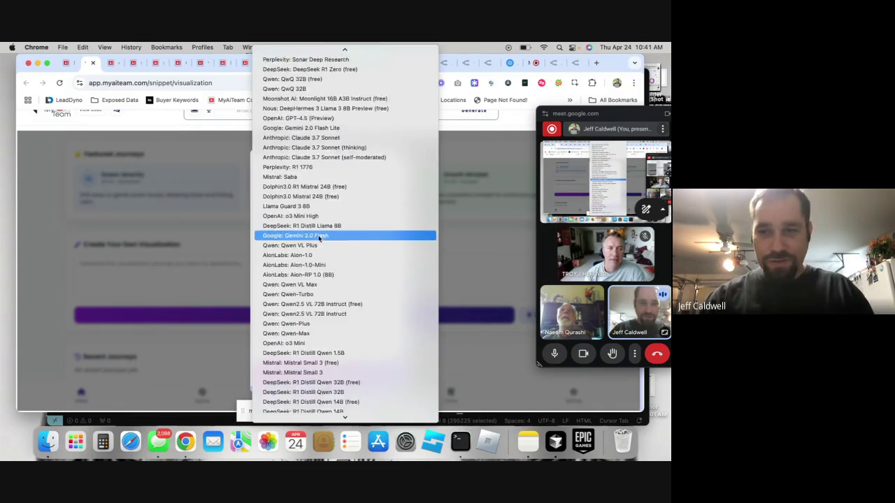
{"action": "scroll", "coordinate": [319, 238], "scroll_direction": "down", "scroll_amount": 10}
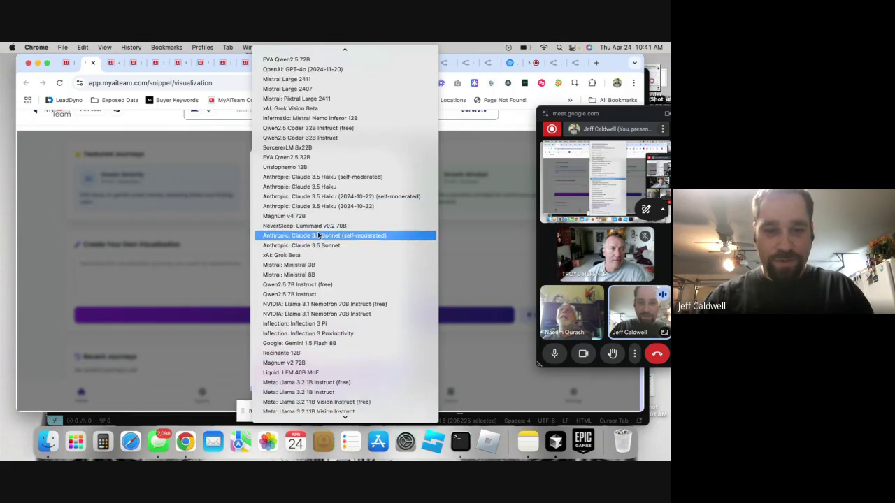
{"action": "scroll", "coordinate": [318, 236], "scroll_direction": "down", "scroll_amount": 10}
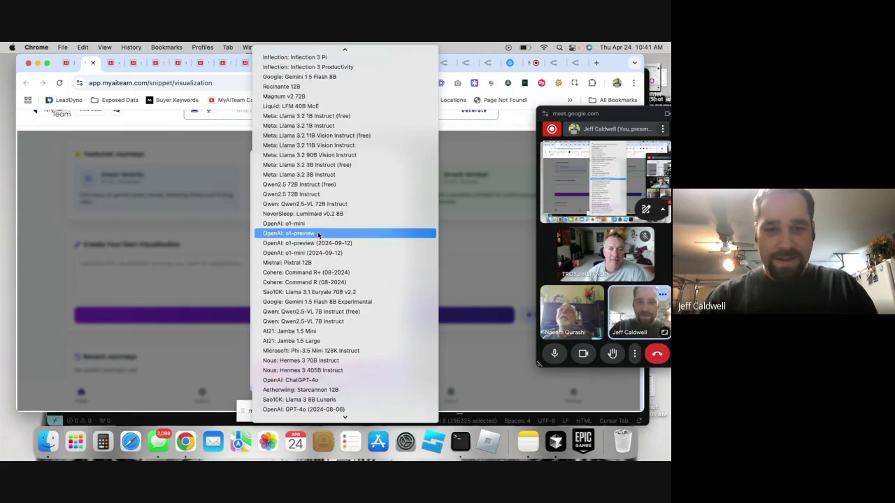
{"action": "scroll", "coordinate": [318, 236], "scroll_direction": "down", "scroll_amount": 10}
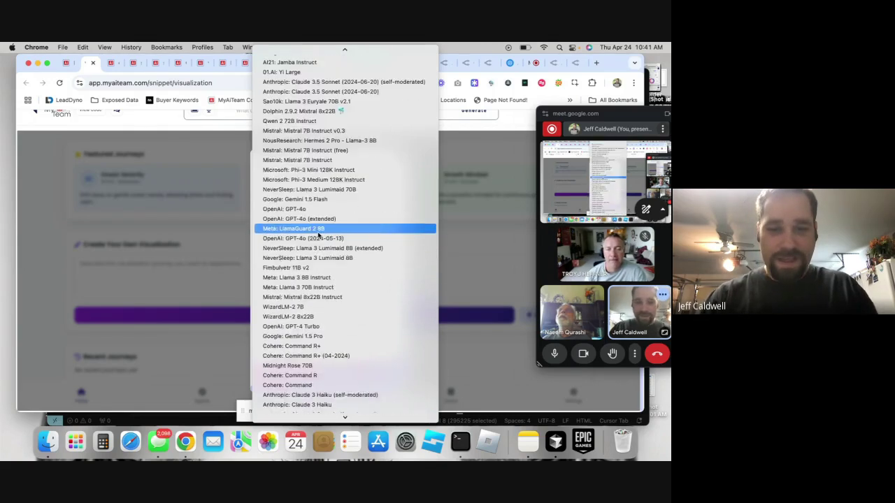
{"action": "scroll", "coordinate": [319, 236], "scroll_direction": "down", "scroll_amount": 8}
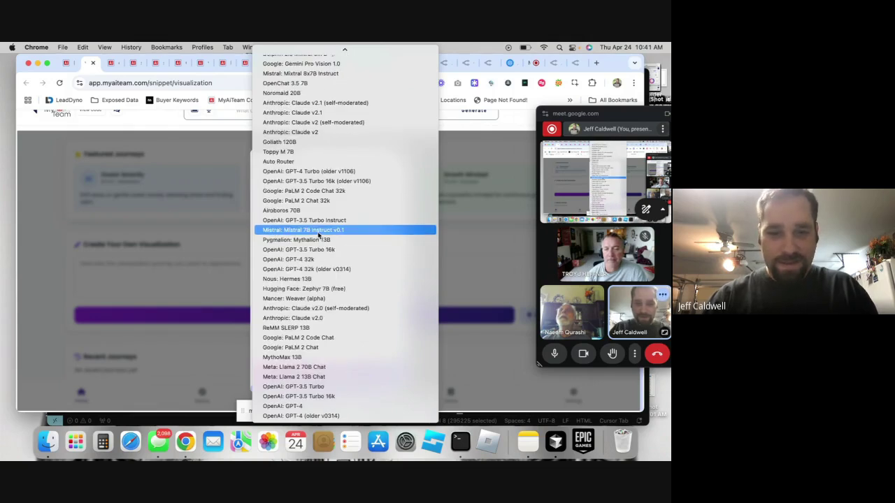
Step: Scroll back up, keep xAI: Grok 3 Beta, and go to OpenRouter's API Keys page
{"action": "scroll", "coordinate": [318, 236], "scroll_direction": "up", "scroll_amount": 5}
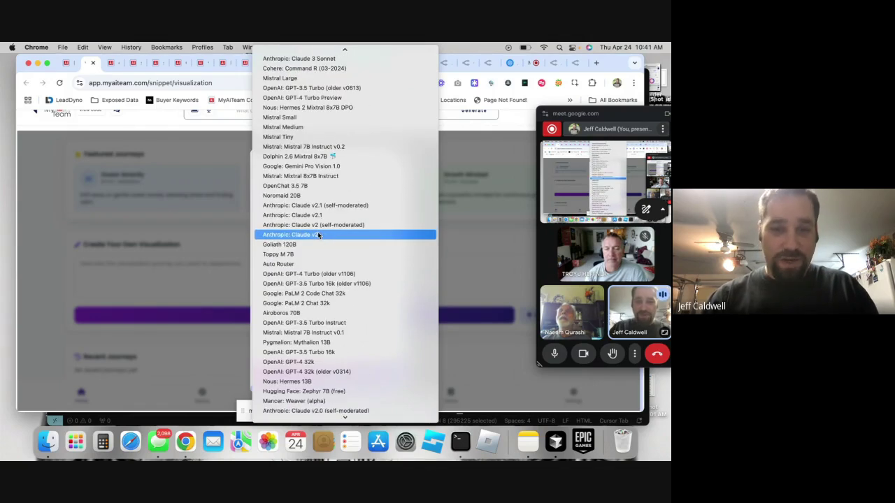
{"action": "scroll", "coordinate": [318, 236], "scroll_direction": "up", "scroll_amount": 4}
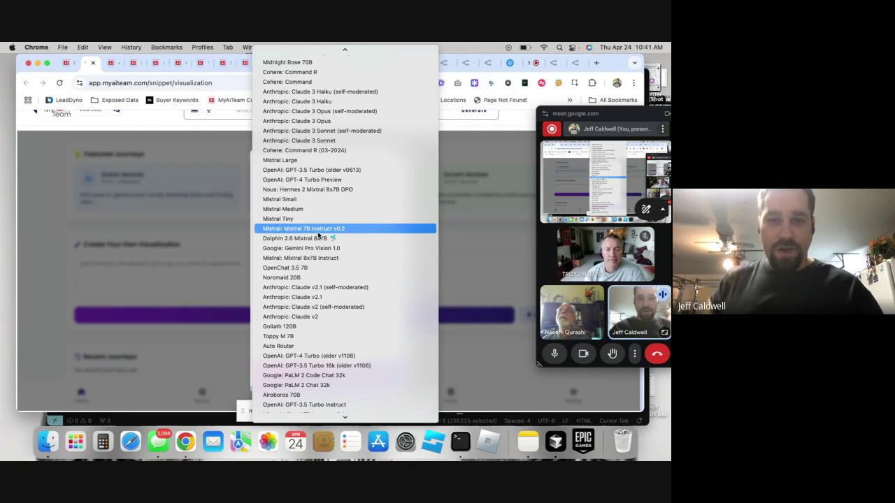
{"action": "scroll", "coordinate": [328, 126], "scroll_direction": "up", "scroll_amount": 5}
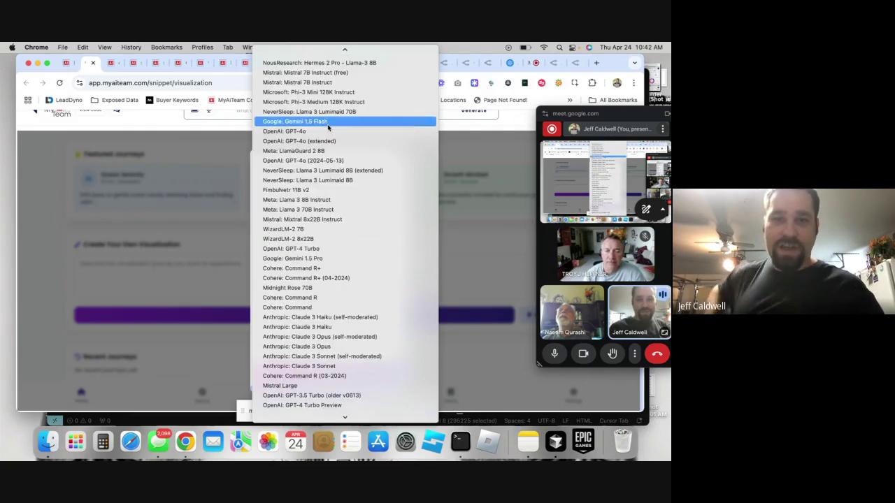
{"action": "scroll", "coordinate": [328, 127], "scroll_direction": "up", "scroll_amount": 6}
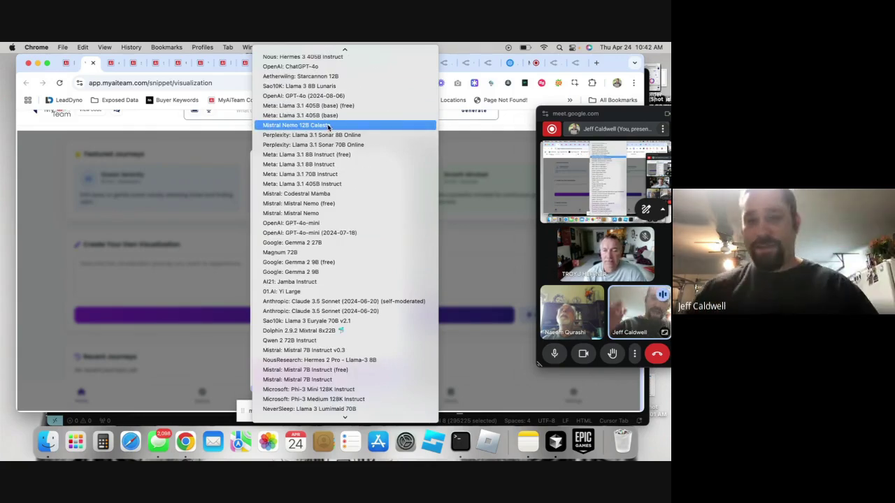
{"action": "scroll", "coordinate": [328, 127], "scroll_direction": "up", "scroll_amount": 4}
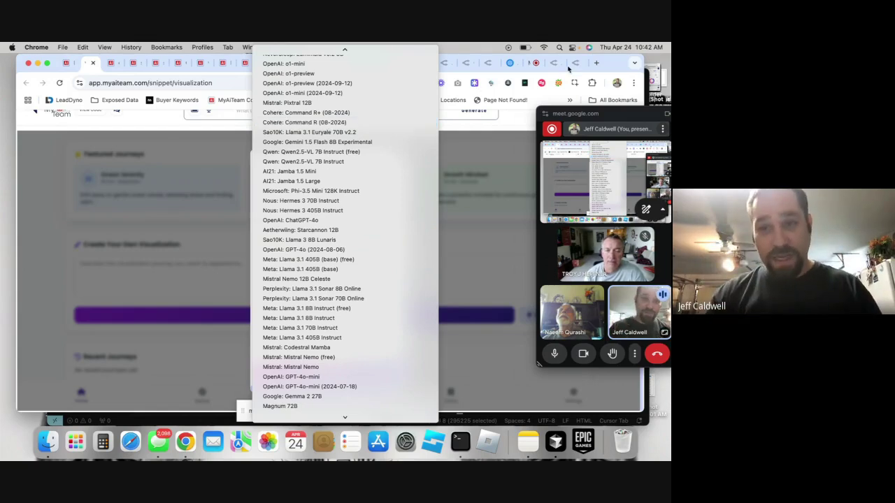
{"action": "key", "text": "Escape"}
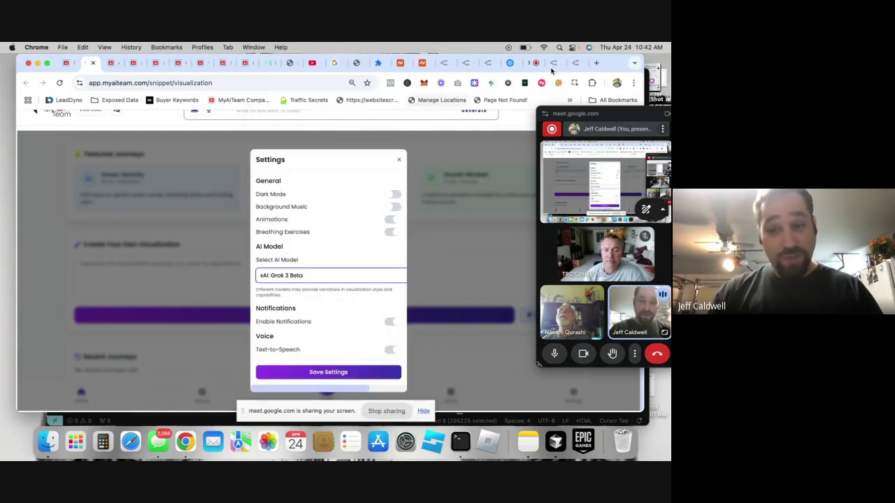
{"action": "left_click", "coordinate": [553, 62]}
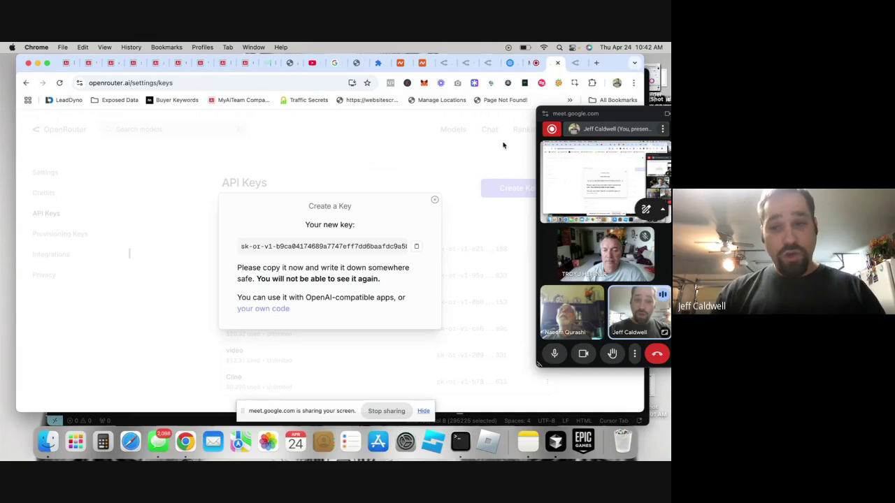
Step: Read the List available models docs and sample JSON response, return to API Keys, then stop sharing
{"action": "left_click", "coordinate": [573, 65]}
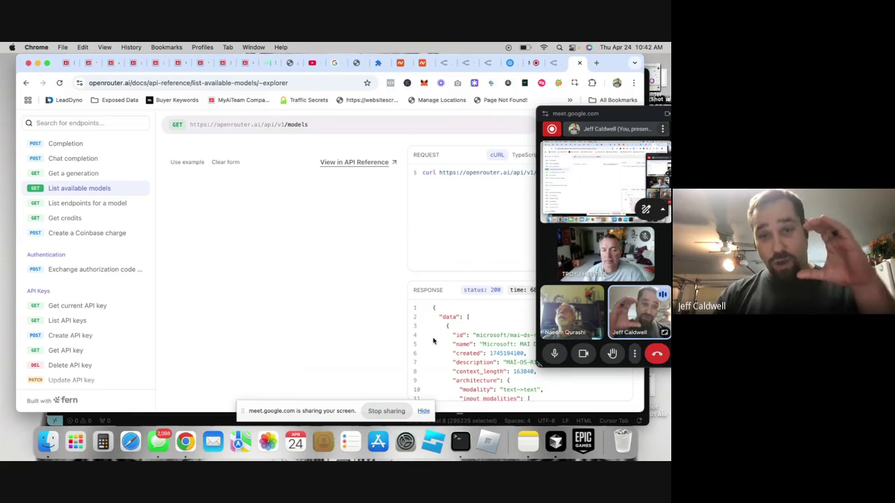
{"action": "scroll", "coordinate": [483, 353], "scroll_direction": "down", "scroll_amount": 3}
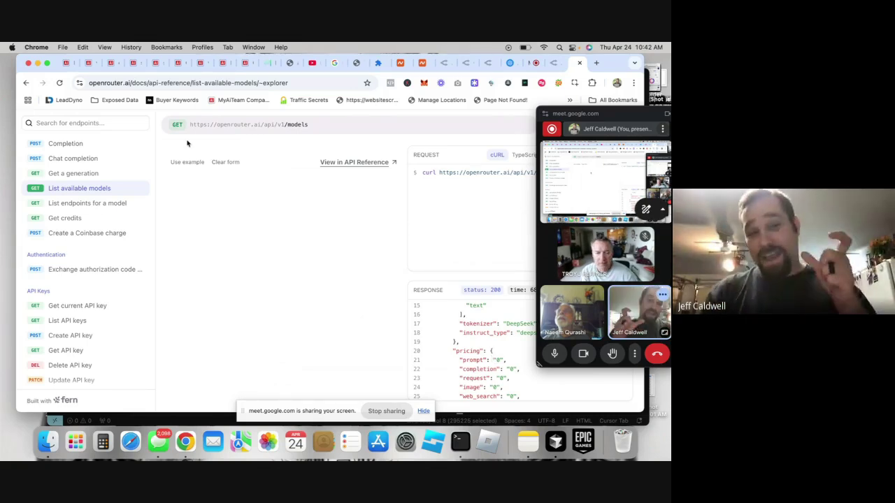
{"action": "scroll", "coordinate": [492, 358], "scroll_direction": "down", "scroll_amount": 1}
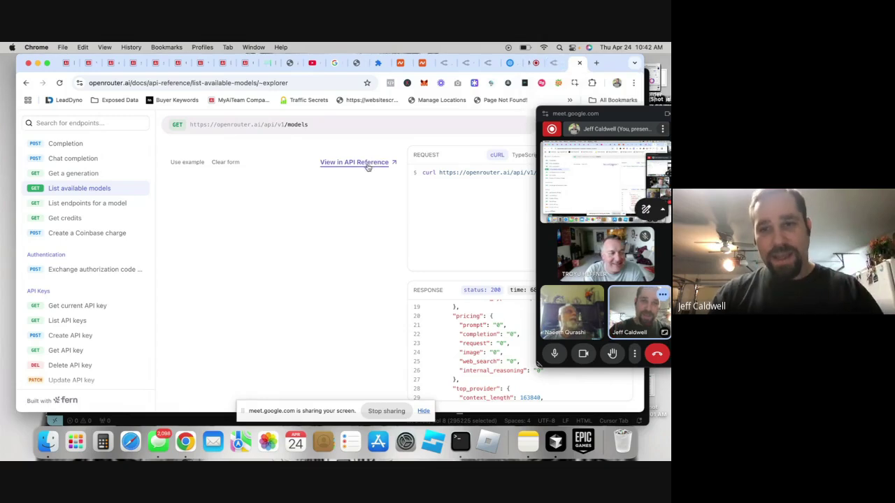
{"action": "left_click", "coordinate": [551, 64]}
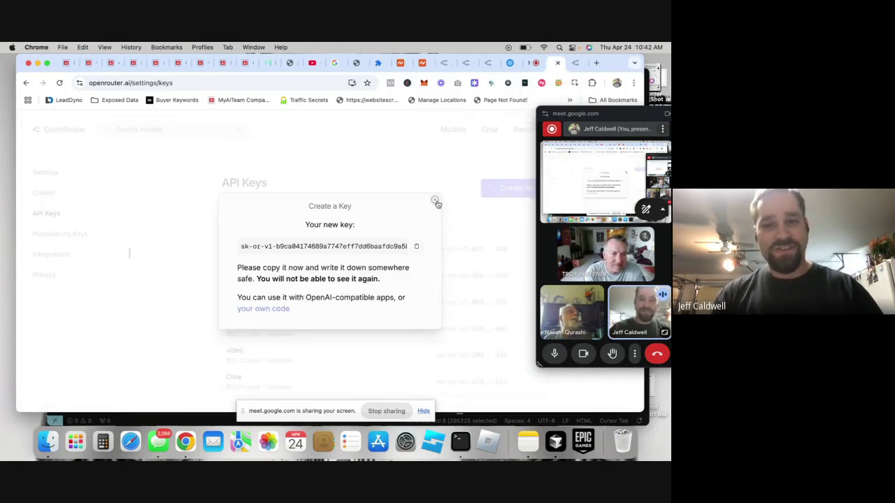
{"action": "left_click", "coordinate": [386, 411]}
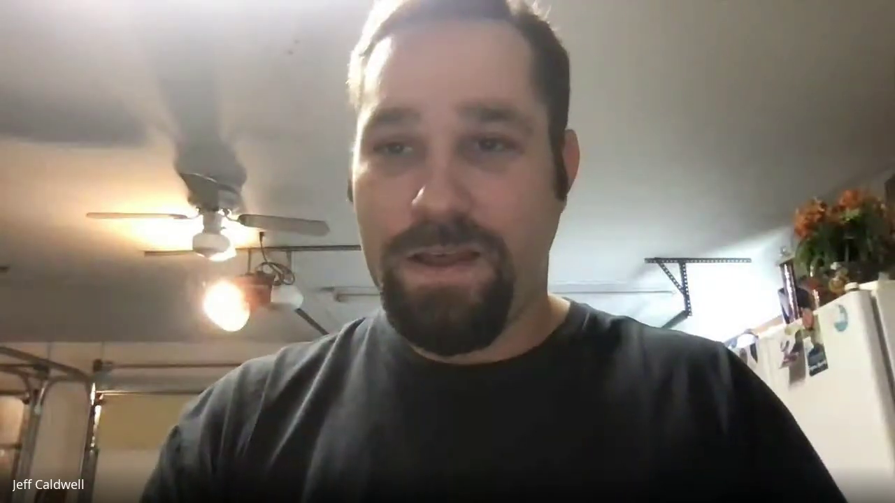